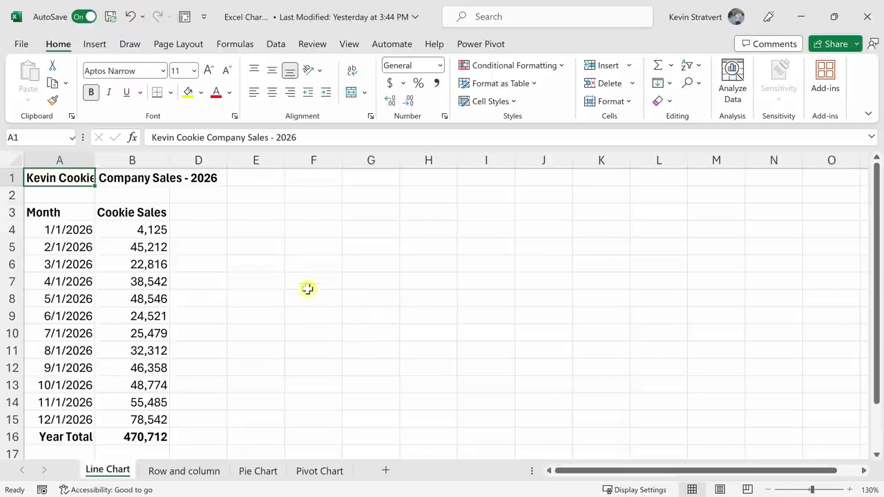
pyautogui.moveTo(58, 177); pyautogui.dragTo(211, 416)
pyautogui.click(121, 315)
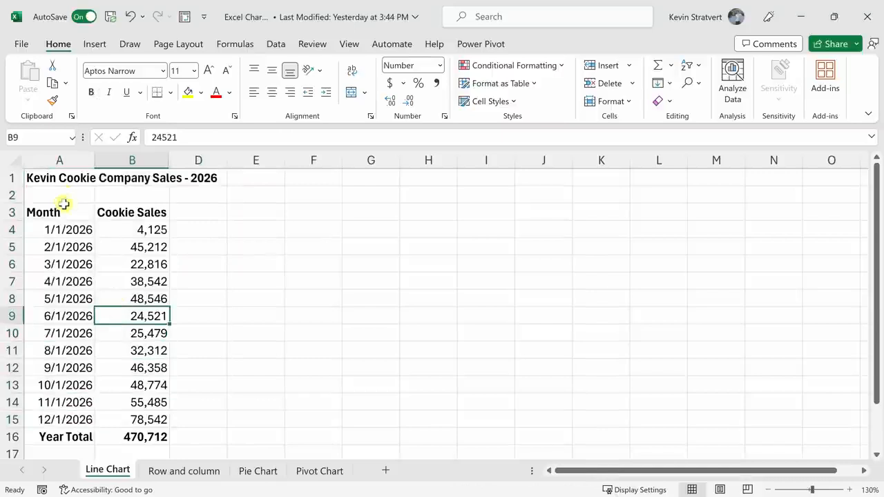
pyautogui.moveTo(69, 211); pyautogui.dragTo(148, 418)
pyautogui.click(123, 335)
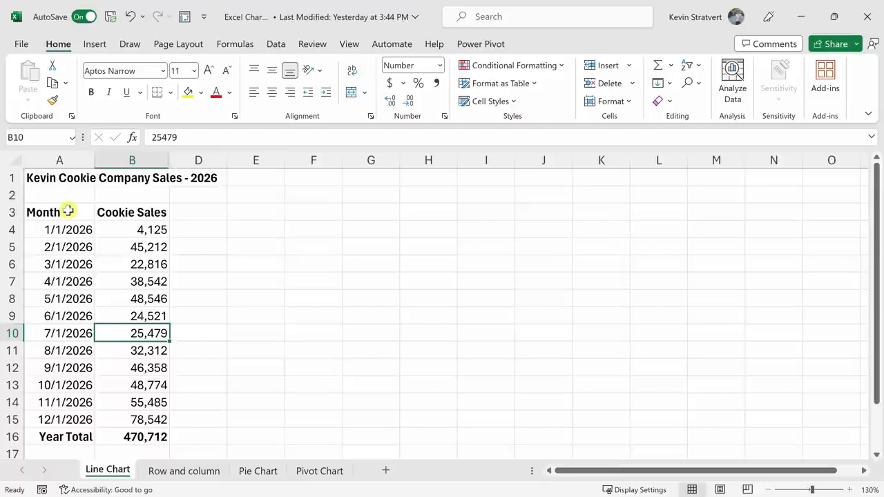
# Select the monthly cookie sales data with its headers in A3:B15 and open the recommended charts for it.
pyautogui.moveTo(68, 210); pyautogui.dragTo(131, 211)
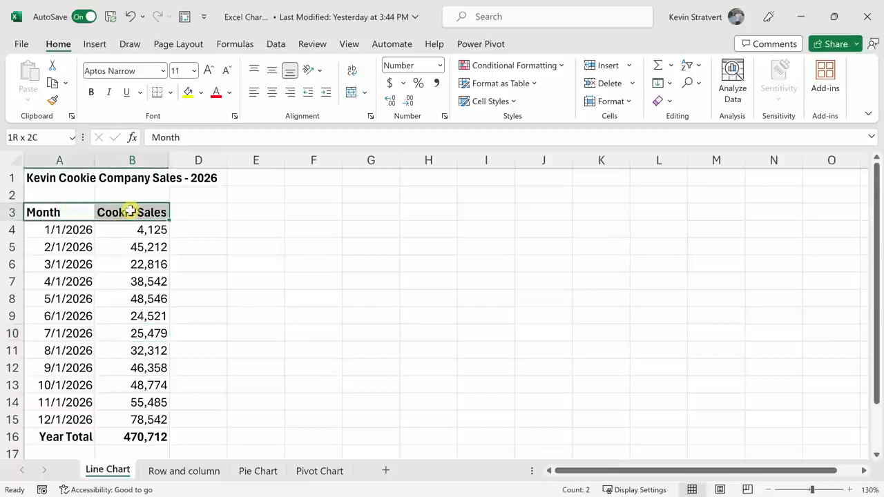
pyautogui.moveTo(130, 211); pyautogui.dragTo(146, 413)
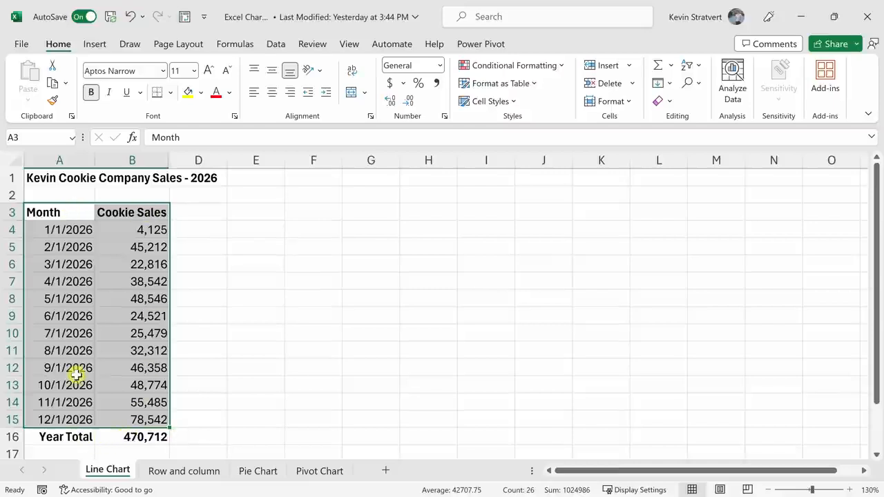
pyautogui.click(94, 43)
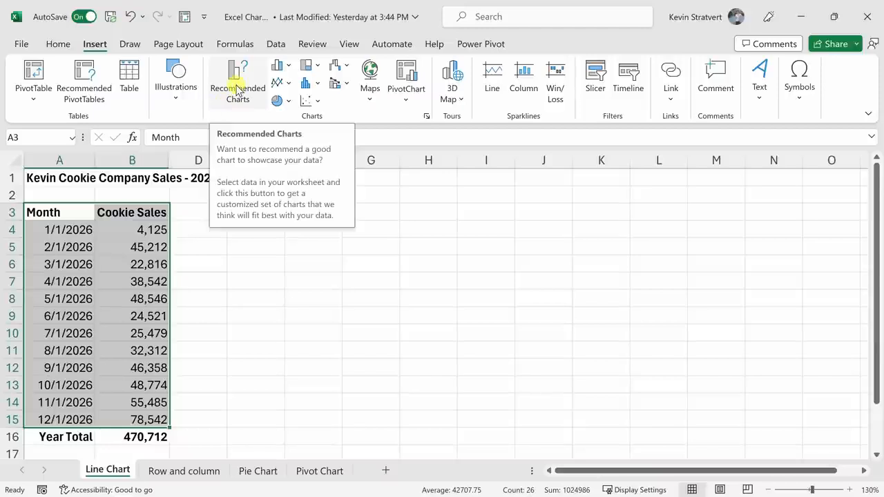
pyautogui.click(285, 67)
pyautogui.click(309, 65)
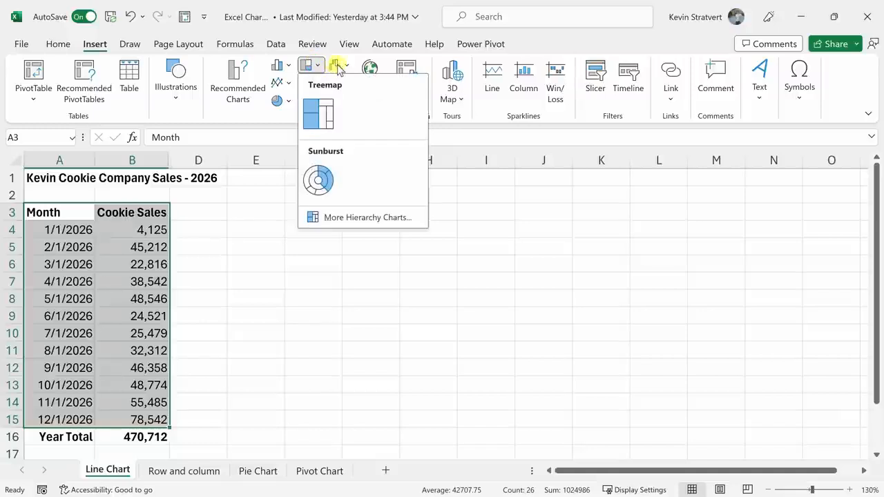
pyautogui.click(338, 67)
pyautogui.click(340, 67)
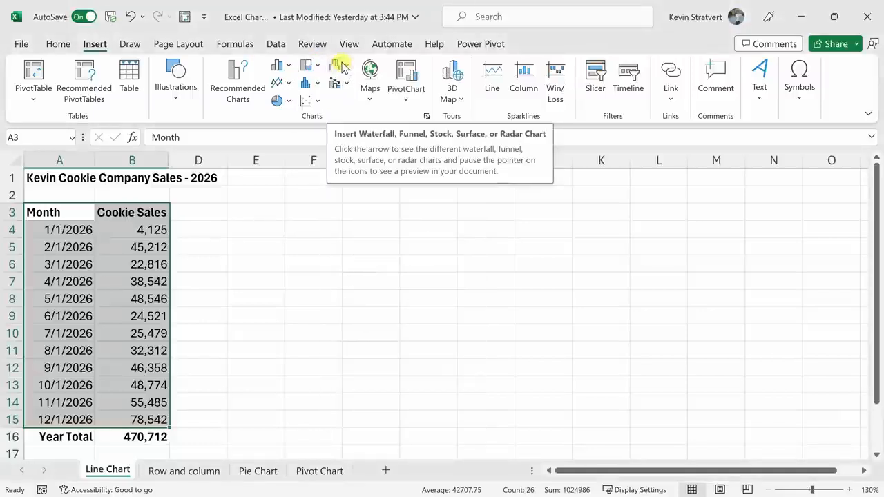
pyautogui.click(237, 81)
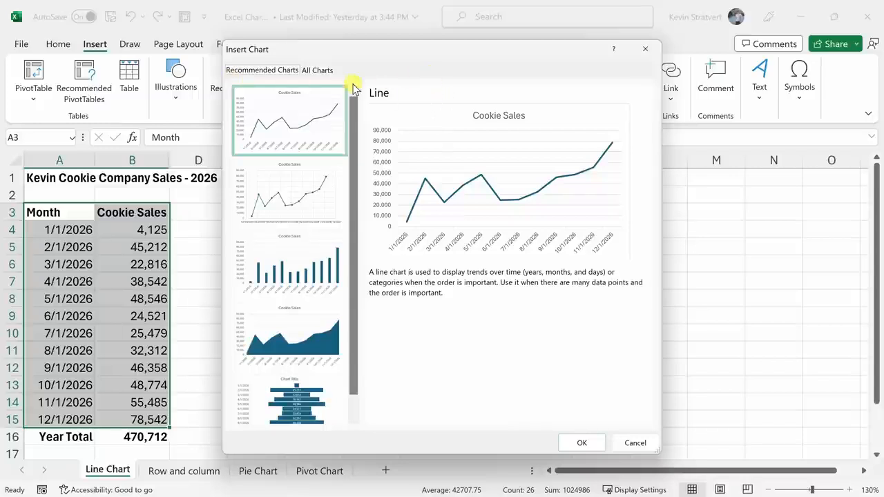
# Preview the recommended Scatter, Clustered Column and Line charts for the cookie sales data.
pyautogui.scroll(-2, 292, 116)
pyautogui.scroll(1, 299, 179)
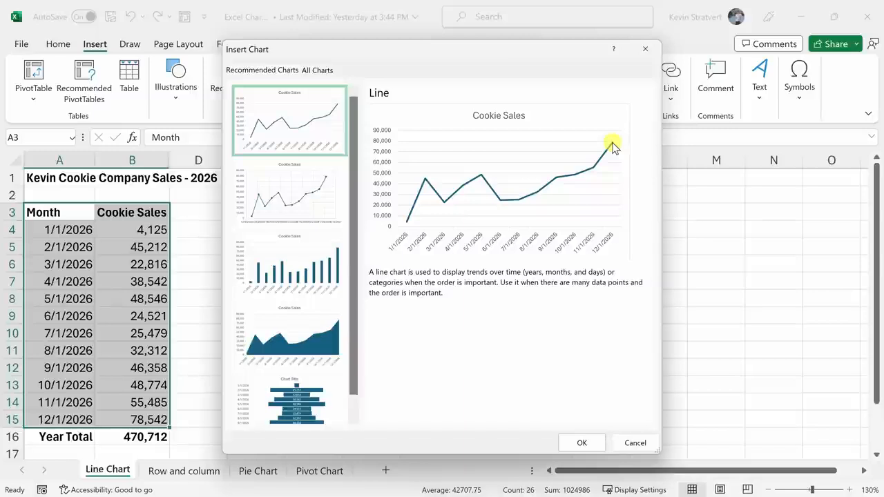
pyautogui.click(298, 201)
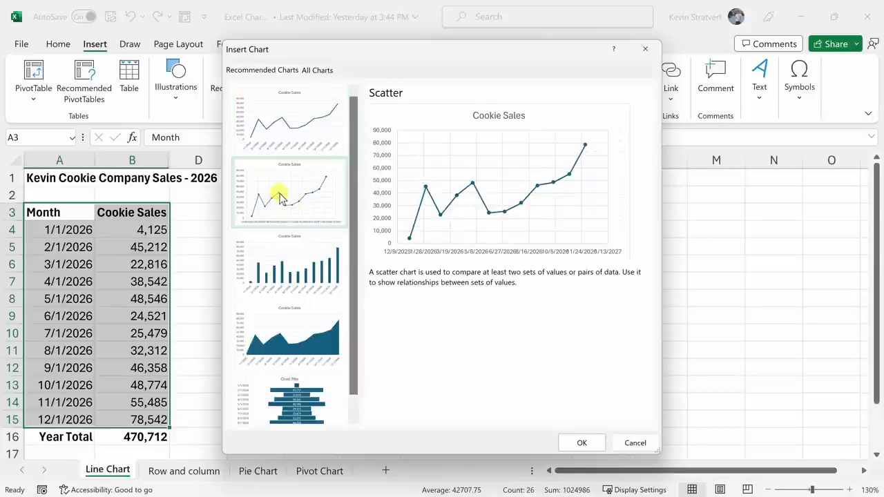
pyautogui.click(313, 257)
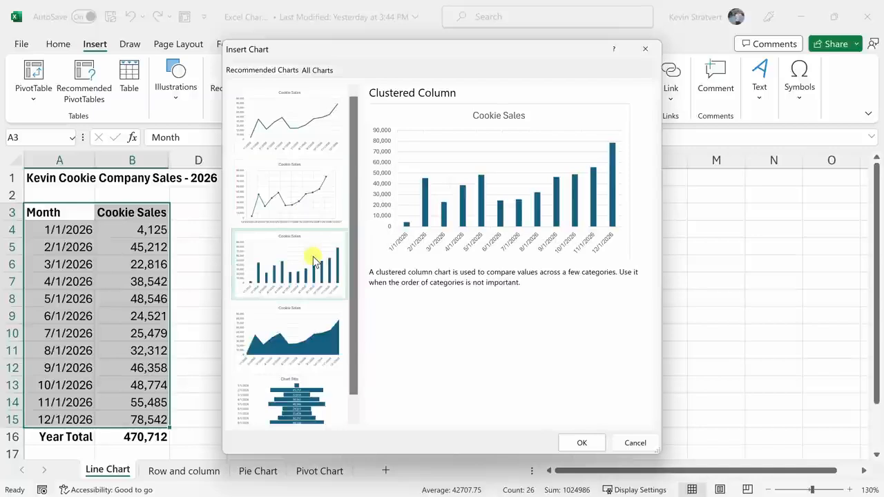
pyautogui.scroll(-1, 272, 242)
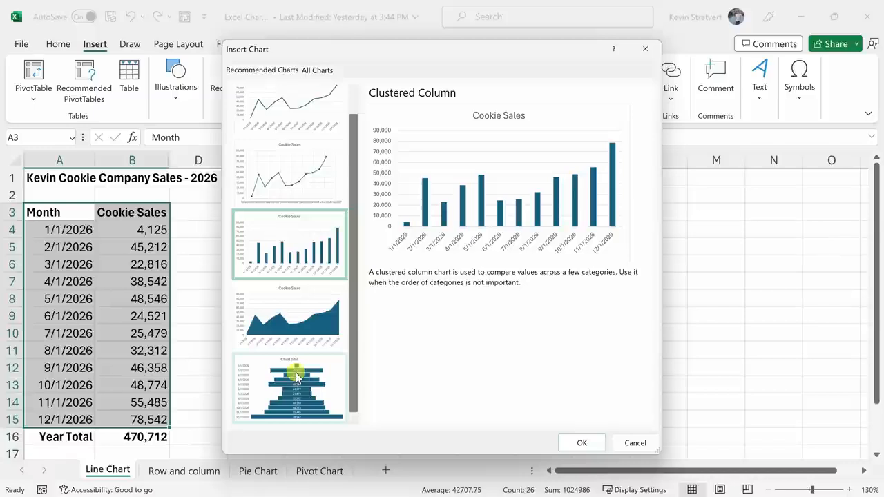
pyautogui.scroll(1, 297, 376)
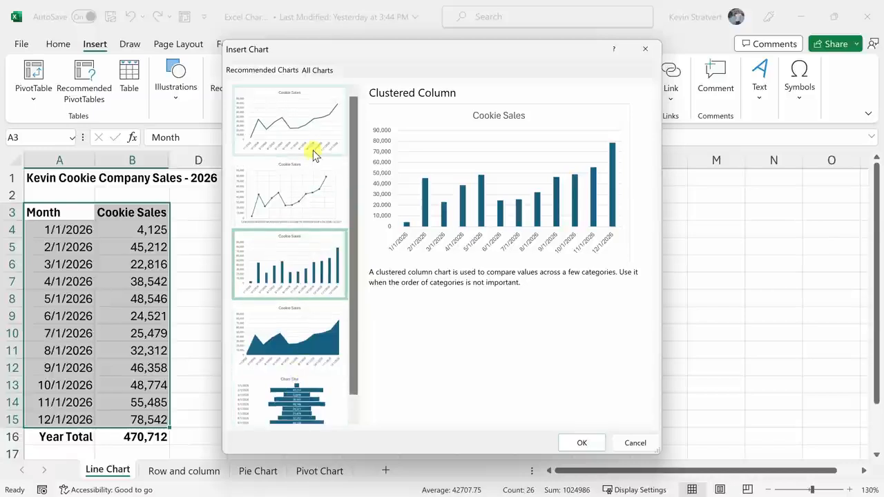
pyautogui.click(315, 124)
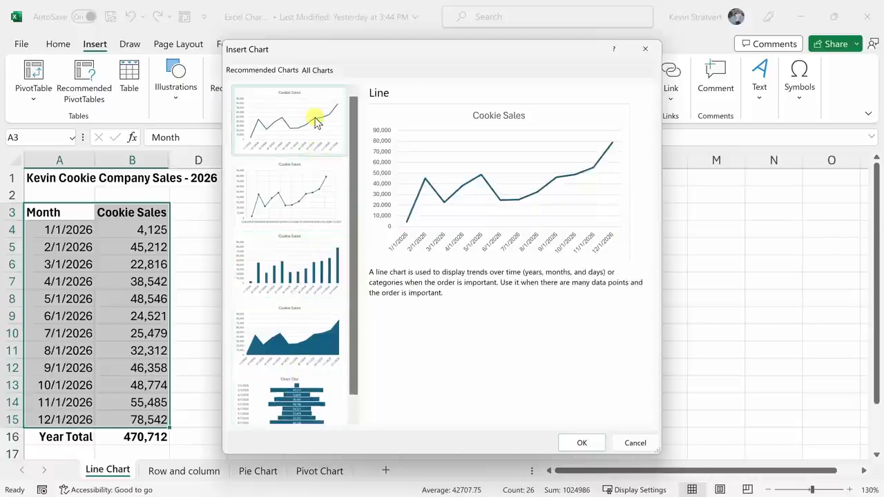
# Browse the full set of chart types and preview the column variants from Clustered Column to 3-D Column.
pyautogui.click(319, 71)
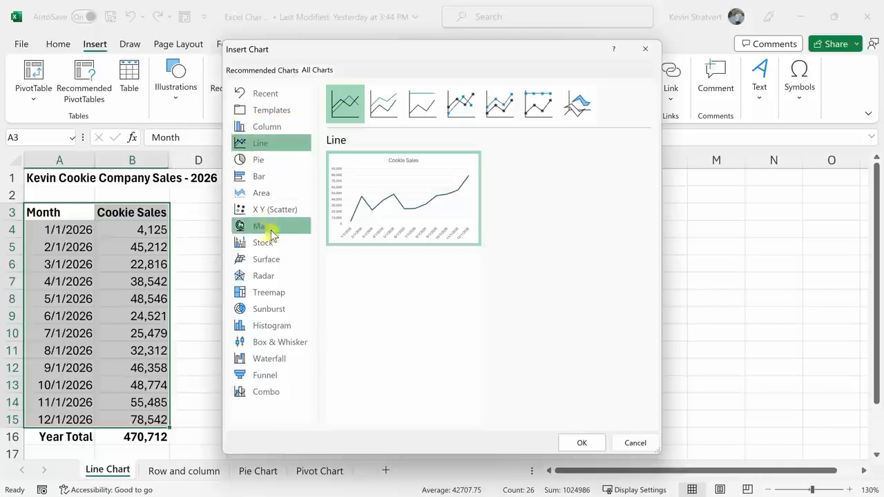
pyautogui.click(273, 131)
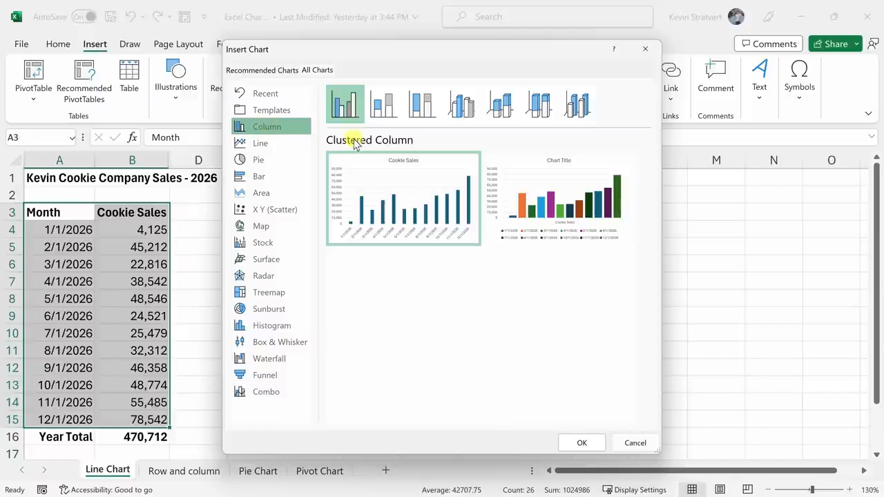
pyautogui.click(388, 111)
pyautogui.click(428, 105)
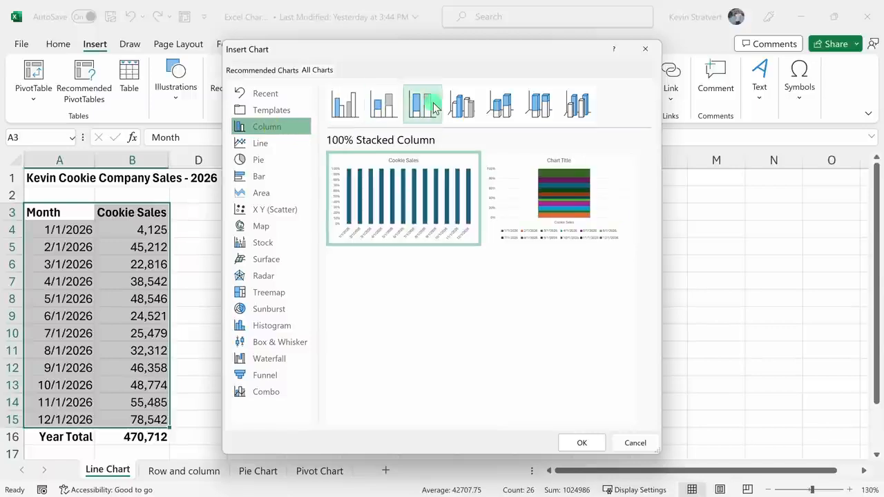
pyautogui.click(461, 104)
pyautogui.click(500, 103)
pyautogui.click(538, 104)
pyautogui.click(580, 107)
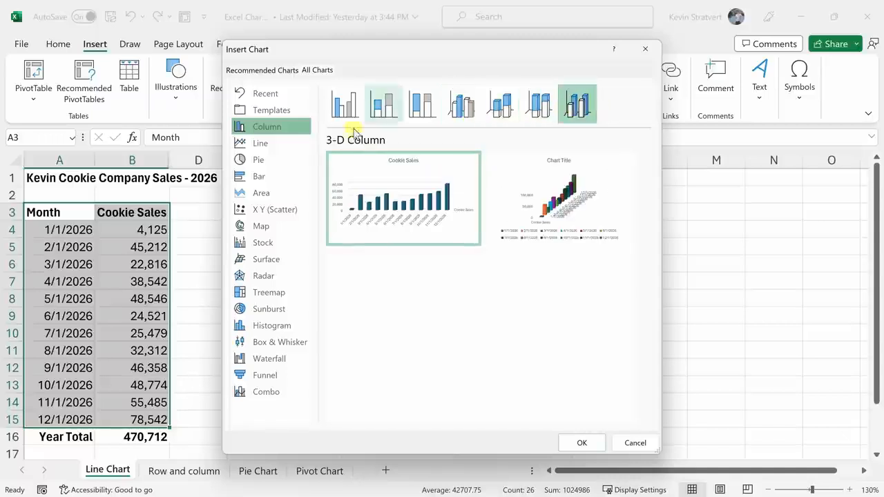
# Preview the Line, Pie, Column, Area, X Y (Scatter), Map, Stock and Surface chart categories.
pyautogui.click(258, 143)
pyautogui.click(266, 159)
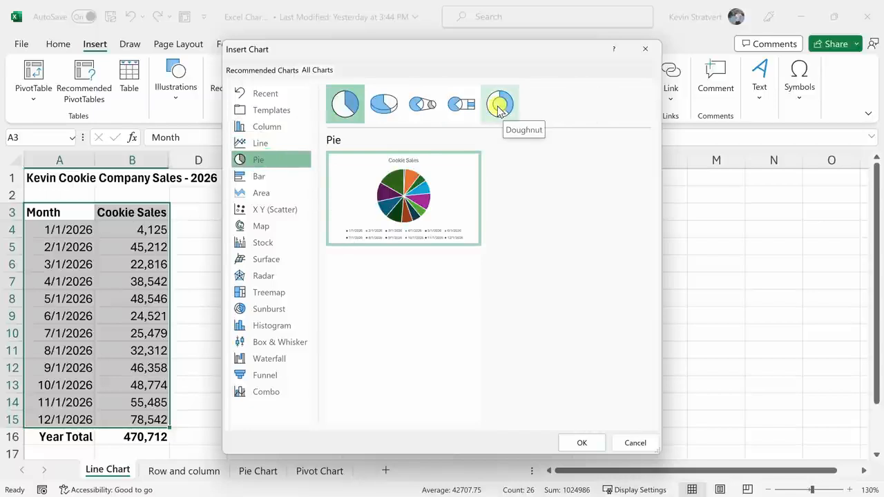
pyautogui.click(267, 129)
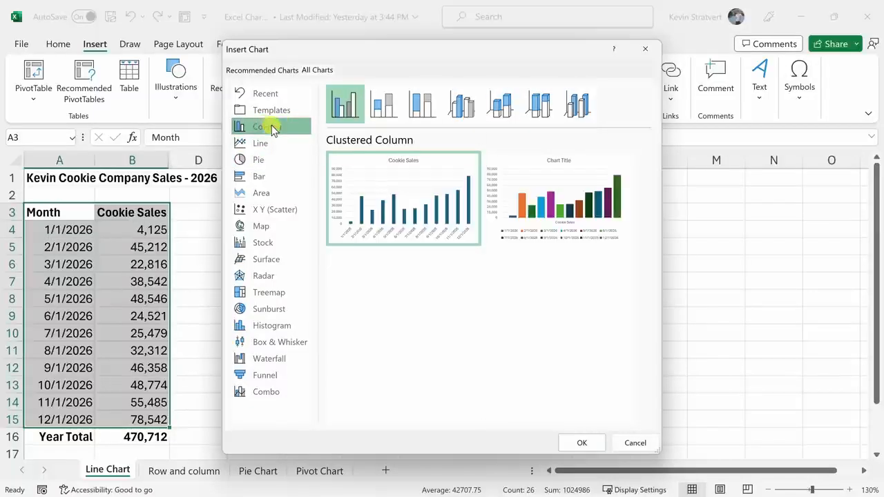
pyautogui.click(277, 191)
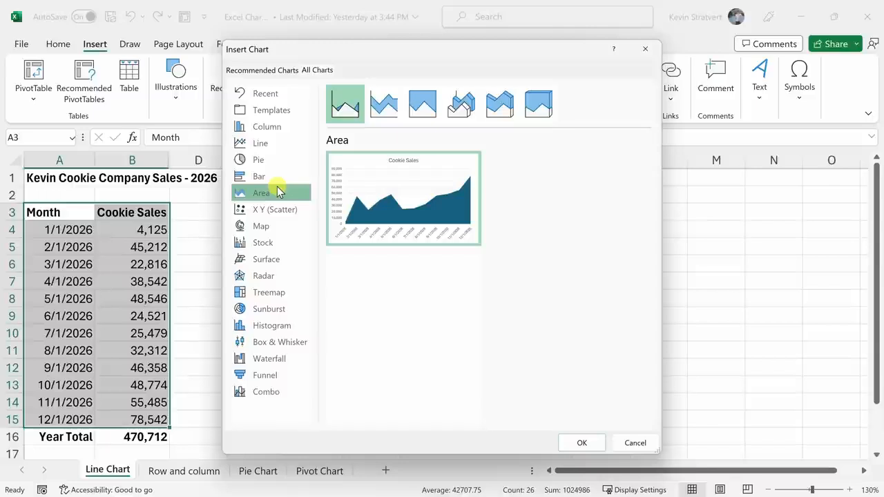
pyautogui.click(286, 214)
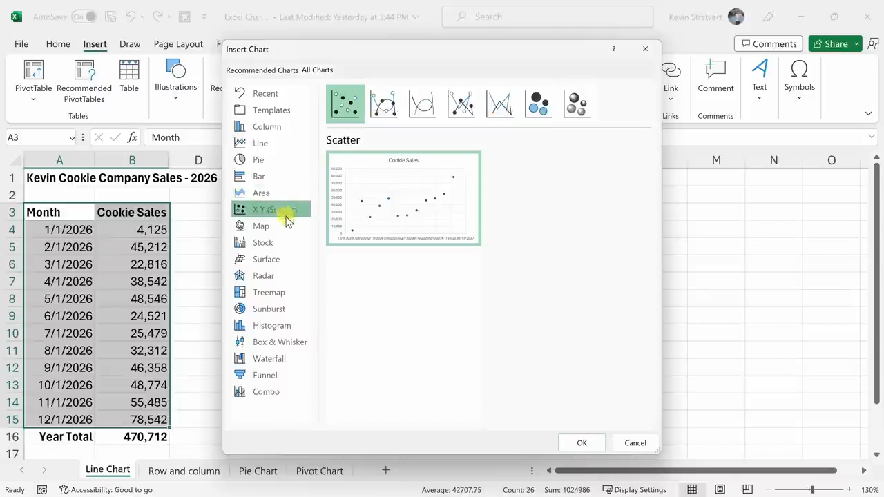
pyautogui.click(286, 228)
pyautogui.click(277, 241)
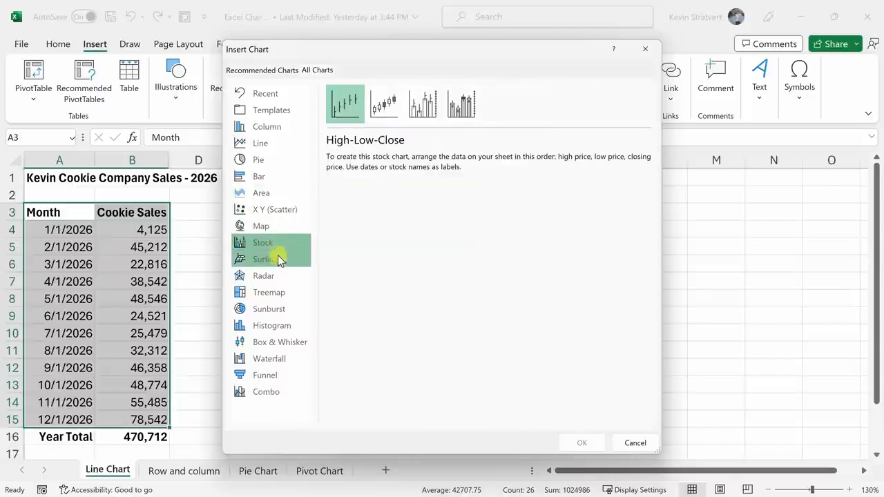
pyautogui.click(279, 261)
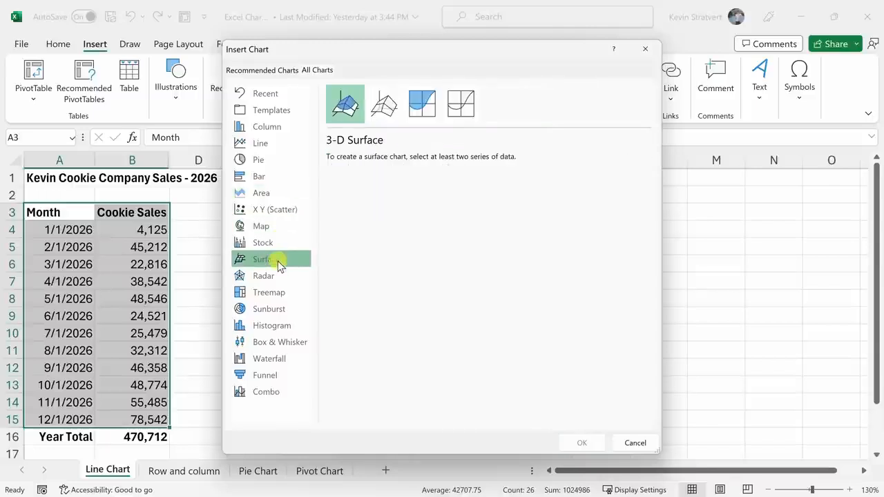
# Insert a basic Line chart of the monthly cookie sales.
pyautogui.click(272, 148)
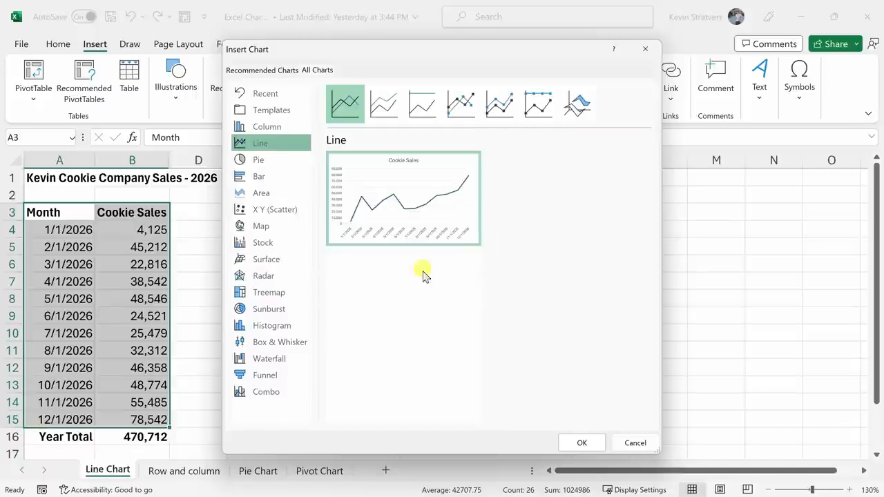
pyautogui.moveTo(404, 197)
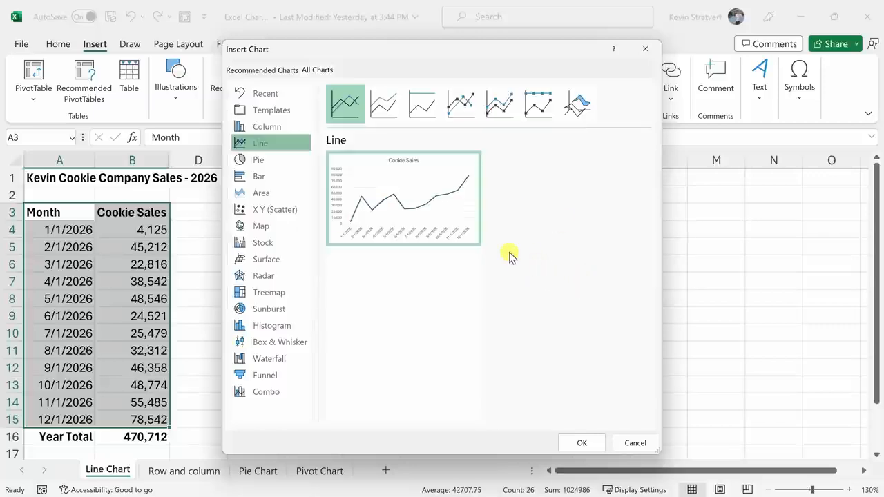
pyautogui.click(582, 443)
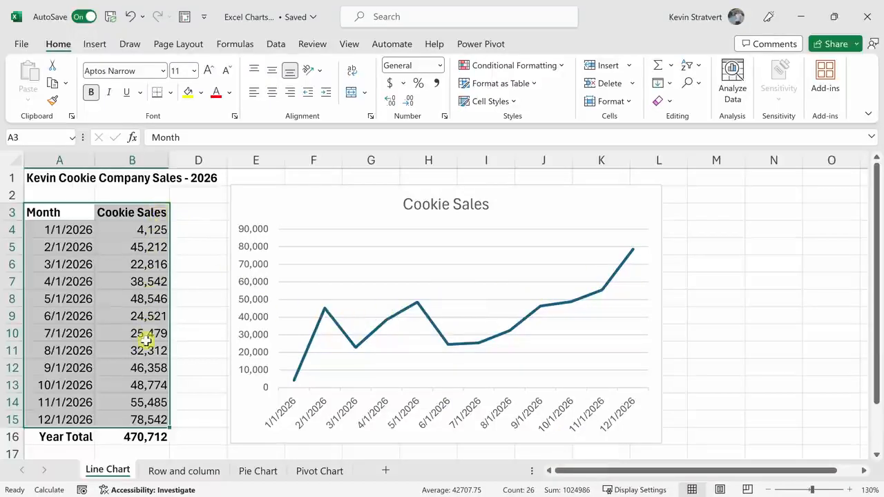
# Try limiting the line chart's data range to January–March and to October–December, restoring all twelve months in rows 4 to 15.
pyautogui.click(337, 204)
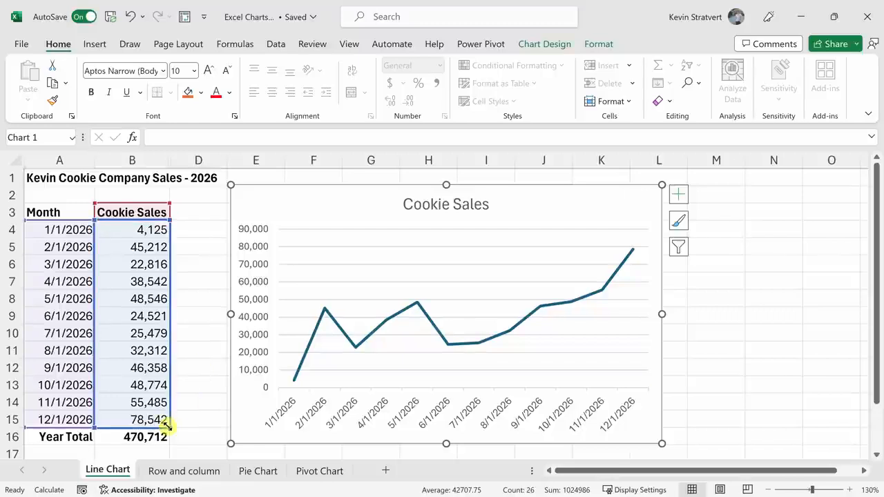
pyautogui.moveTo(166, 426); pyautogui.dragTo(163, 274)
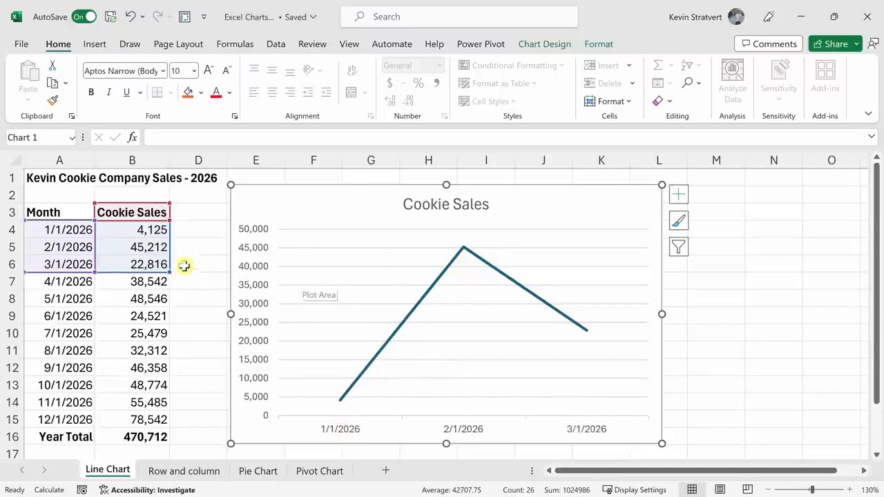
pyautogui.moveTo(173, 251); pyautogui.dragTo(159, 404)
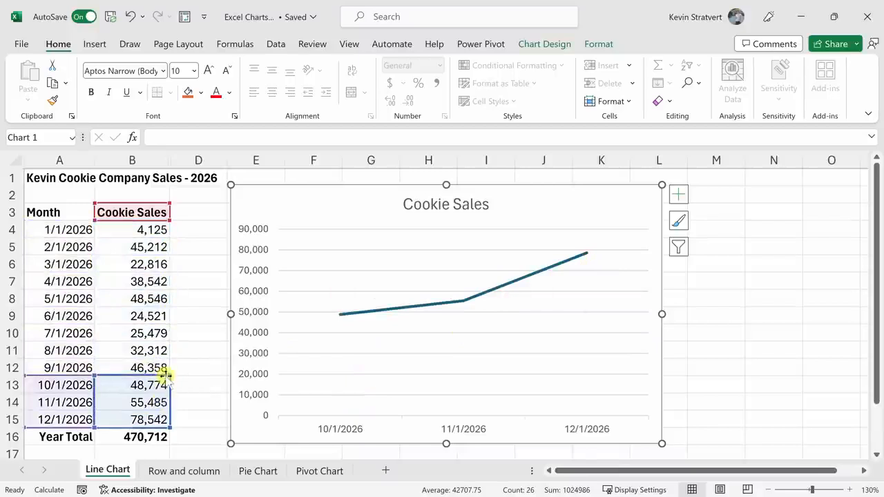
pyautogui.moveTo(167, 376); pyautogui.dragTo(161, 227)
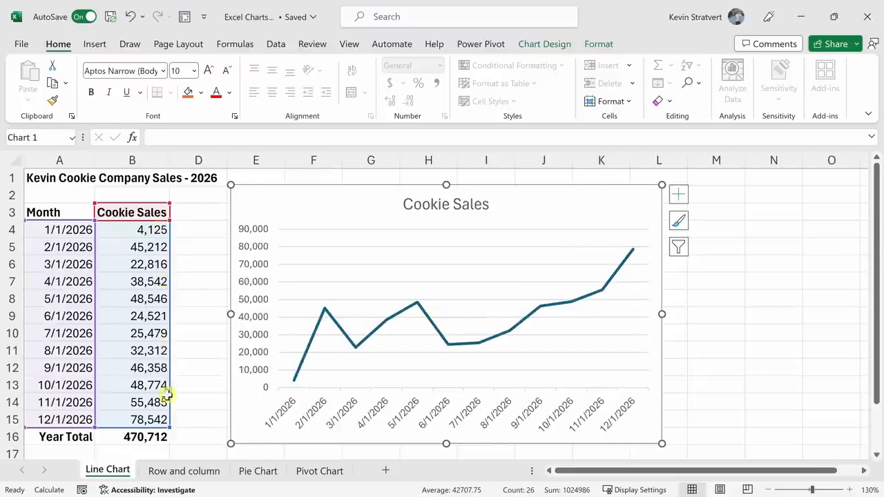
# Try extending the chart's data range to the Year Total in row 16, restore its end to row 15, and deselect the chart.
pyautogui.moveTo(167, 426); pyautogui.dragTo(170, 437)
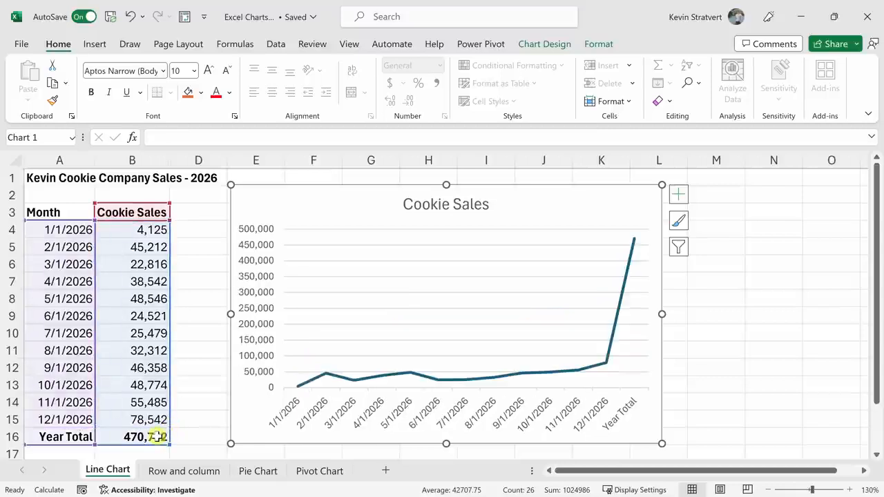
pyautogui.moveTo(634, 240)
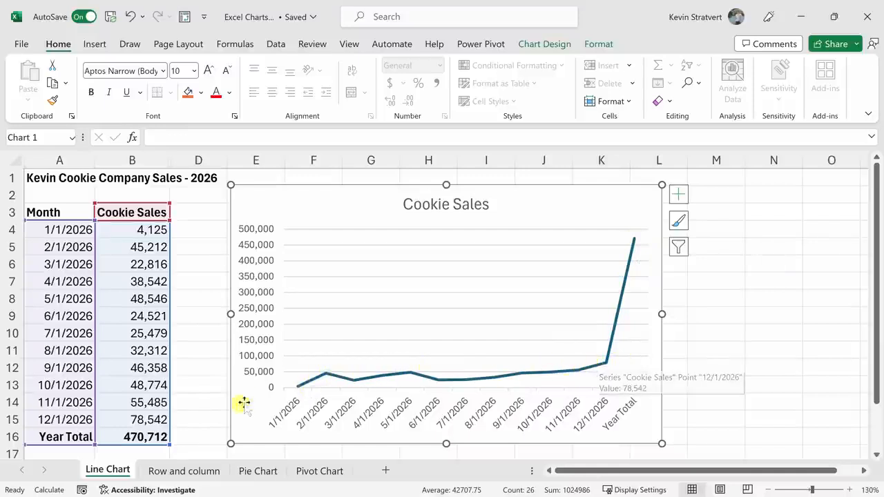
pyautogui.moveTo(164, 437); pyautogui.dragTo(166, 422)
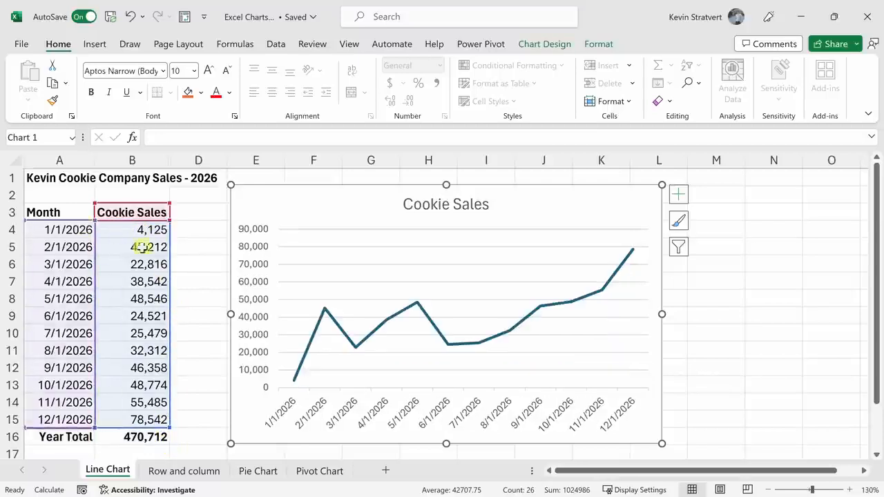
pyautogui.click(193, 287)
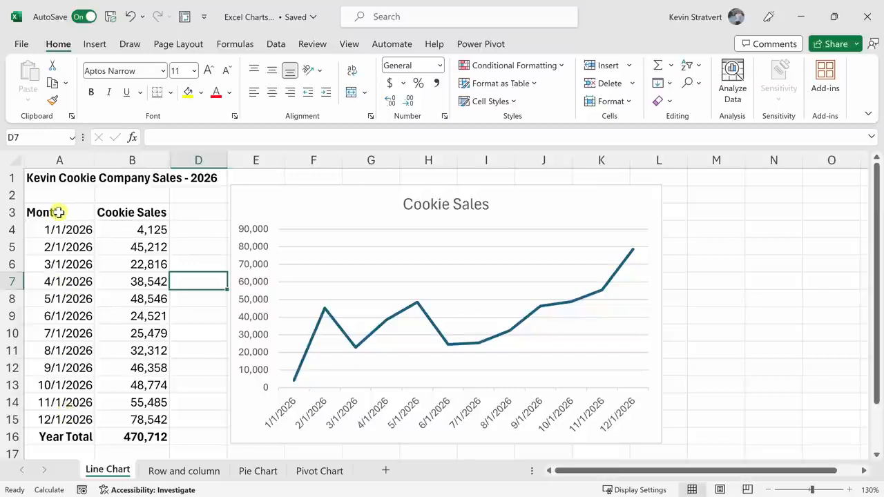
# Try a 2-D clustered column chart of only the January–March and October–December rows with their headers, and undo the insertion.
pyautogui.moveTo(59, 212); pyautogui.dragTo(138, 262)
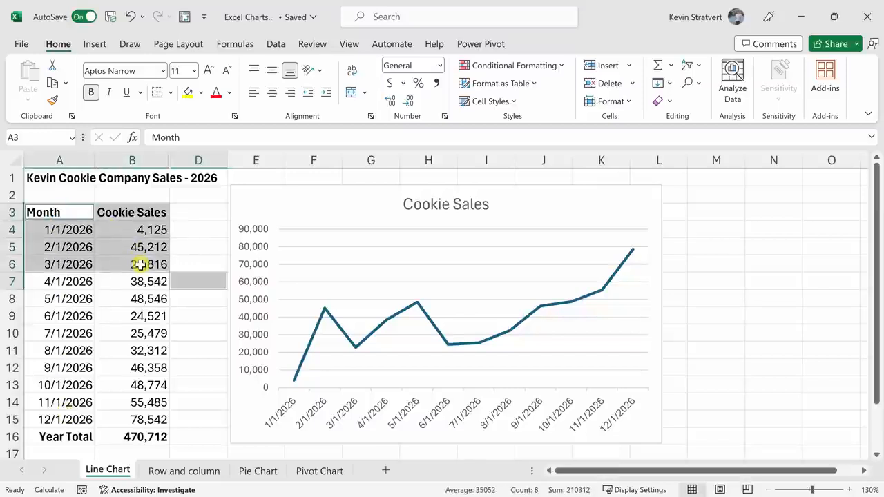
pyautogui.click(135, 263)
pyautogui.moveTo(51, 212); pyautogui.dragTo(114, 267)
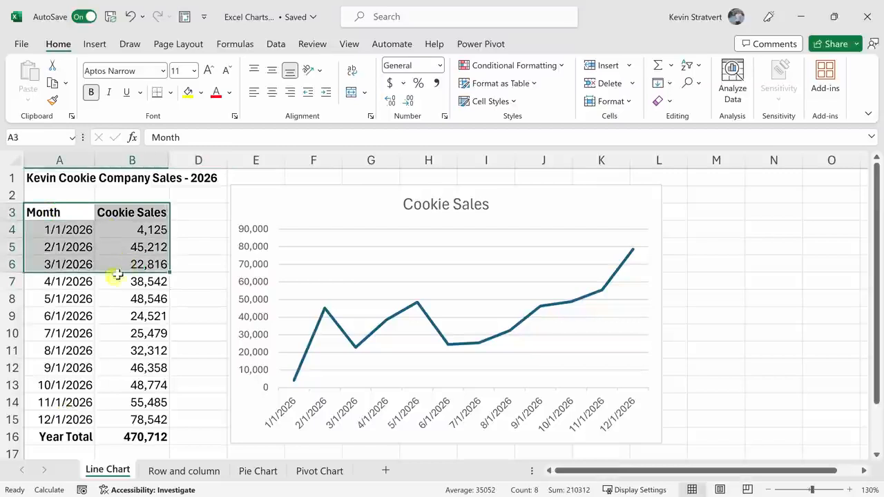
pyautogui.moveTo(65, 385); pyautogui.dragTo(148, 420)
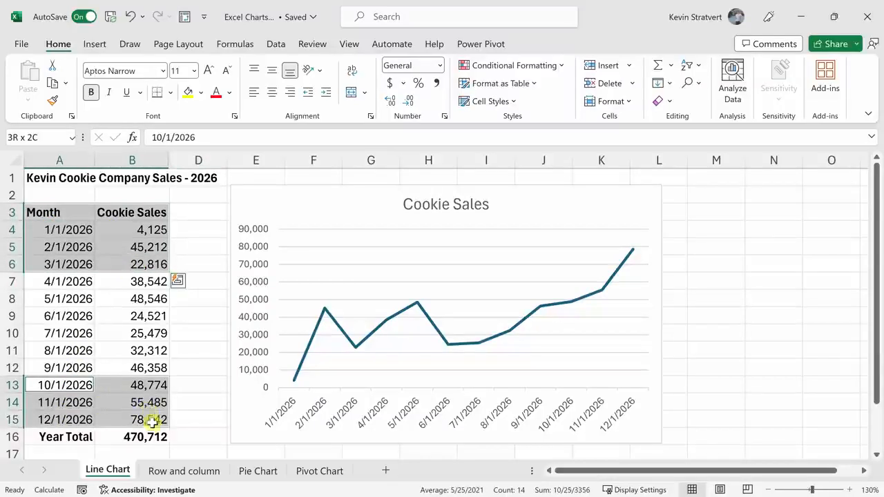
pyautogui.click(98, 47)
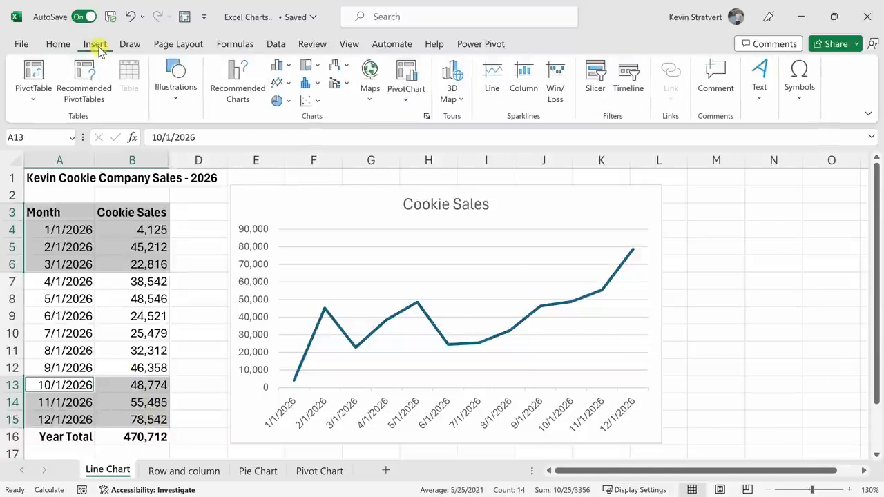
pyautogui.click(287, 66)
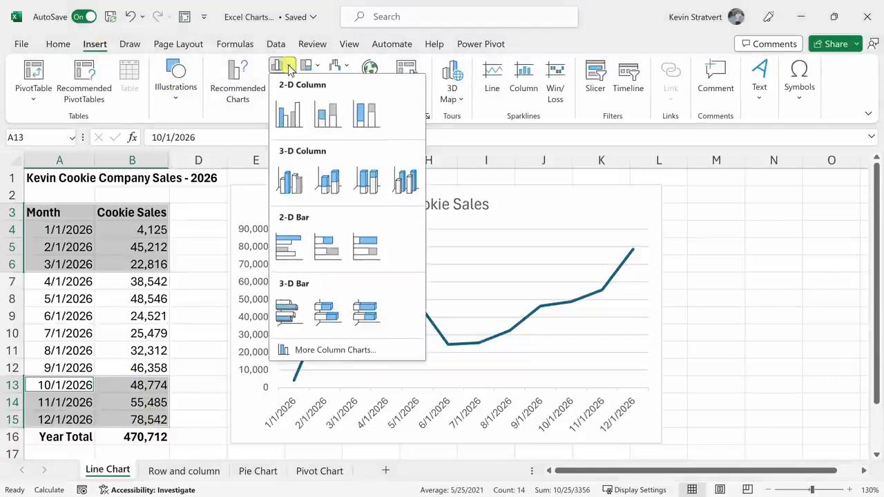
pyautogui.click(289, 114)
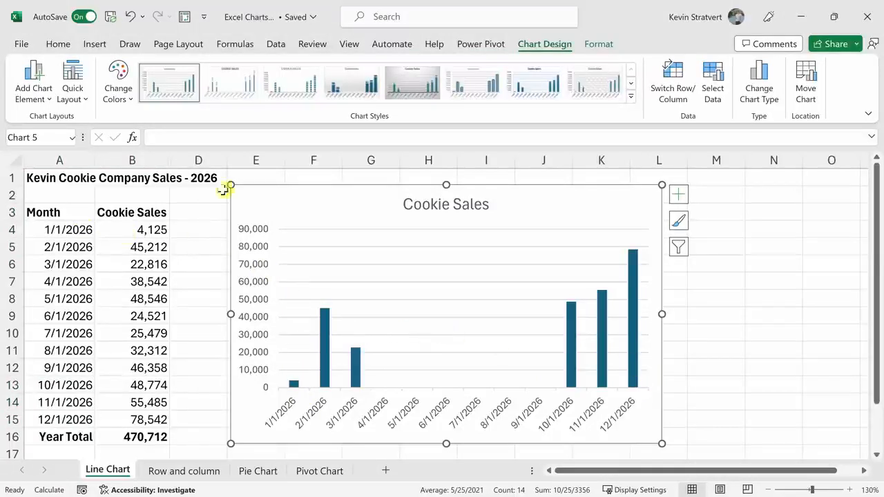
pyautogui.hotkey('ctrl', 'z')
# Change the line chart's type to Clustered Column.
pyautogui.click(368, 198)
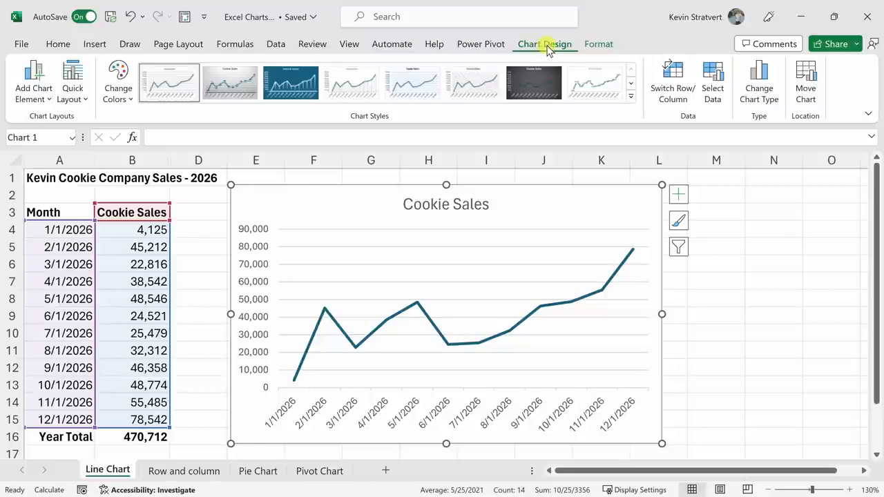
pyautogui.click(774, 101)
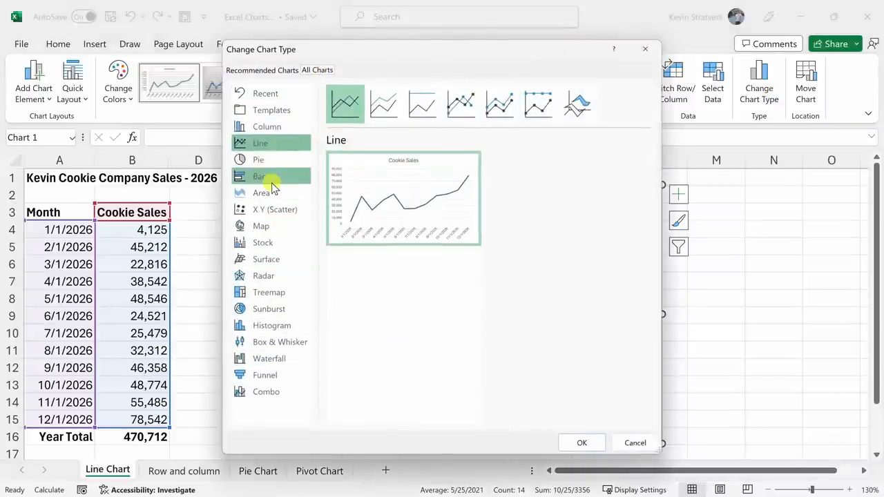
pyautogui.click(274, 129)
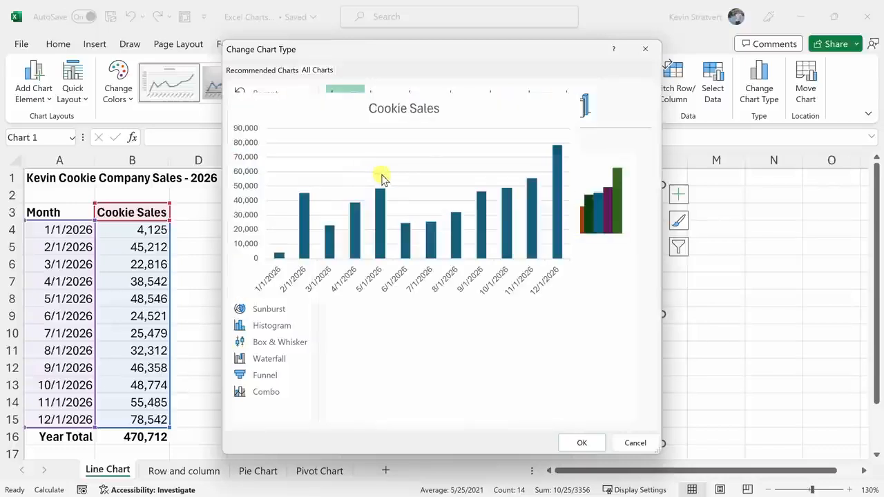
pyautogui.click(582, 440)
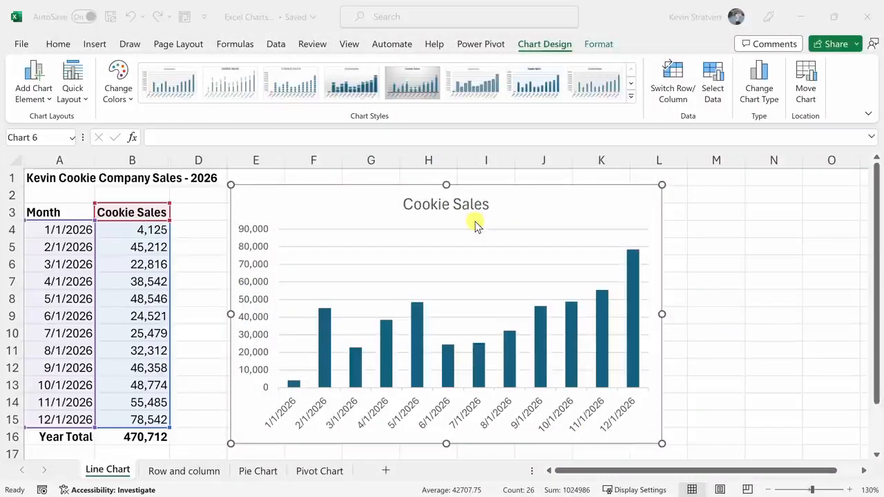
# Delete the chart and insert a chart of the default type from A3:B15 on the same worksheet.
pyautogui.click(516, 221)
pyautogui.press('Delete')
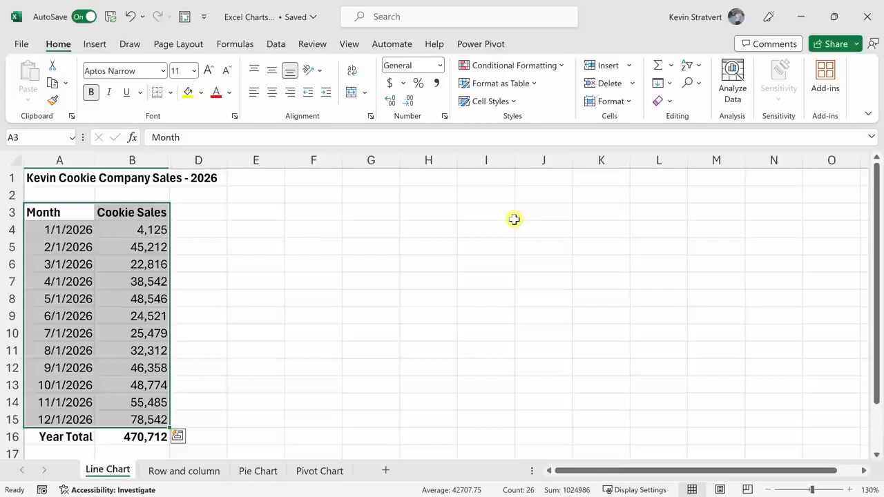
pyautogui.click(61, 214)
pyautogui.moveTo(60, 214); pyautogui.dragTo(136, 418)
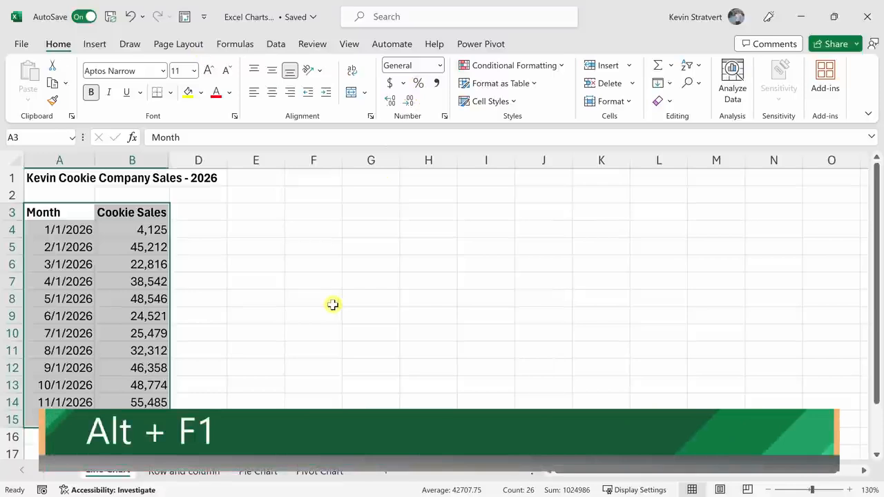
pyautogui.hotkey('alt', 'F1')
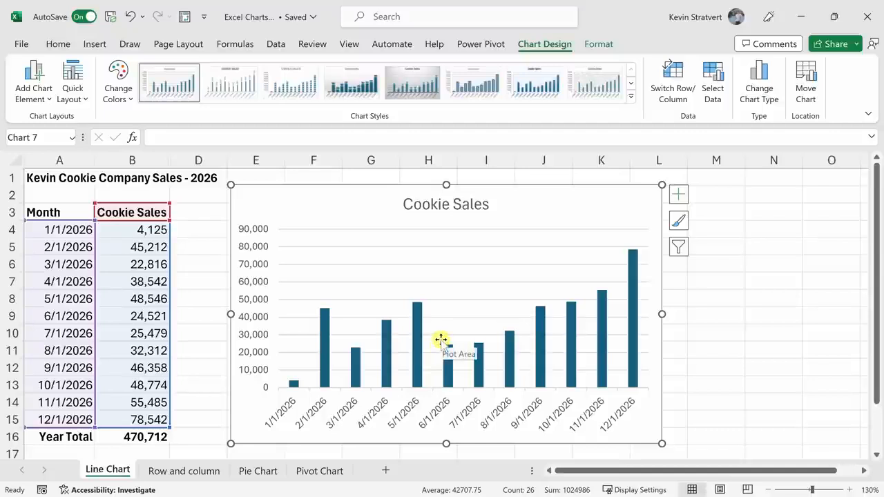
# Make the basic Line chart the default chart type and change the column chart to it.
pyautogui.click(764, 97)
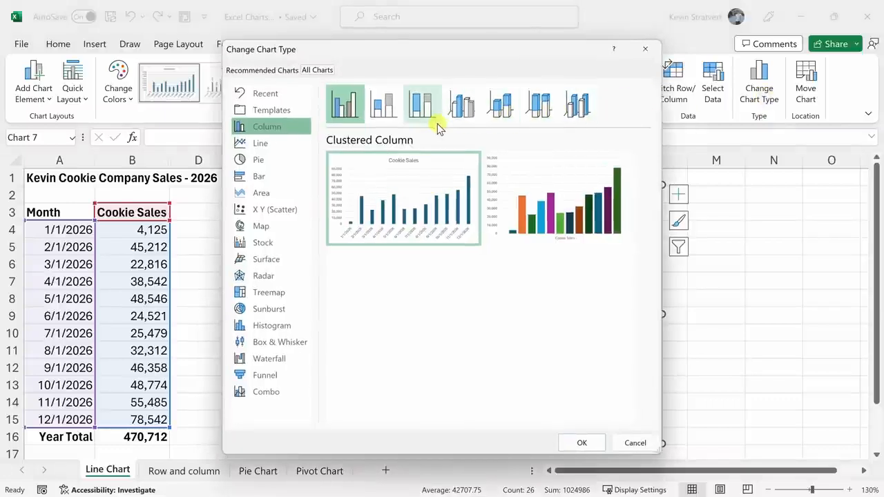
pyautogui.click(303, 142)
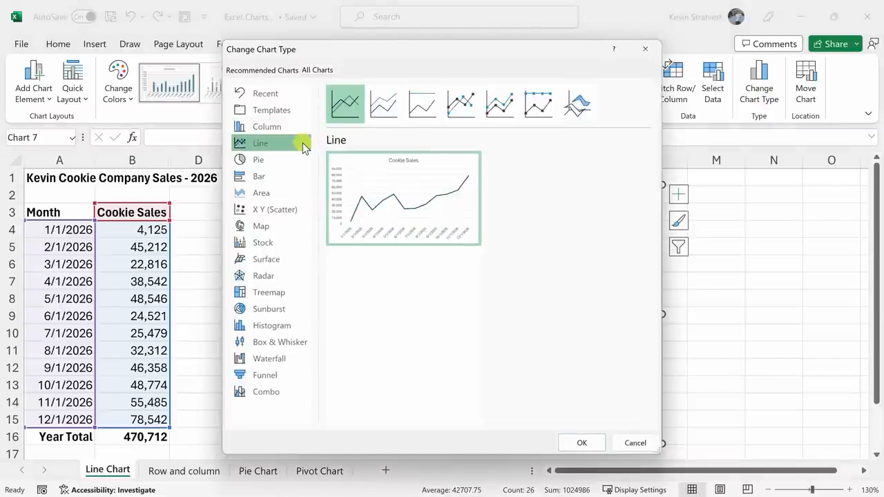
pyautogui.rightClick(345, 112)
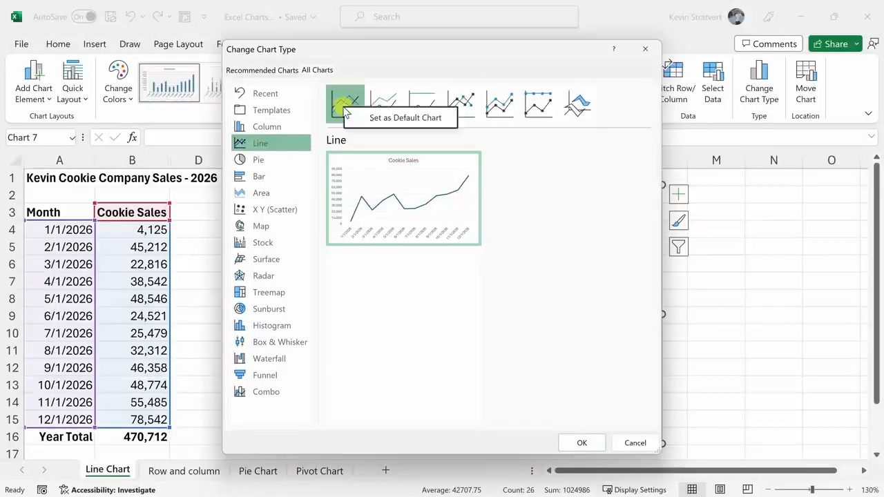
pyautogui.click(371, 119)
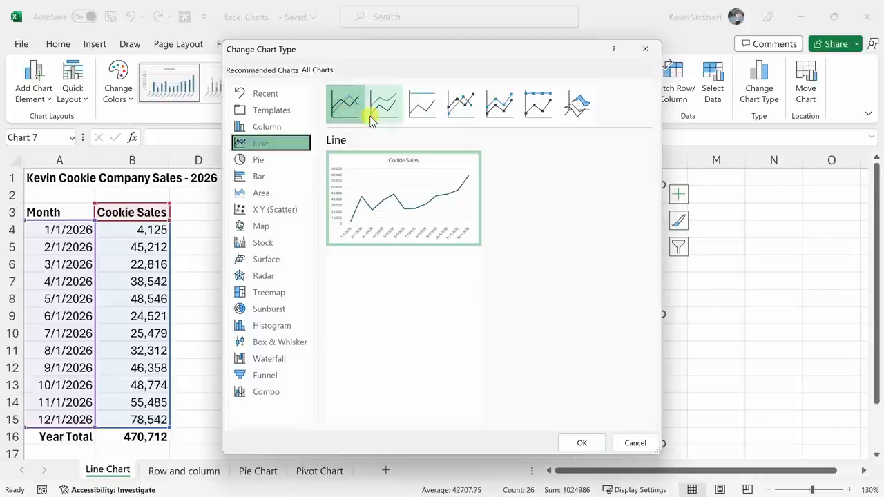
pyautogui.click(349, 127)
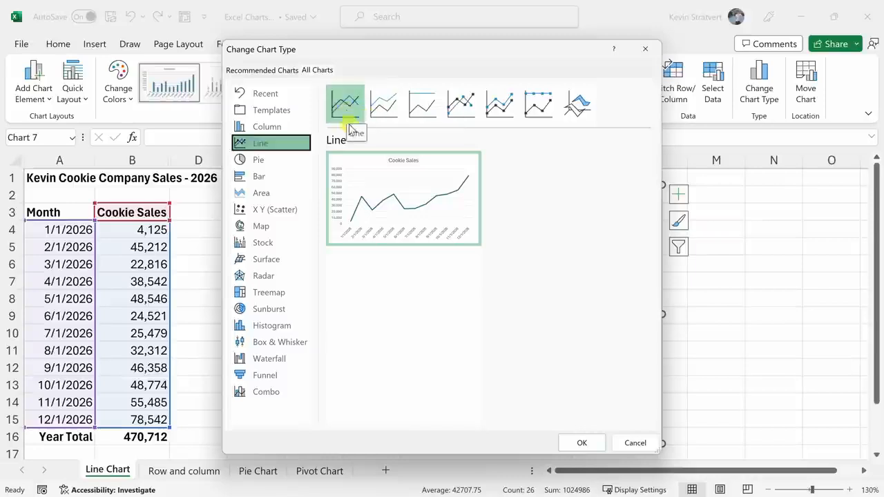
pyautogui.click(573, 439)
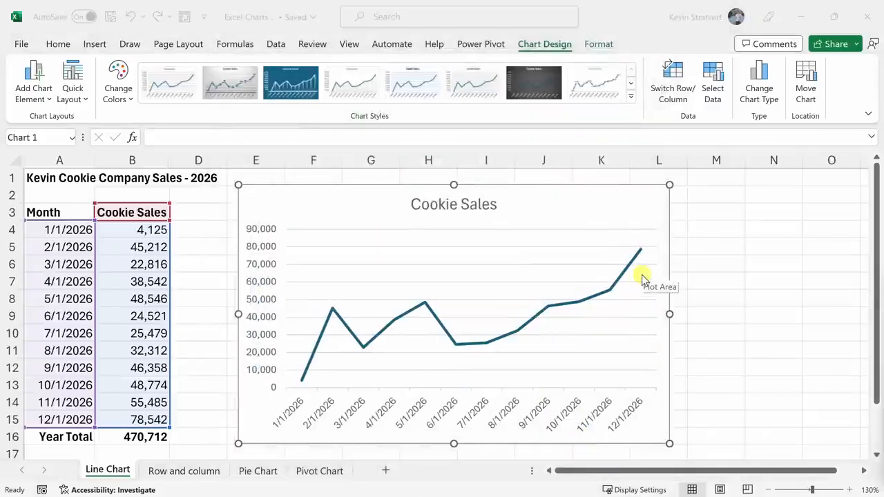
# Delete the line chart and create a default-type chart of A3:B15 on its own chart sheet.
pyautogui.click(584, 217)
pyautogui.press('Delete')
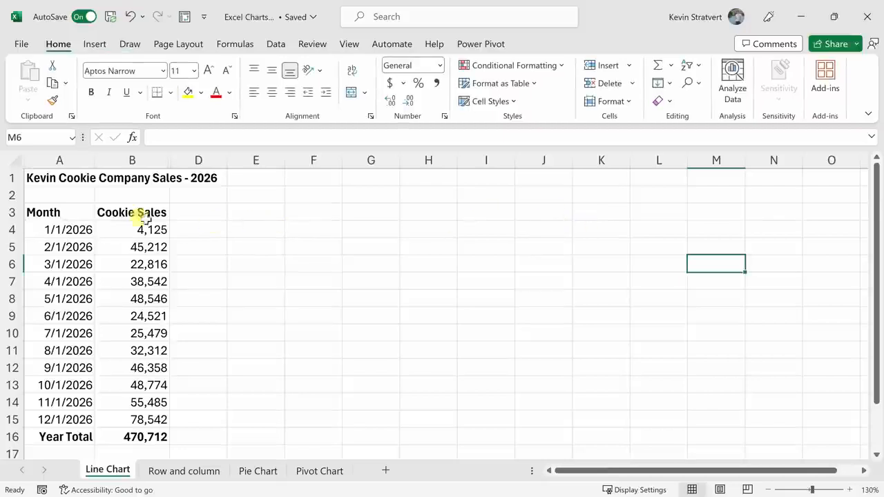
pyautogui.moveTo(53, 213); pyautogui.dragTo(139, 419)
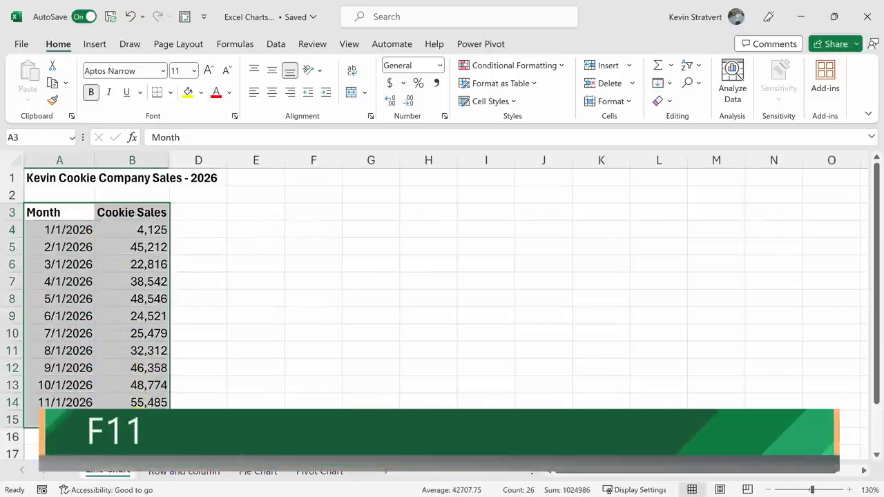
pyautogui.press('F11')
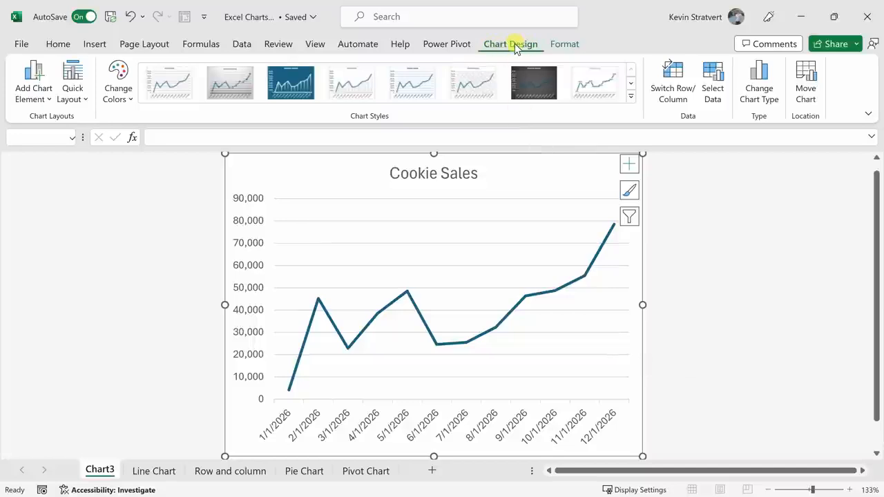
# Move the chart from its chart sheet into the Line Chart worksheet as an object.
pyautogui.click(808, 89)
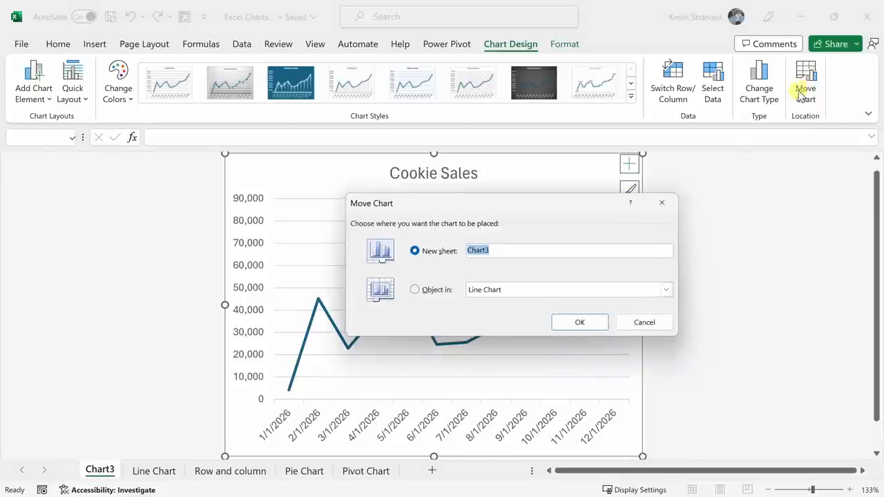
pyautogui.click(416, 290)
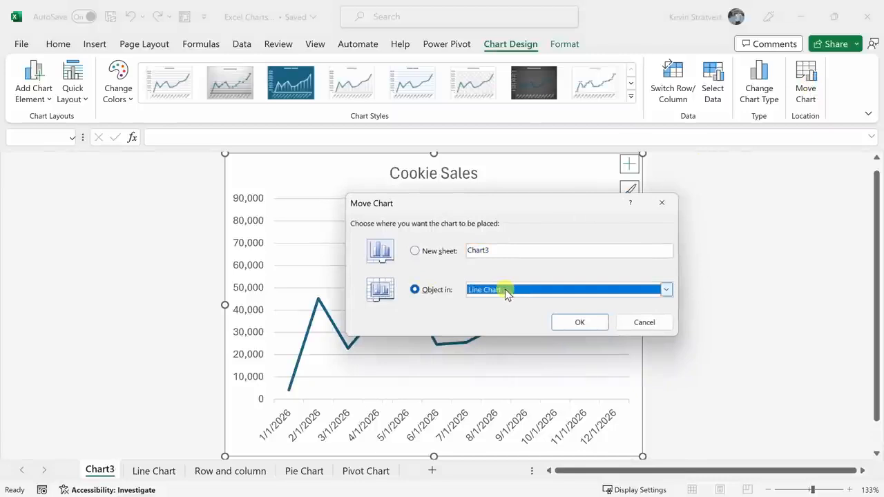
pyautogui.click(579, 321)
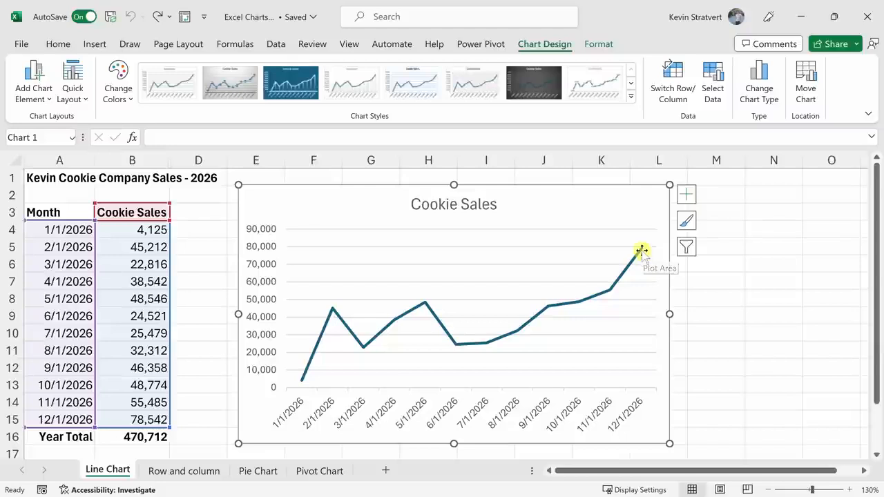
# Replace the chart title's text with "Kevin Cookie Company Sales - 2026".
pyautogui.click(466, 204)
pyautogui.click(415, 203)
pyautogui.moveTo(415, 202); pyautogui.dragTo(495, 205)
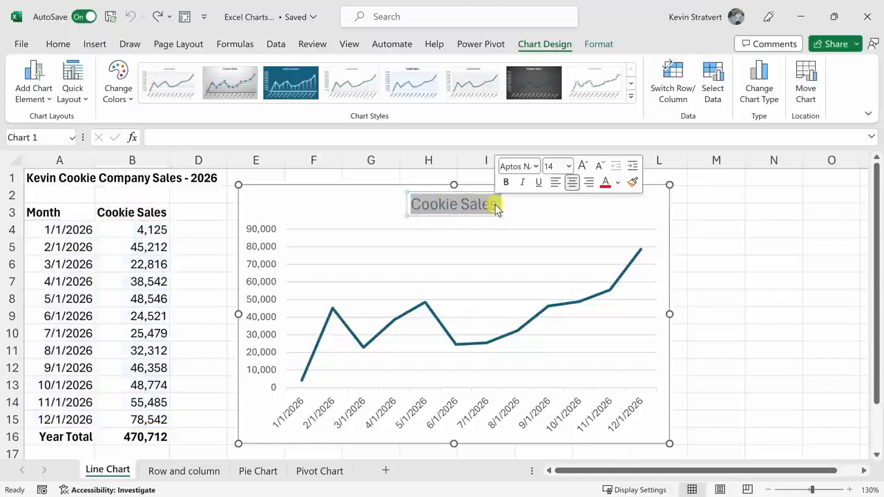
pyautogui.press('BackSpace')
pyautogui.write('Kevin Cookie Company Sales - 2026')
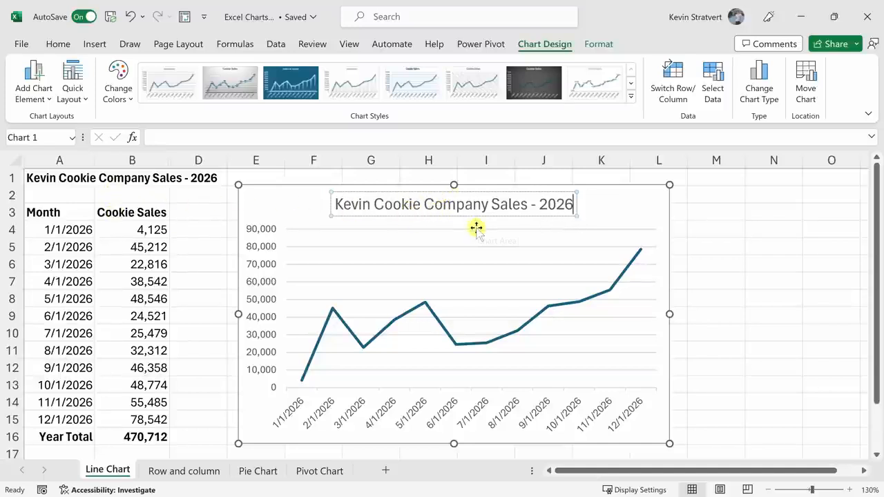
# Link the chart title to cell A1 with the formula ='Line Chart'!$A$1.
pyautogui.click(201, 138)
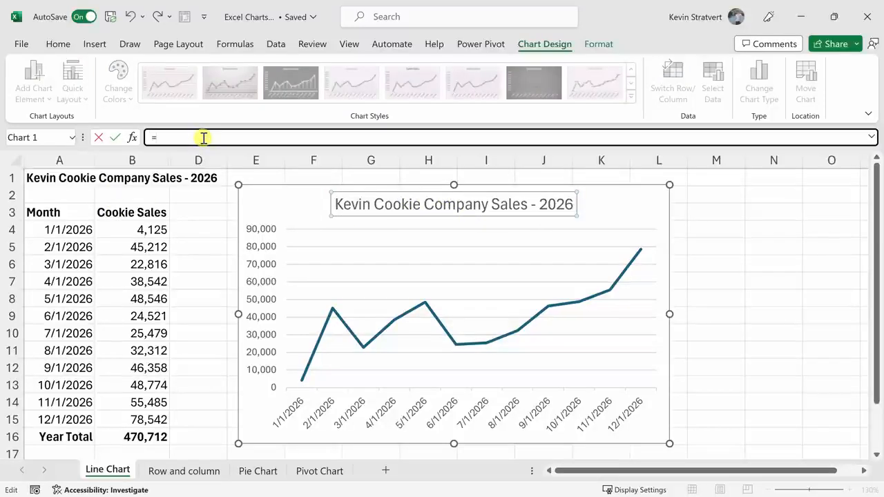
pyautogui.click(72, 176)
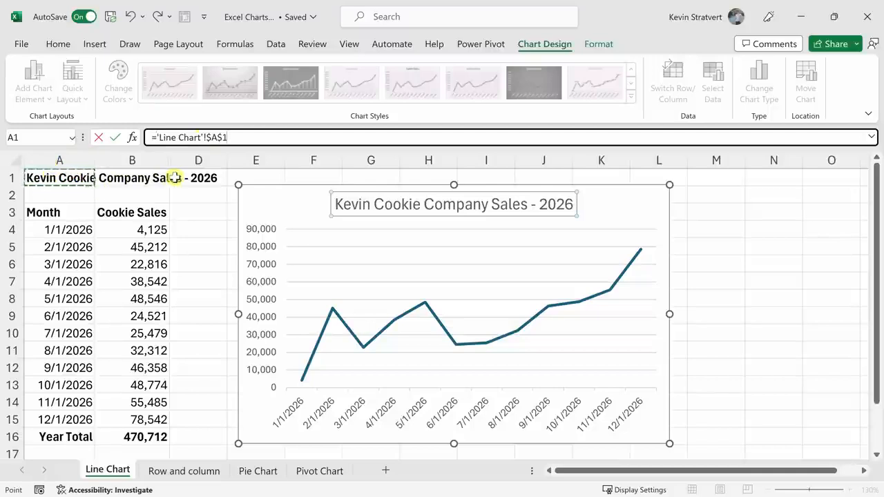
pyautogui.press('Return')
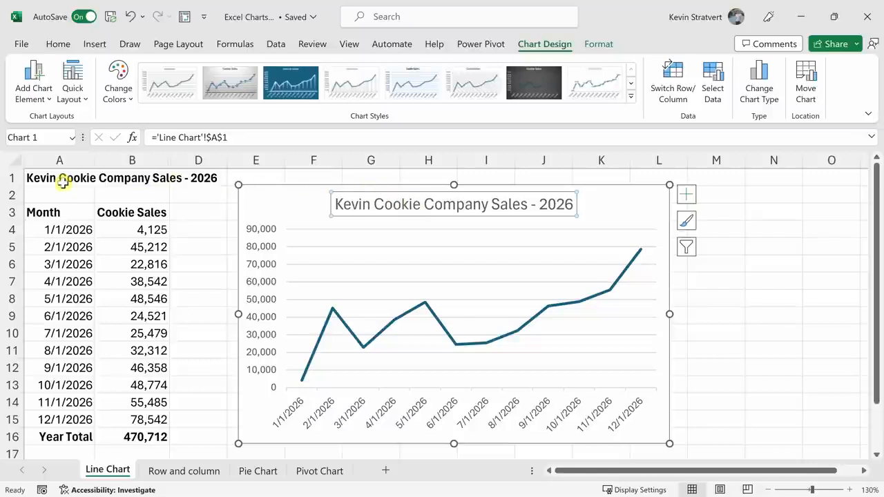
# Change the heading in cell A1 to "KCC Sales - 2026" and select the line chart.
pyautogui.click(69, 179)
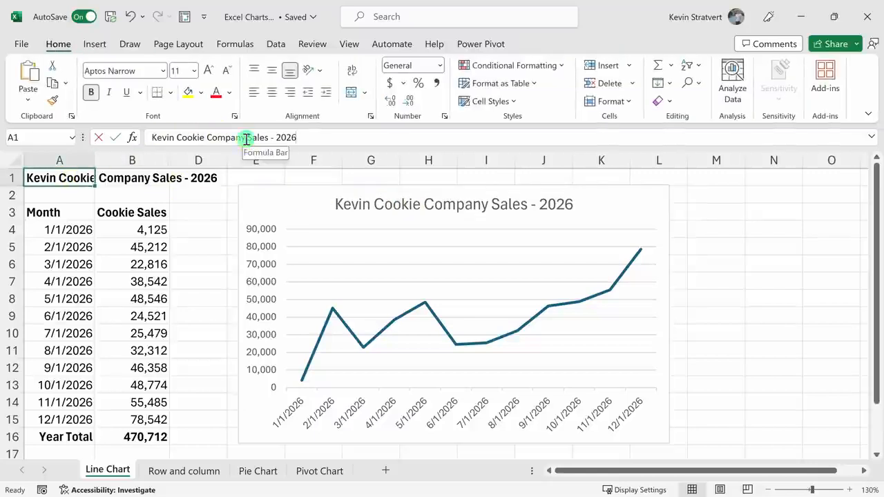
pyautogui.moveTo(245, 137); pyautogui.dragTo(114, 138)
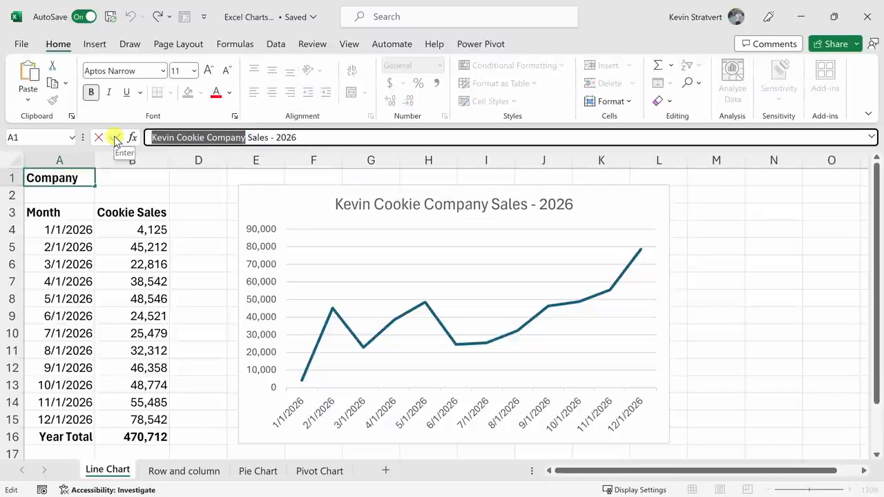
pyautogui.write('KCC')
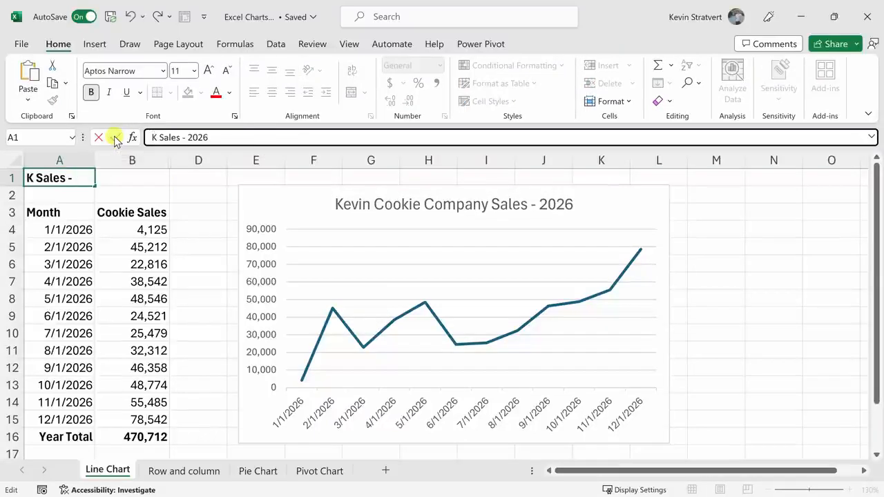
pyautogui.press('Return')
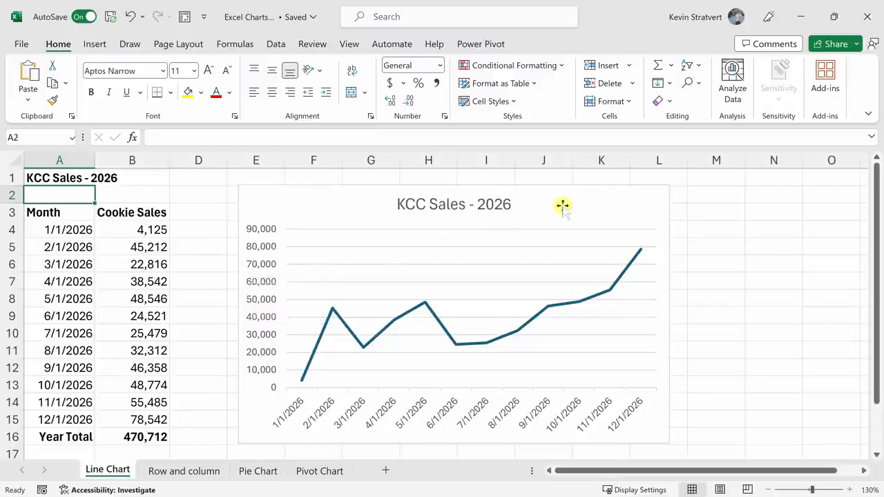
pyautogui.click(585, 201)
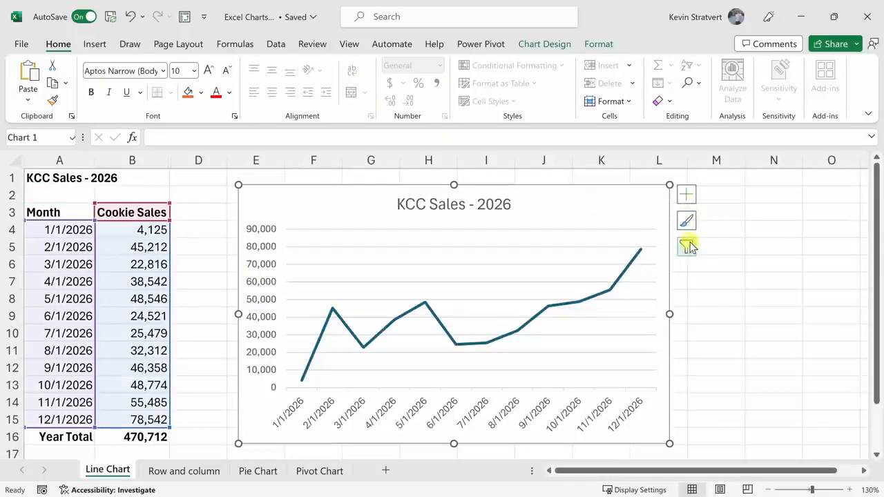
# Hide the line chart's axes and show them again.
pyautogui.click(687, 200)
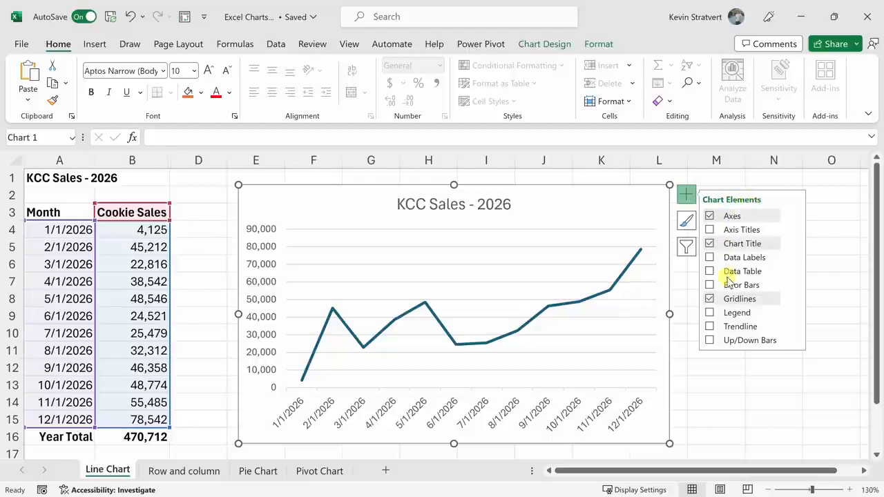
pyautogui.click(709, 217)
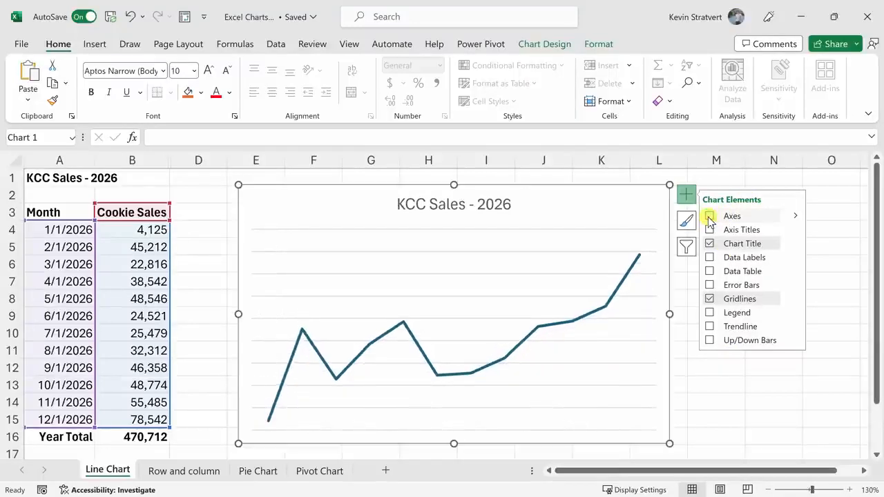
pyautogui.click(708, 218)
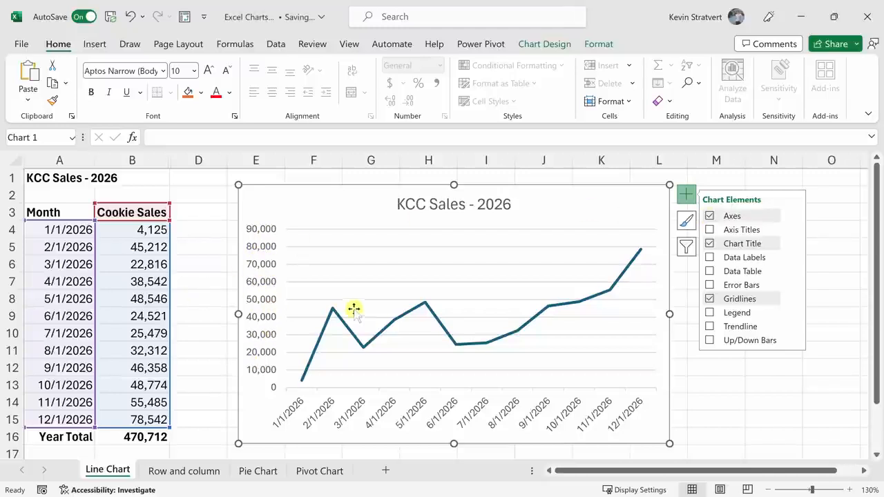
# Add axis titles to the line chart, keeping only the primary vertical one.
pyautogui.click(710, 230)
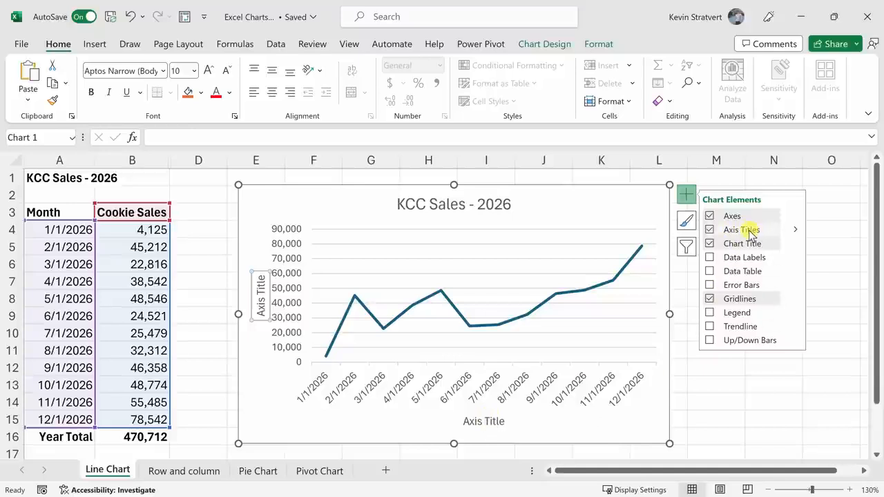
pyautogui.click(793, 231)
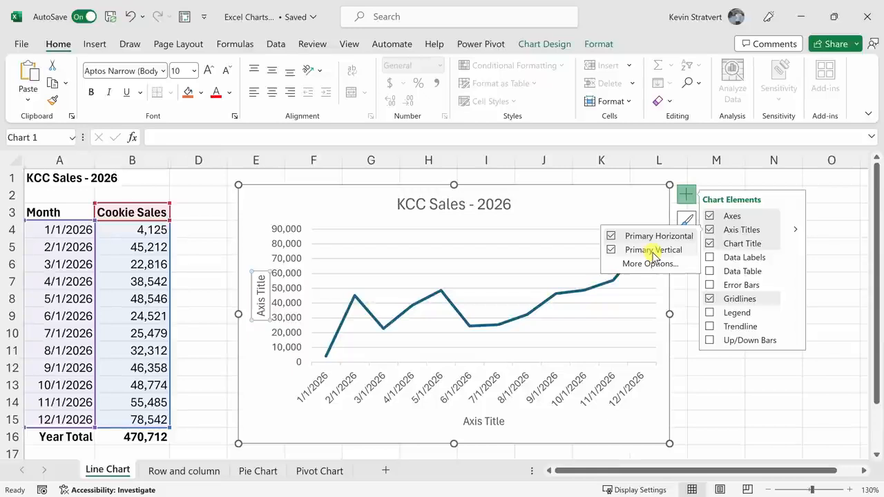
pyautogui.click(613, 253)
pyautogui.click(613, 252)
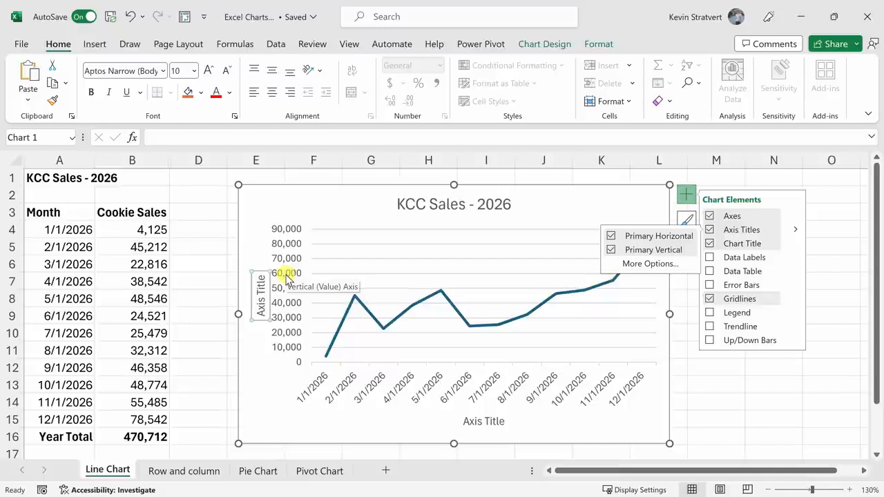
pyautogui.click(611, 236)
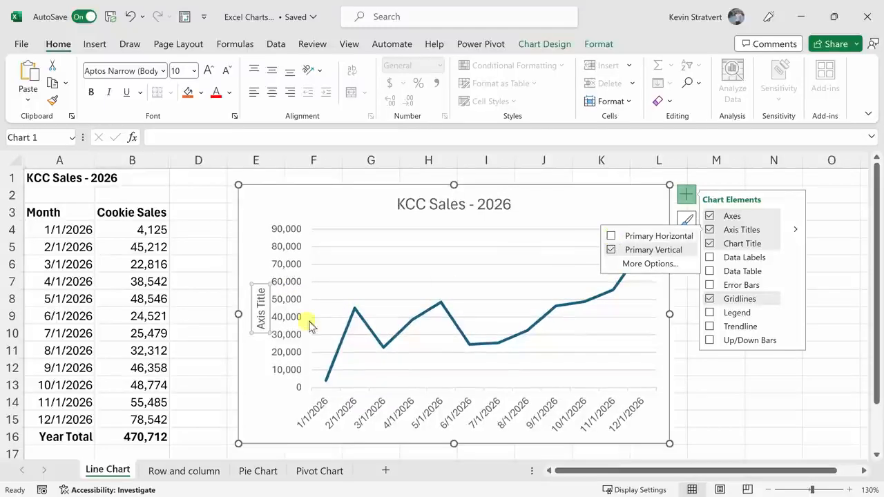
# Replace the vertical axis title's text with "# of cookies sold".
pyautogui.click(261, 312)
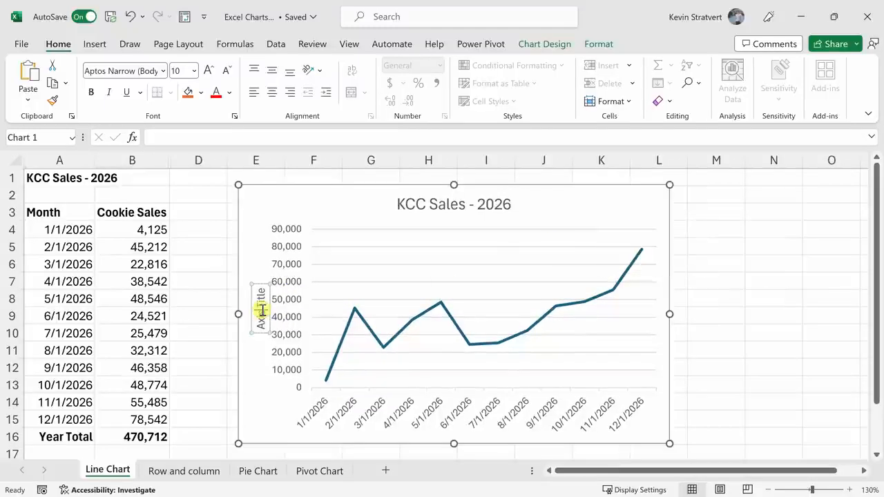
pyautogui.hotkey('ctrl', 'a')
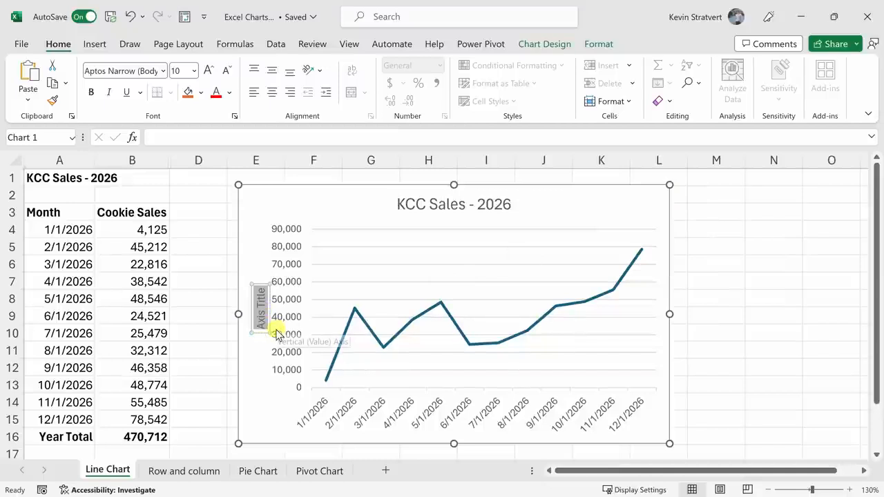
pyautogui.write('# of cookies sold')
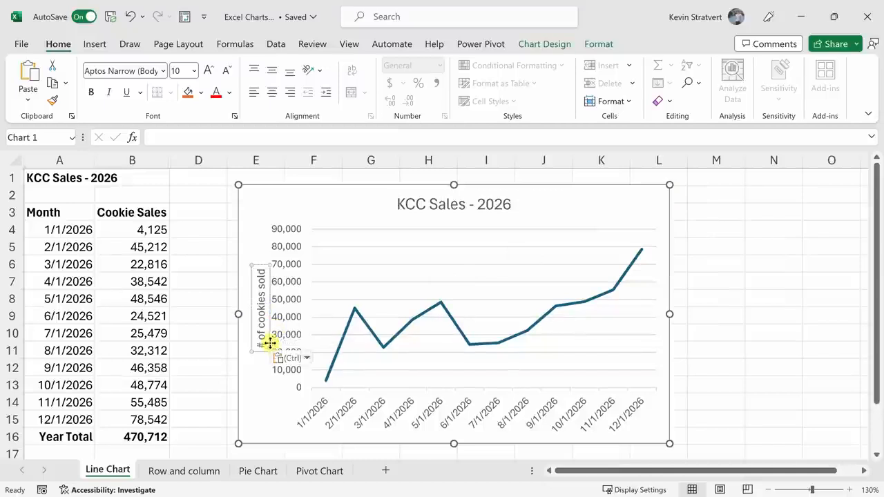
pyautogui.click(260, 254)
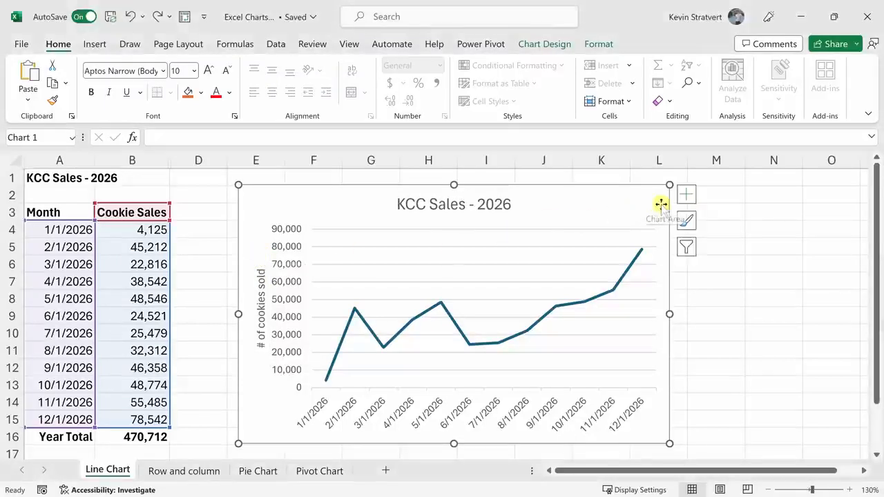
# Add a trendline to the line chart and recolor the chart with Monochromatic Palette 4.
pyautogui.click(687, 196)
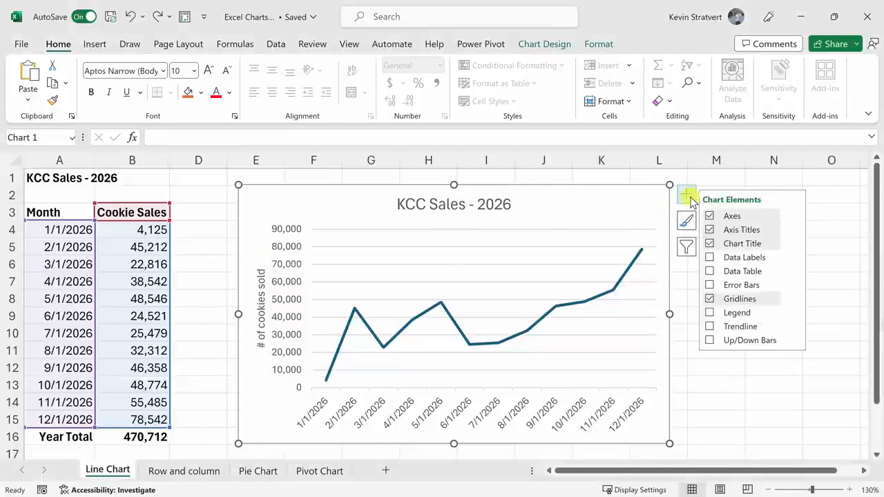
pyautogui.click(709, 328)
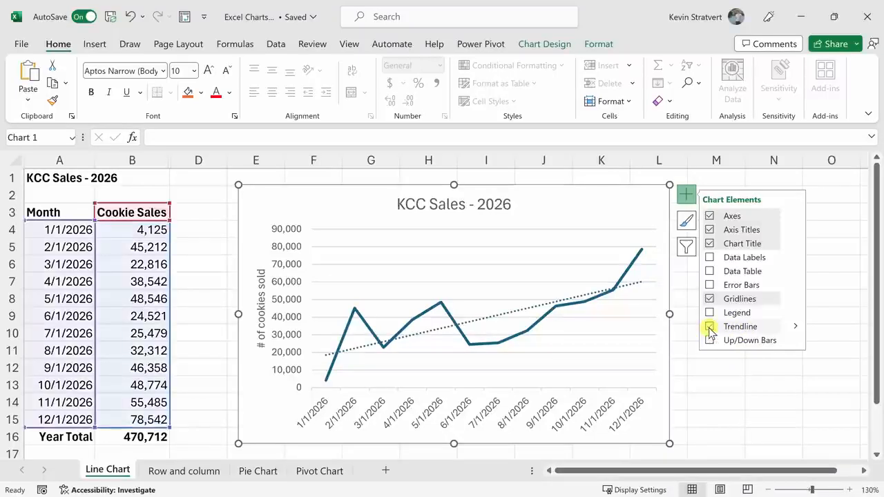
pyautogui.click(687, 222)
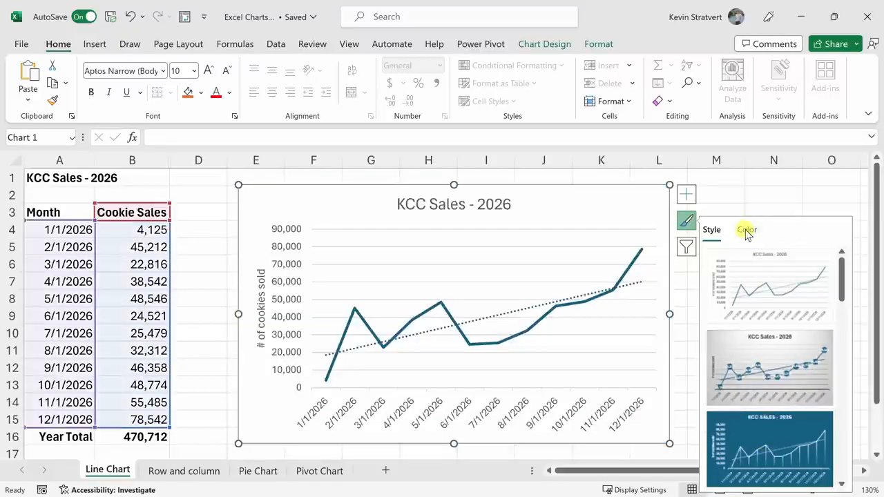
pyautogui.click(746, 231)
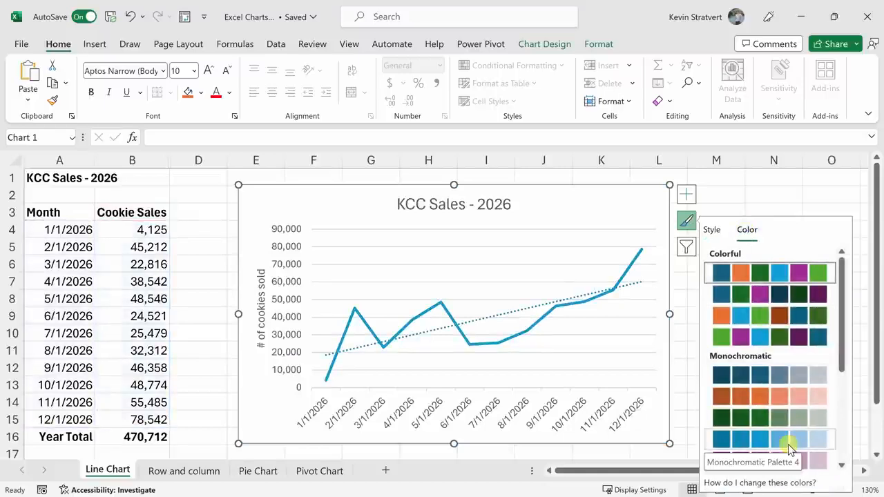
pyautogui.click(789, 447)
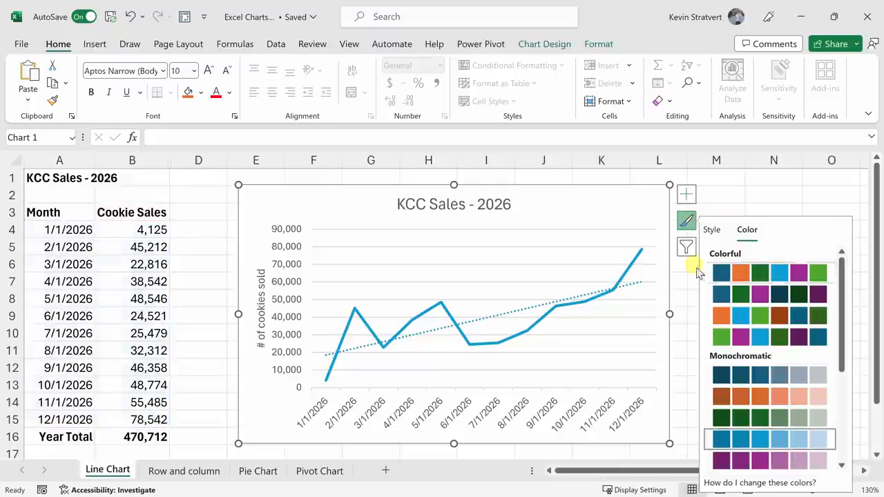
# Filter the 1/1/2026 category out of the line chart.
pyautogui.click(685, 247)
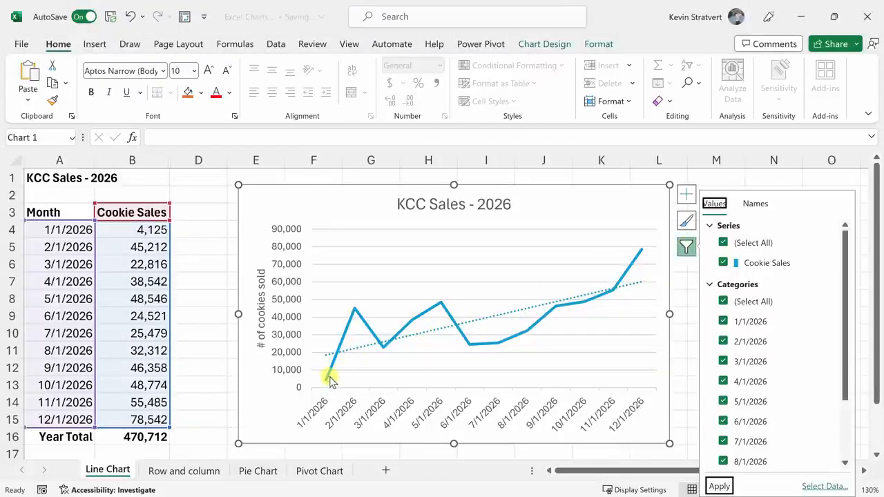
pyautogui.click(724, 321)
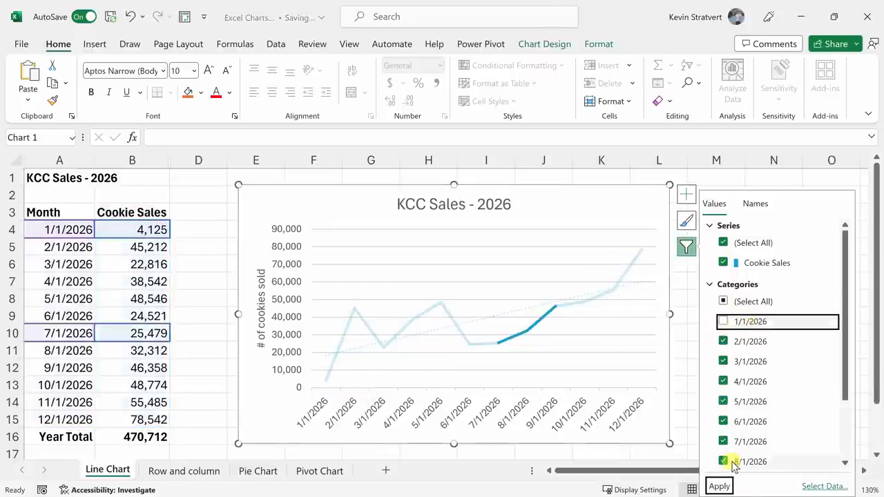
pyautogui.click(720, 486)
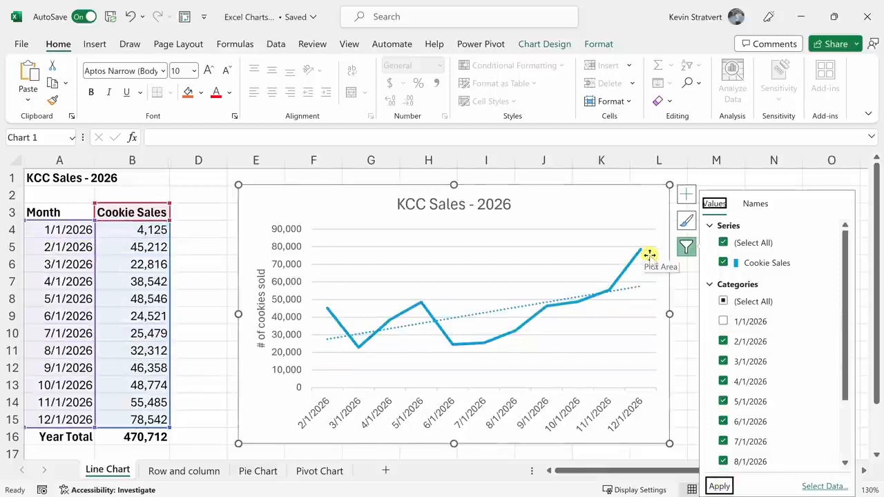
# Restore all the month categories in the chart filter and apply it.
pyautogui.click(723, 302)
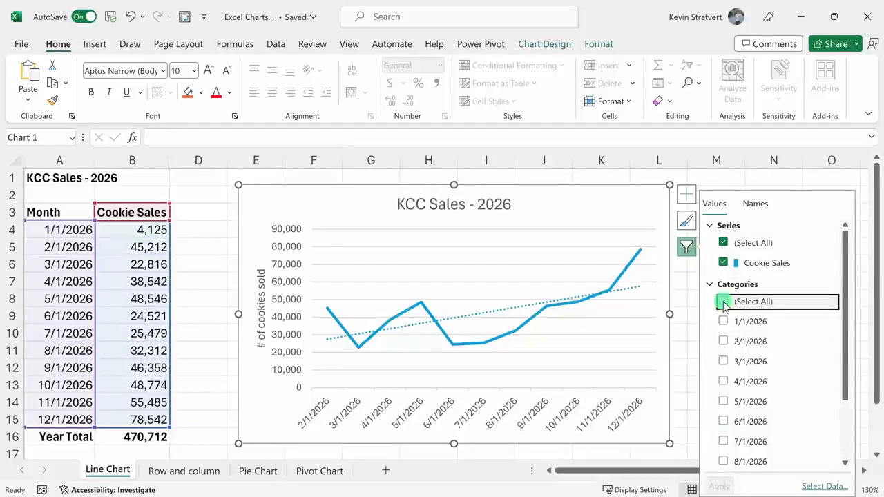
pyautogui.click(723, 302)
pyautogui.click(718, 486)
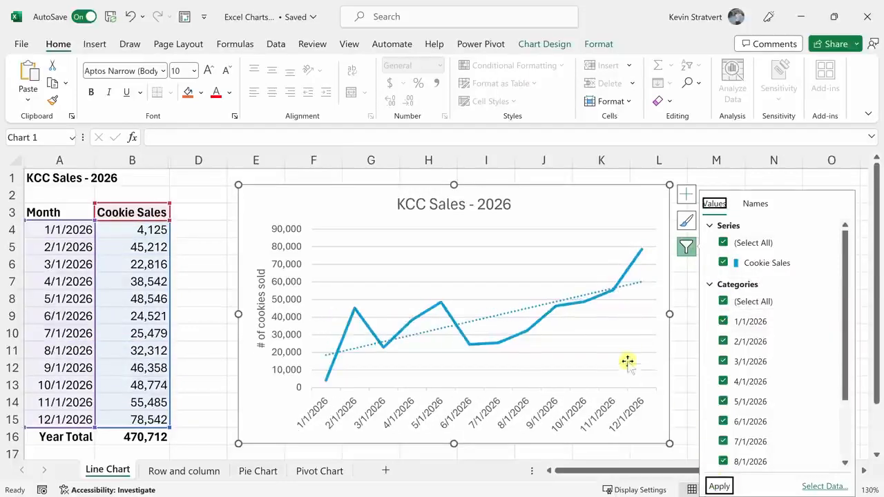
pyautogui.click(647, 210)
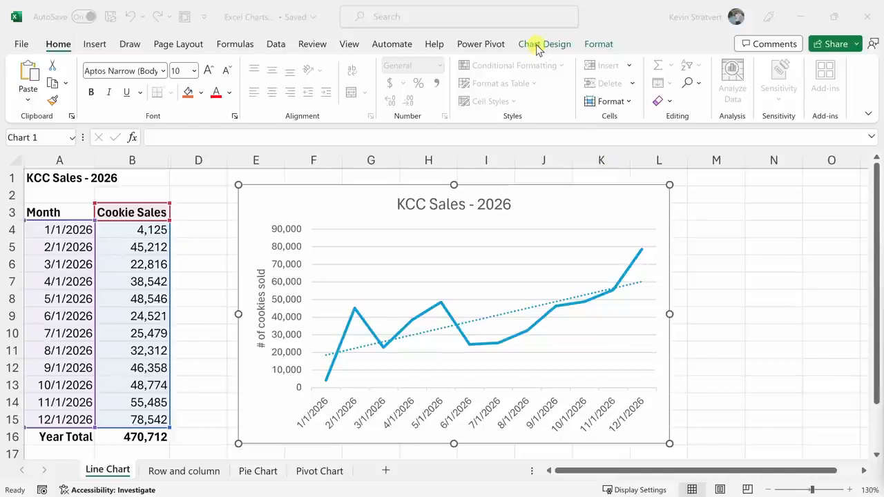
# Examine the design options available for the selected chart: chart elements, quick layouts, colors and chart styles.
pyautogui.click(722, 197)
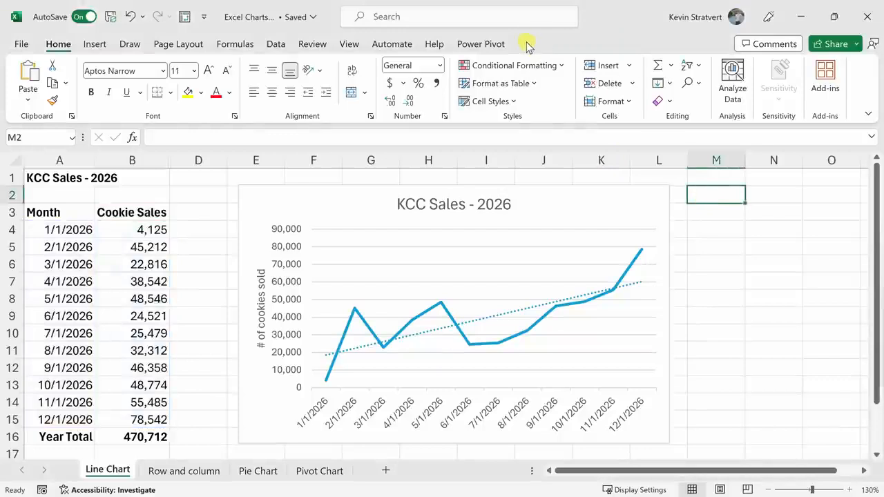
pyautogui.click(649, 206)
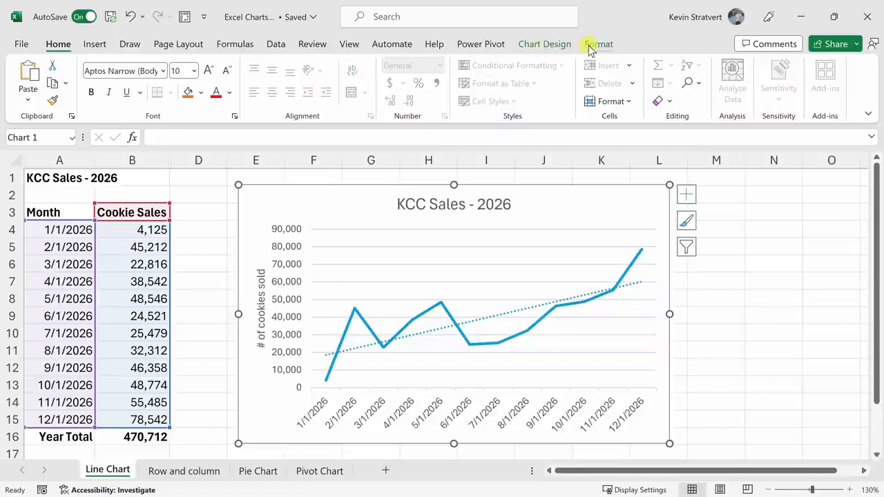
pyautogui.click(544, 46)
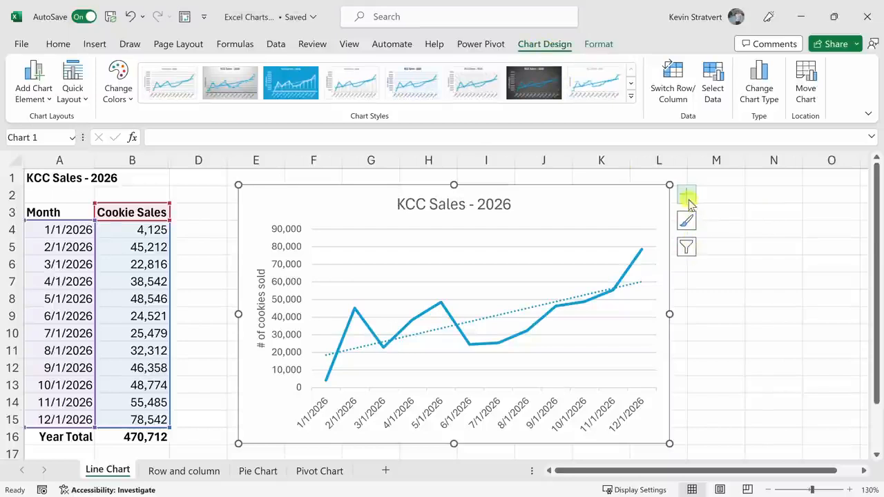
pyautogui.click(27, 98)
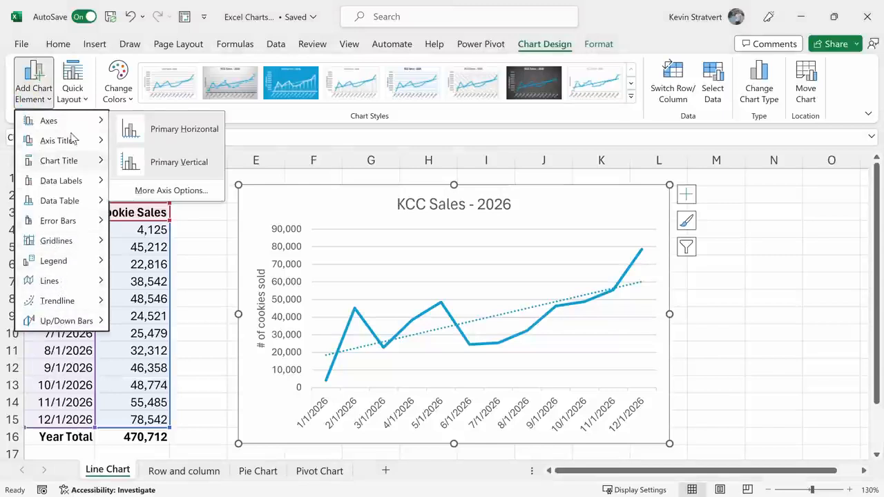
pyautogui.click(74, 86)
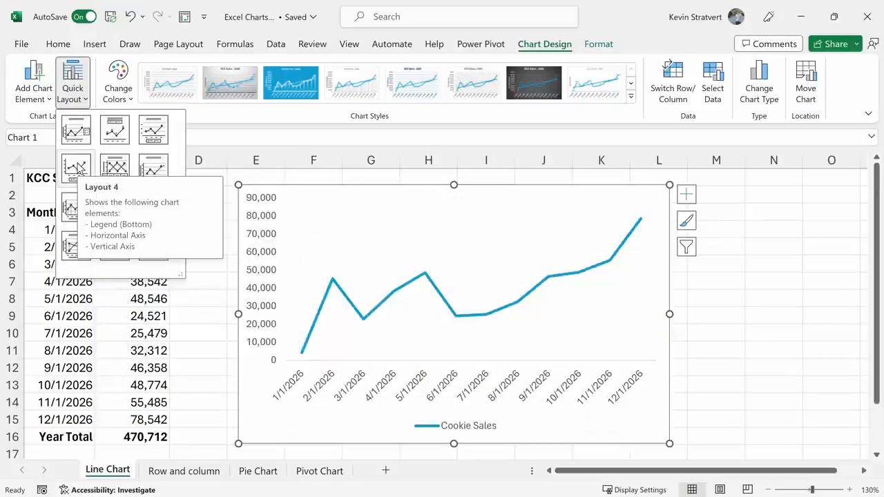
pyautogui.click(73, 91)
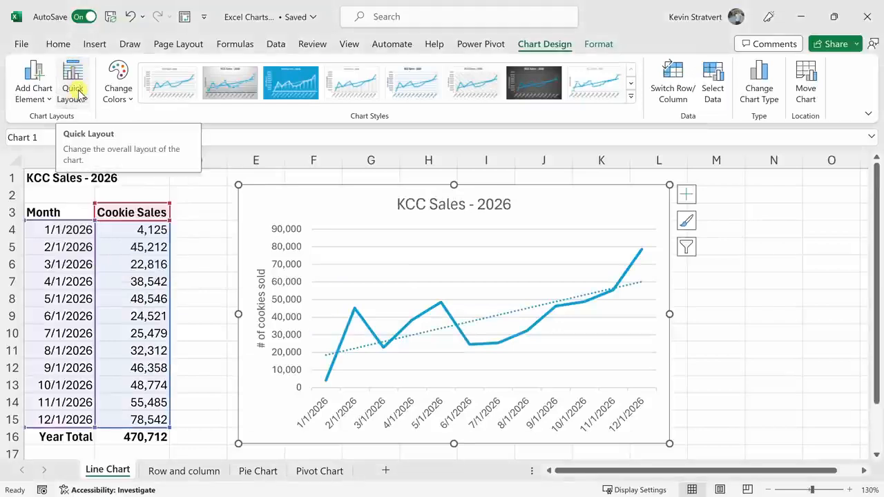
pyautogui.click(118, 88)
pyautogui.click(118, 89)
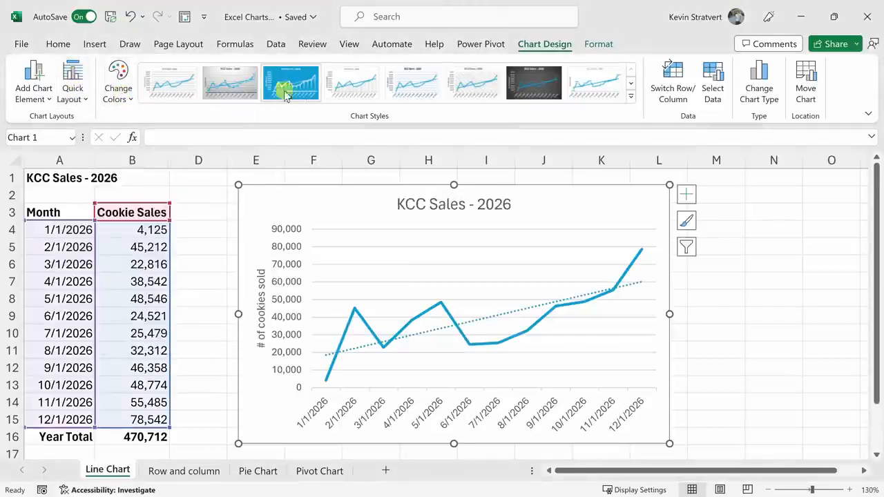
pyautogui.click(630, 96)
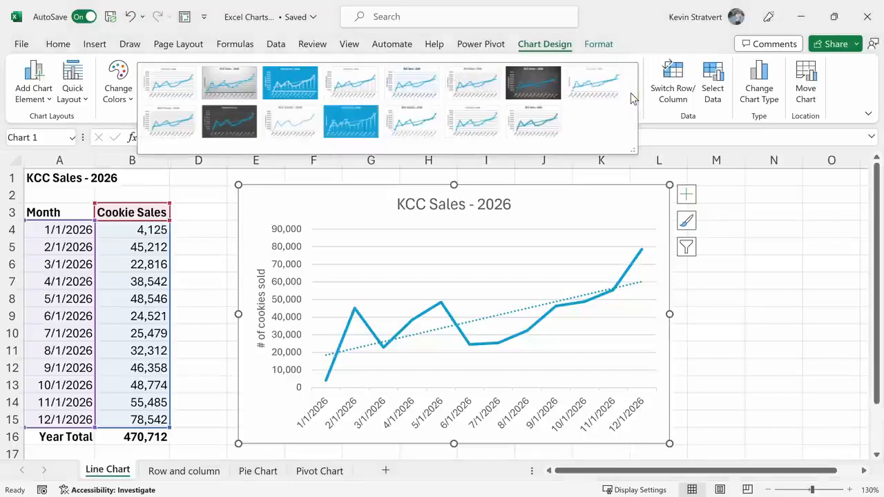
pyautogui.click(624, 62)
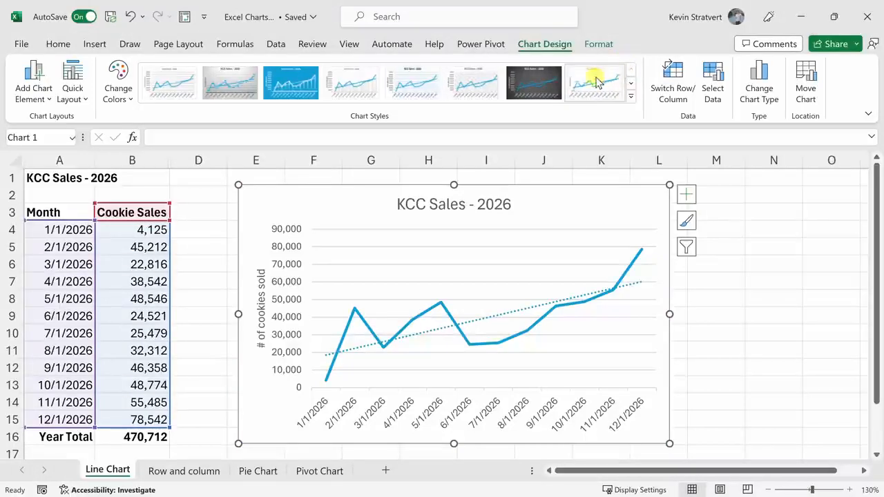
# Apply an orange shape fill to the chart title and undo it.
pyautogui.click(598, 44)
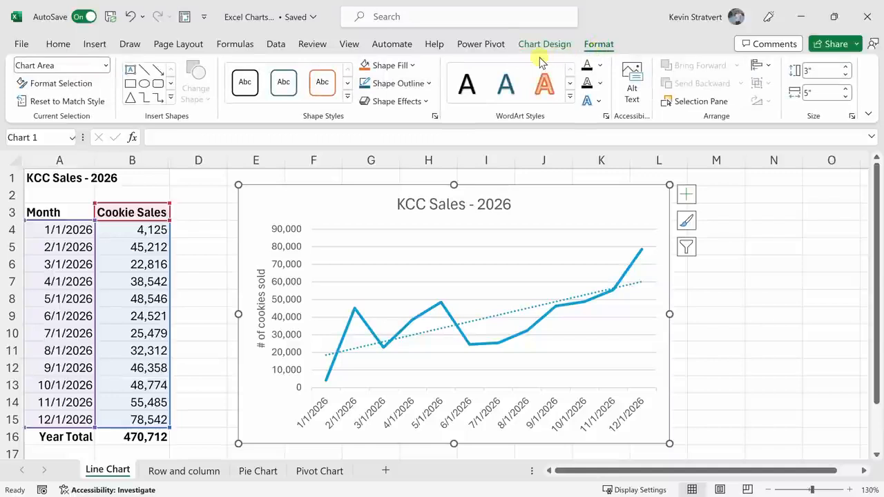
pyautogui.click(457, 209)
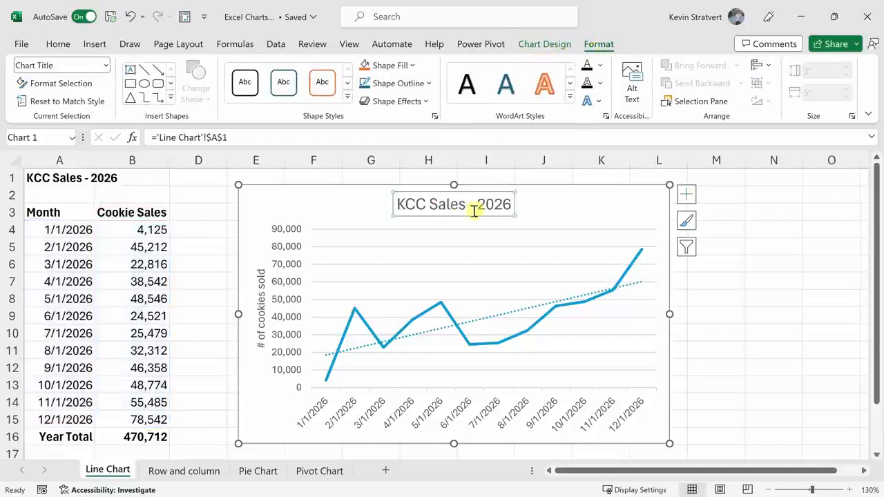
pyautogui.click(365, 65)
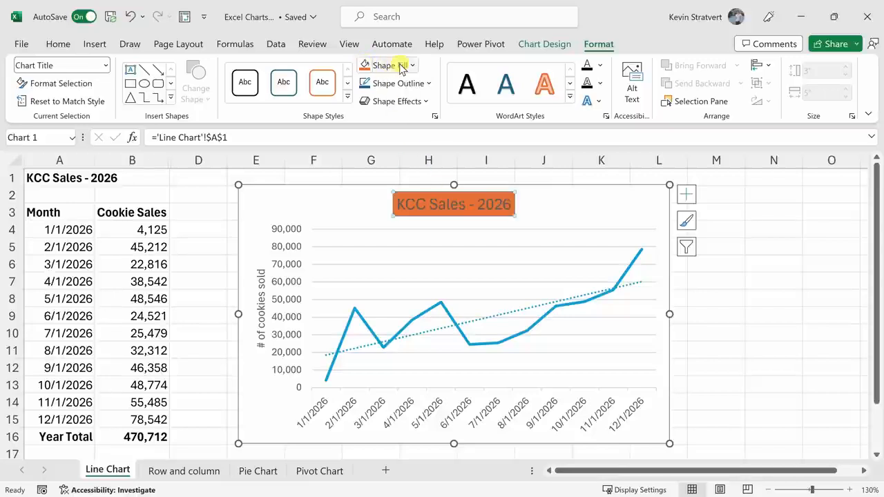
pyautogui.hotkey('ctrl', 'z')
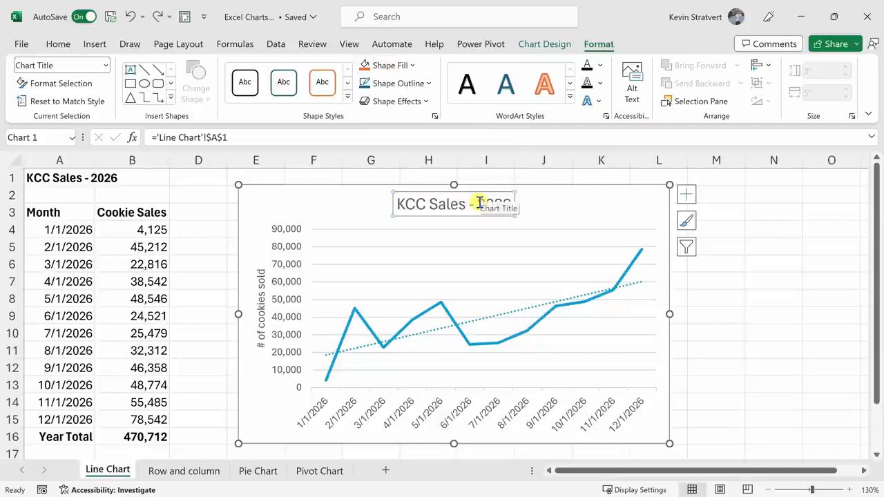
# Give the chart title a blue text fill and the Cookie Sales line a darker blue outline.
pyautogui.click(599, 65)
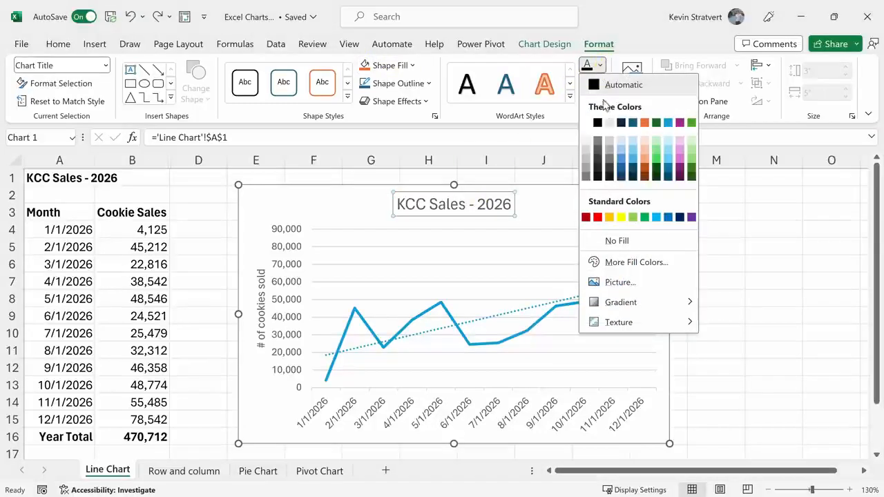
pyautogui.click(622, 161)
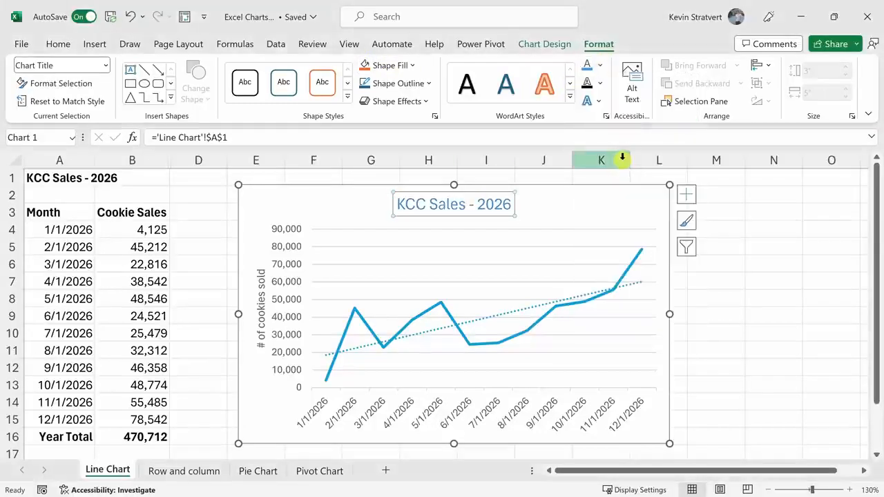
pyautogui.click(585, 301)
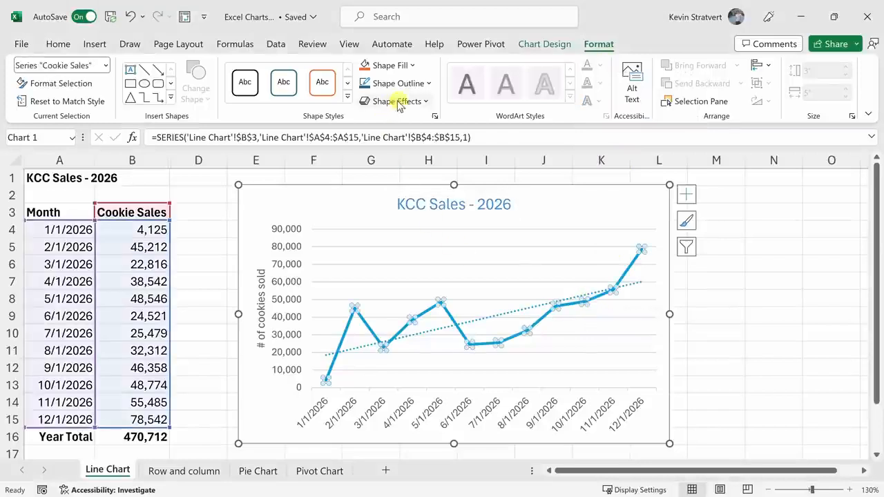
pyautogui.click(416, 82)
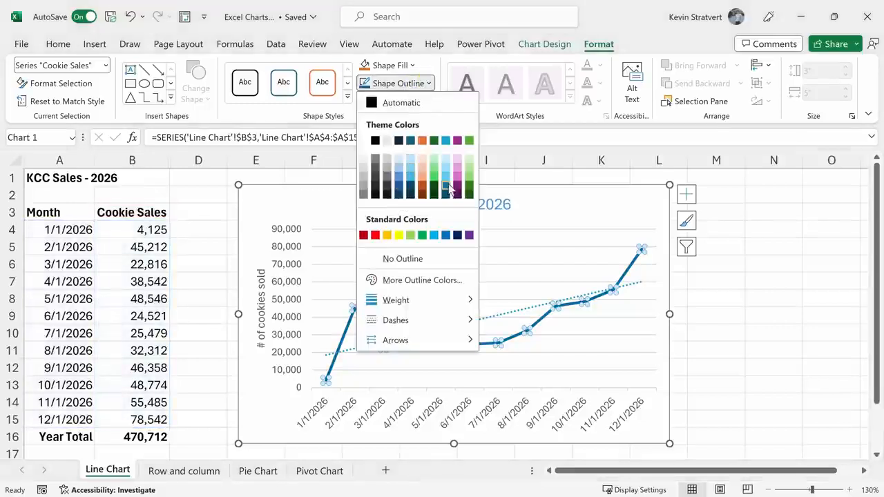
pyautogui.click(447, 189)
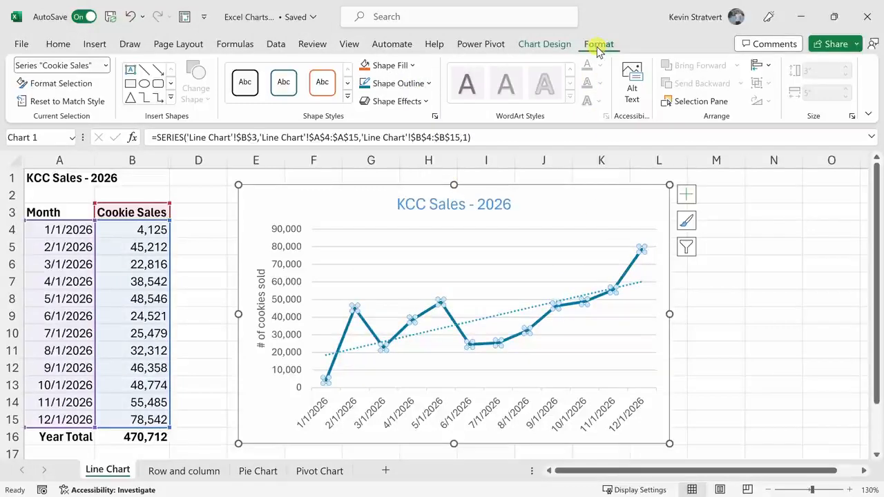
pyautogui.press('Escape')
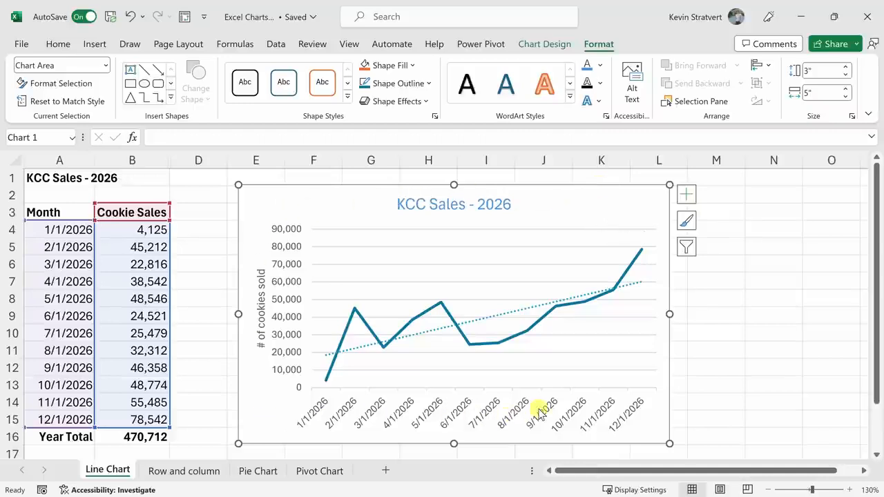
# Save the formatted line chart as a chart template under the file name Chart1.crtx.
pyautogui.rightClick(578, 200)
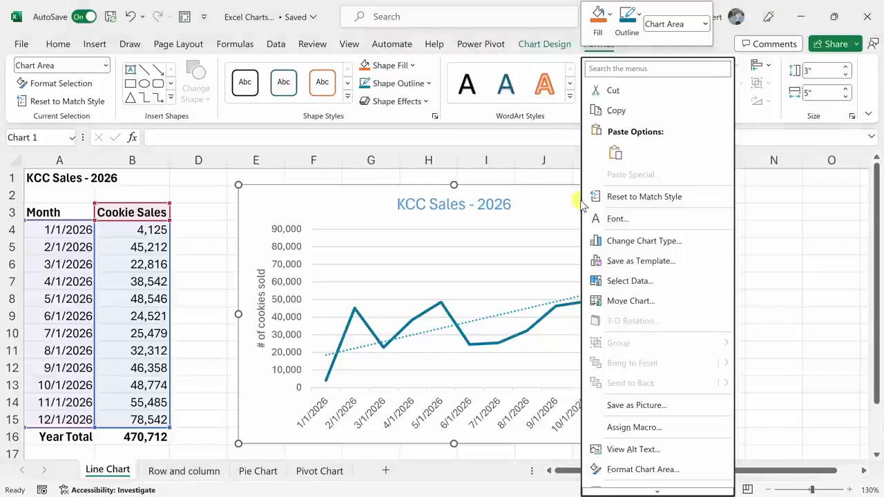
pyautogui.click(638, 265)
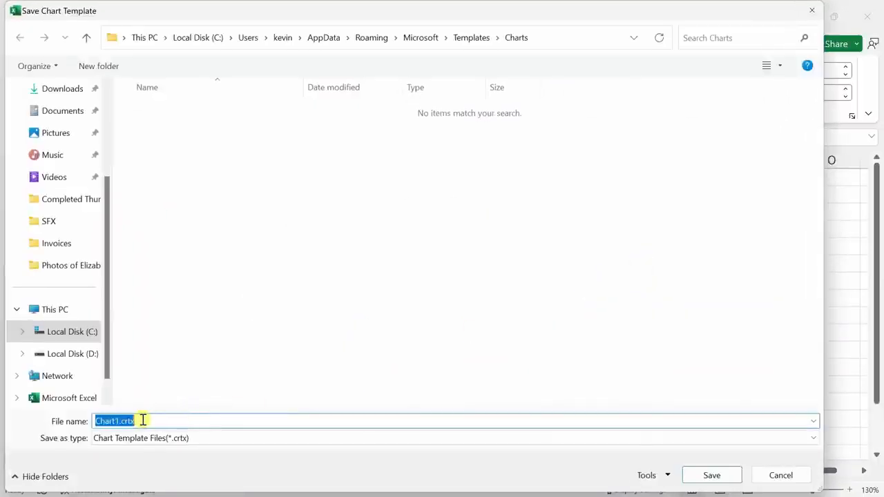
pyautogui.click(715, 477)
# Create a separate chart sheet from the data in A3:B15 and apply the saved Chart1 template to its chart.
pyautogui.moveTo(61, 209); pyautogui.dragTo(150, 416)
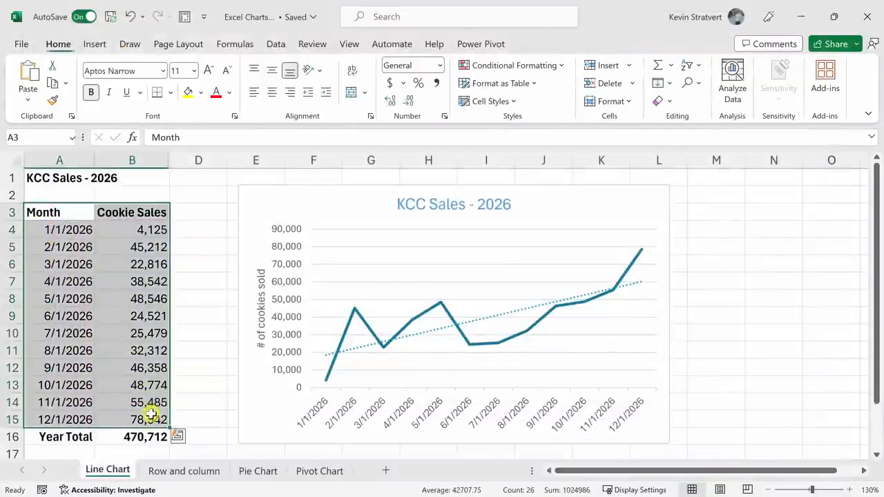
pyautogui.press('F11')
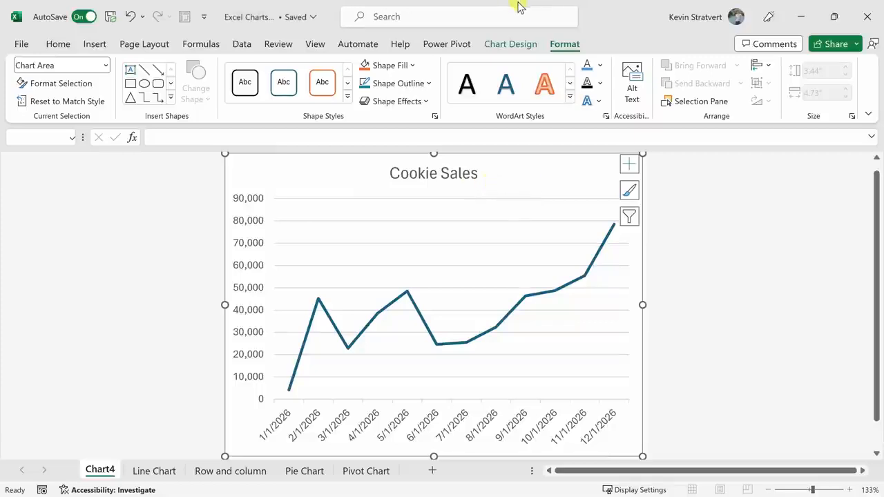
pyautogui.click(516, 44)
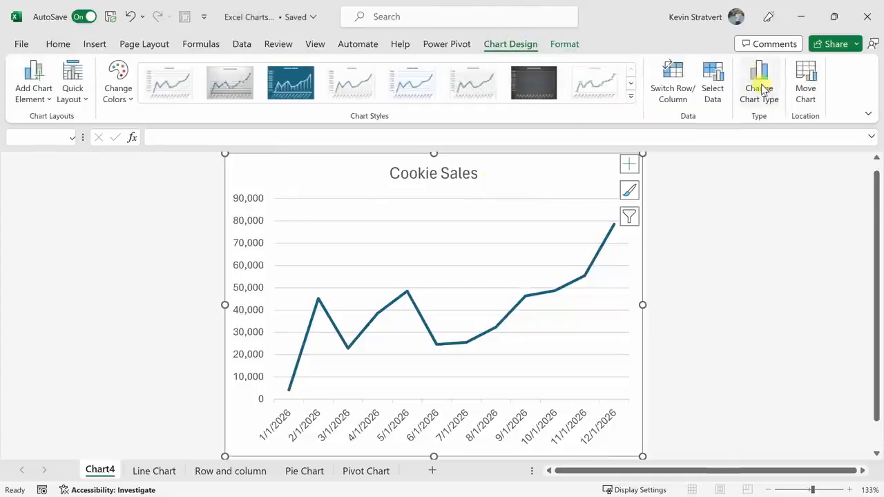
pyautogui.click(760, 83)
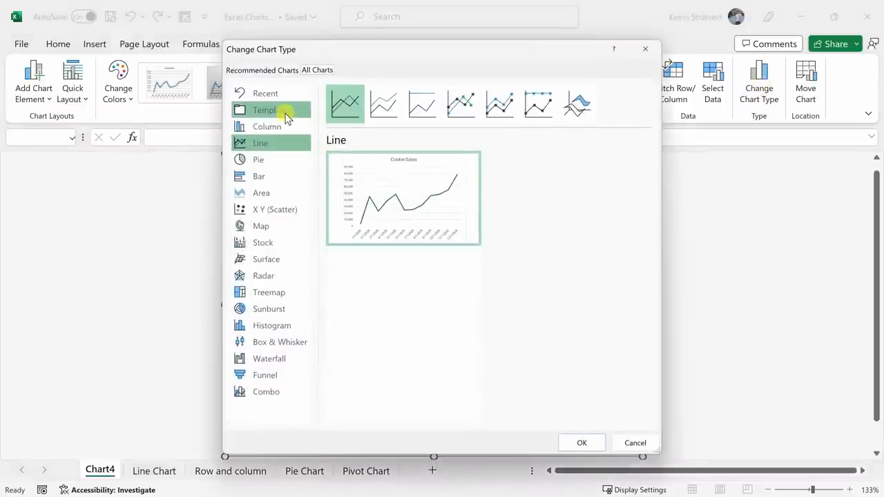
pyautogui.click(285, 115)
pyautogui.click(423, 162)
pyautogui.click(582, 441)
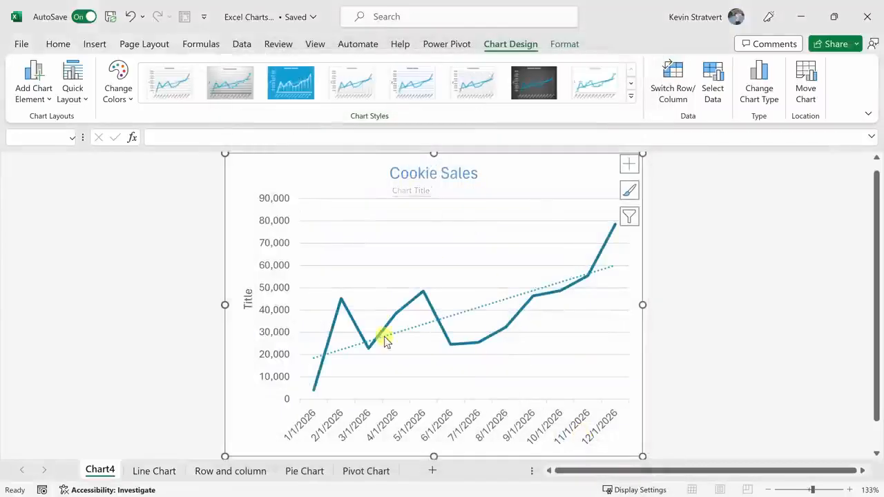
pyautogui.moveTo(434, 316)
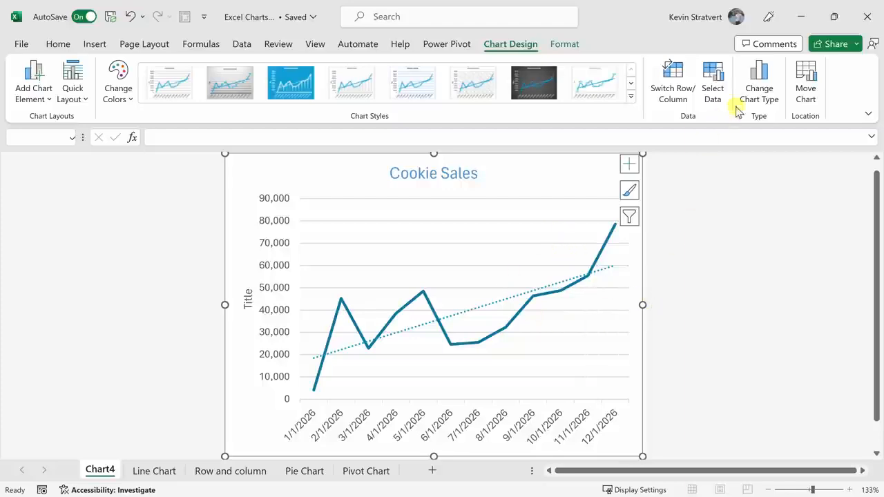
# Look at the saved chart templates and where they can be managed, leaving the chart type as it is.
pyautogui.click(759, 90)
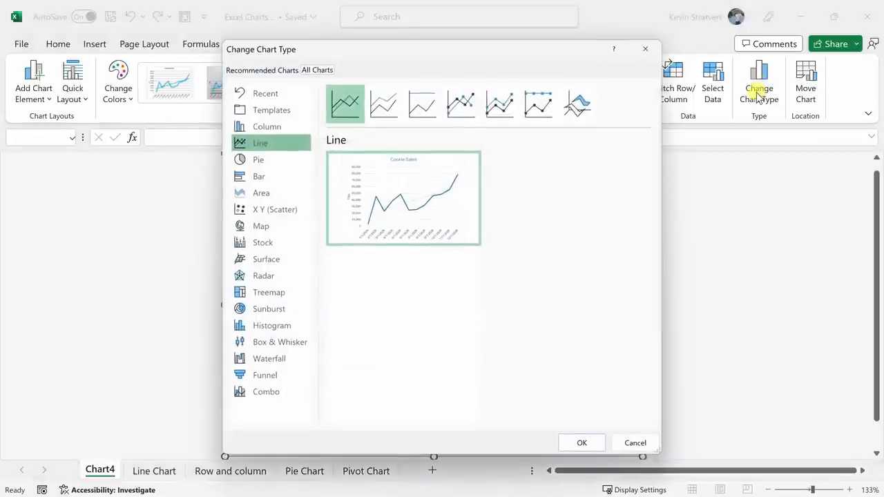
pyautogui.click(281, 116)
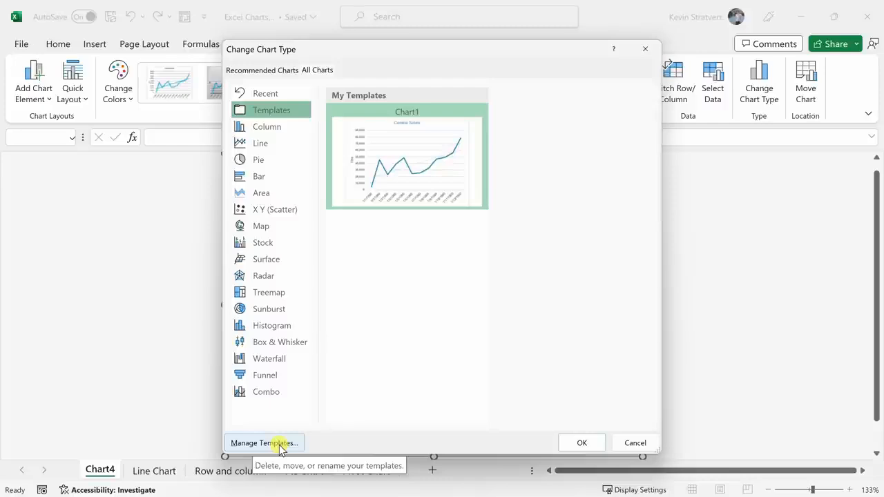
pyautogui.click(634, 445)
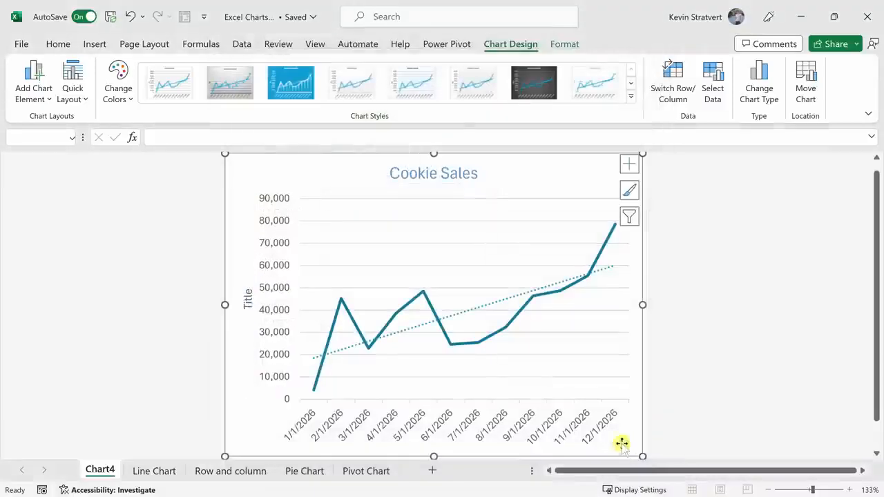
# On the Line Chart sheet, open the vertical axis formatting and examine its fill, line, effects and alignment settings.
pyautogui.click(156, 472)
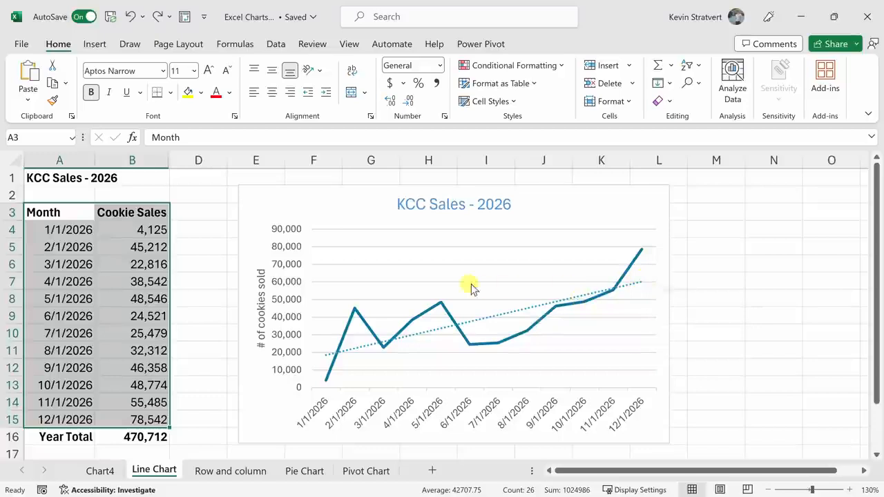
pyautogui.doubleClick(292, 280)
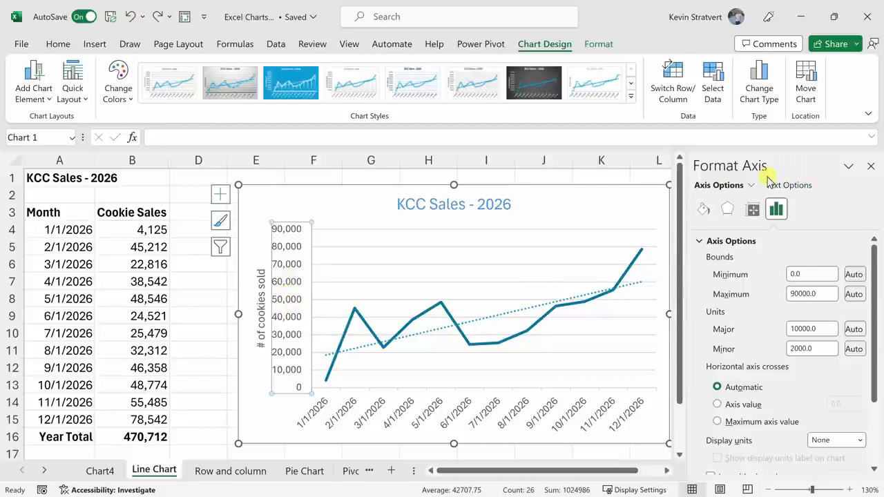
pyautogui.click(703, 210)
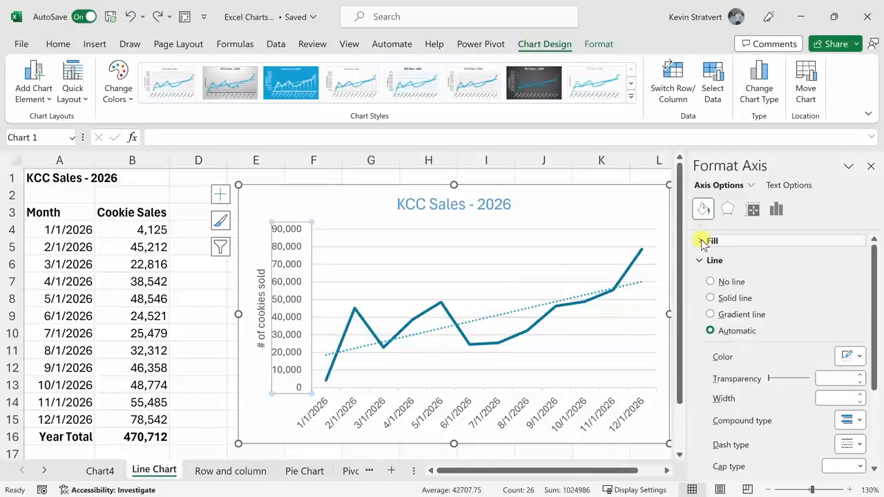
pyautogui.click(701, 241)
pyautogui.click(701, 240)
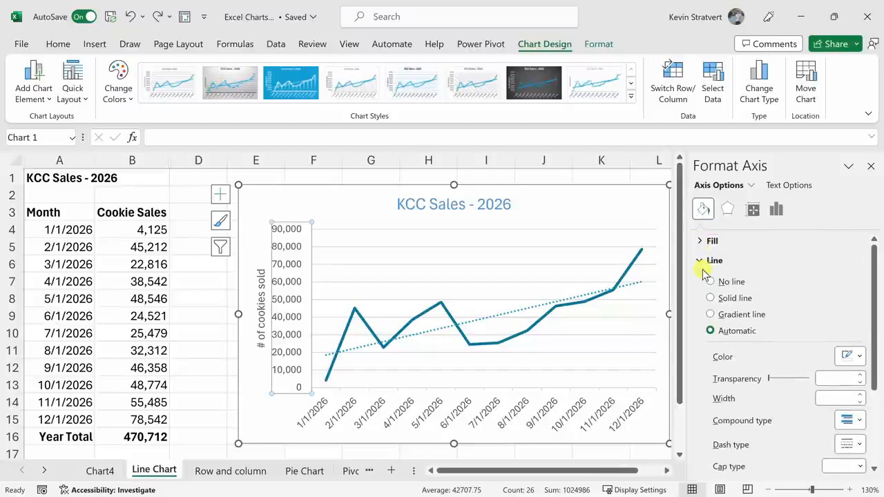
pyautogui.scroll(-2, 708, 238)
pyautogui.scroll(1, 714, 248)
pyautogui.scroll(-1, 759, 337)
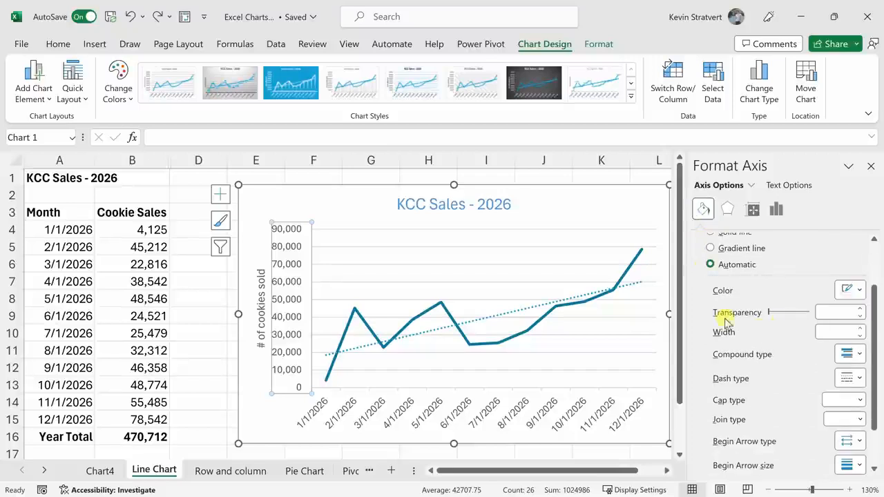
pyautogui.scroll(-1, 725, 321)
pyautogui.click(727, 210)
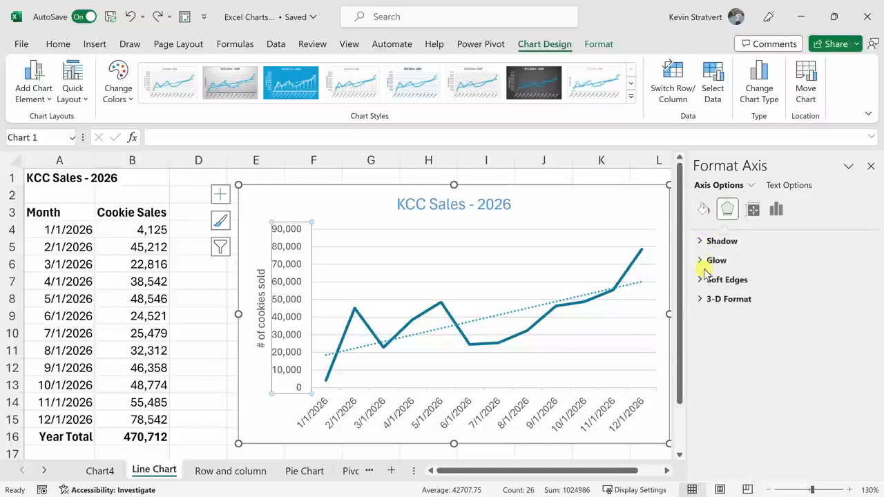
pyautogui.click(752, 209)
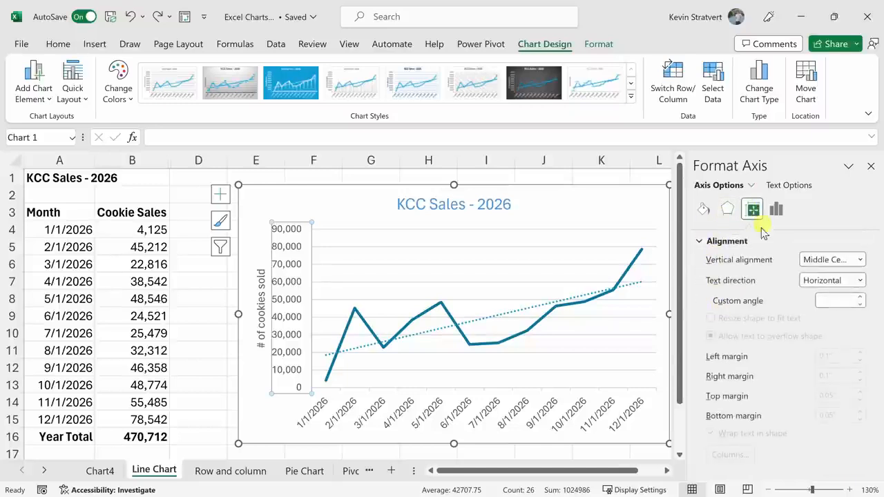
# Set the maximum bound of the vertical axis to 80000.
pyautogui.click(776, 210)
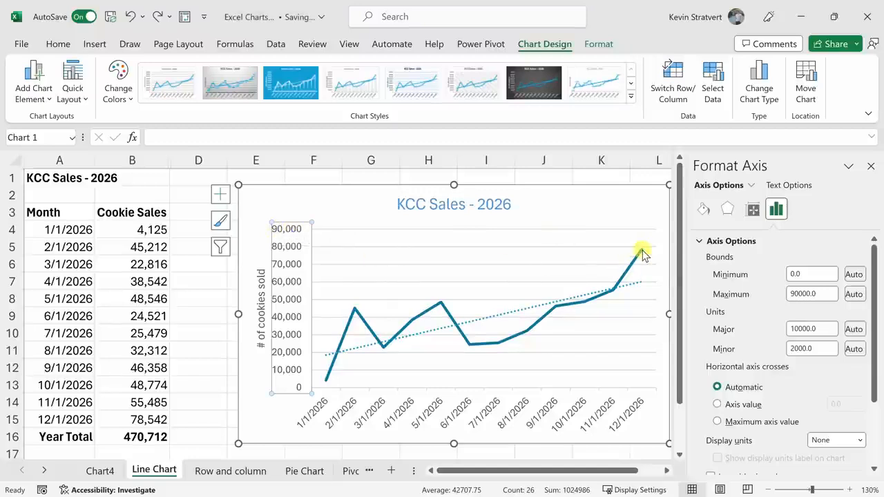
pyautogui.moveTo(641, 252)
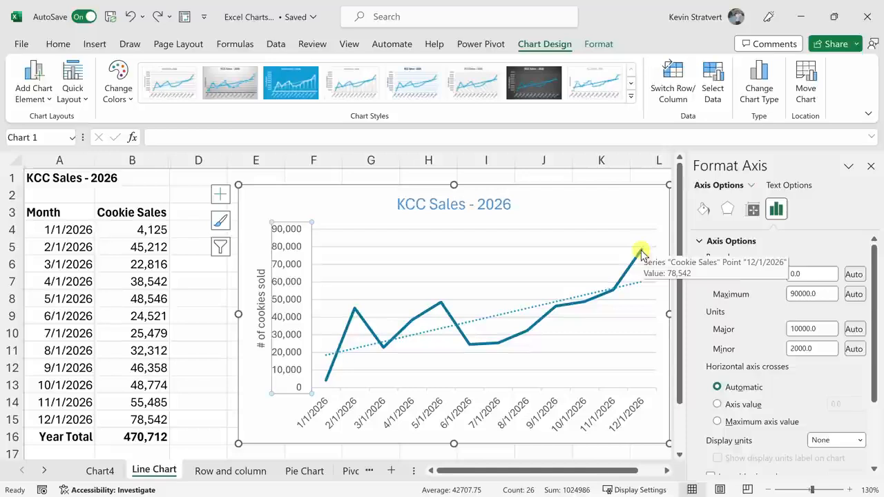
pyautogui.click(794, 292)
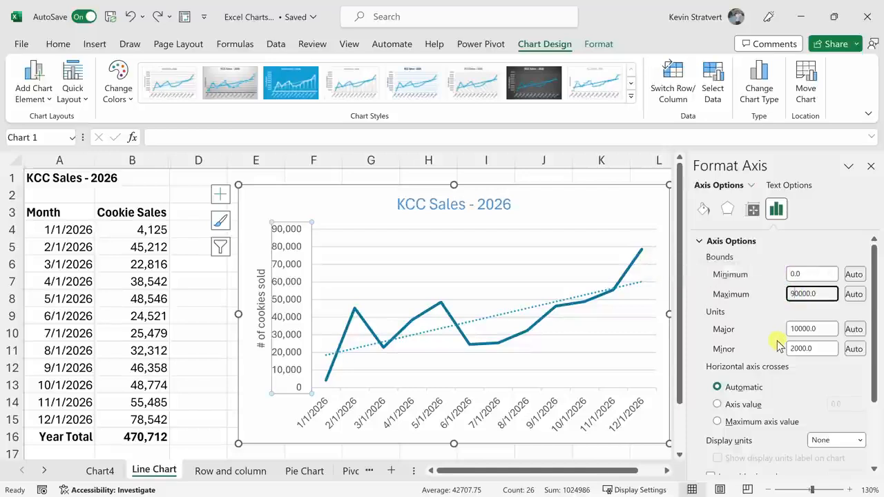
pyautogui.press('Return')
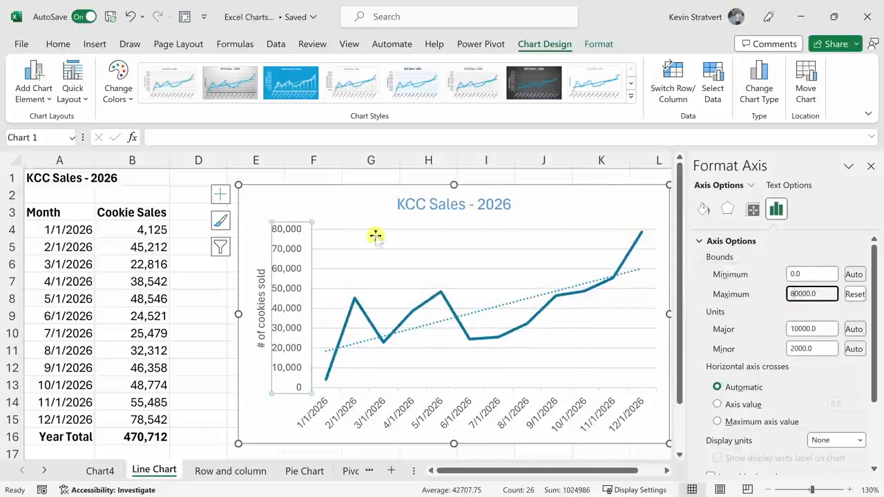
# Review the trendline's formatting options and set its forecast forward to 12 periods.
pyautogui.click(530, 299)
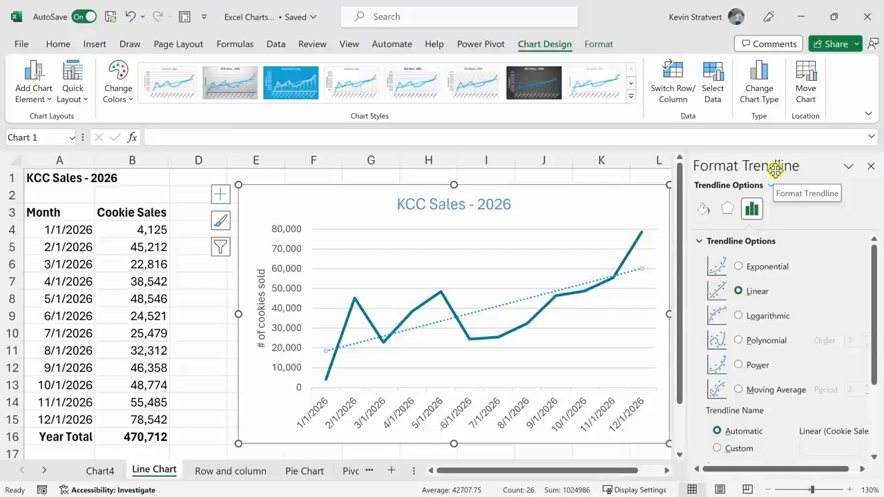
pyautogui.click(703, 209)
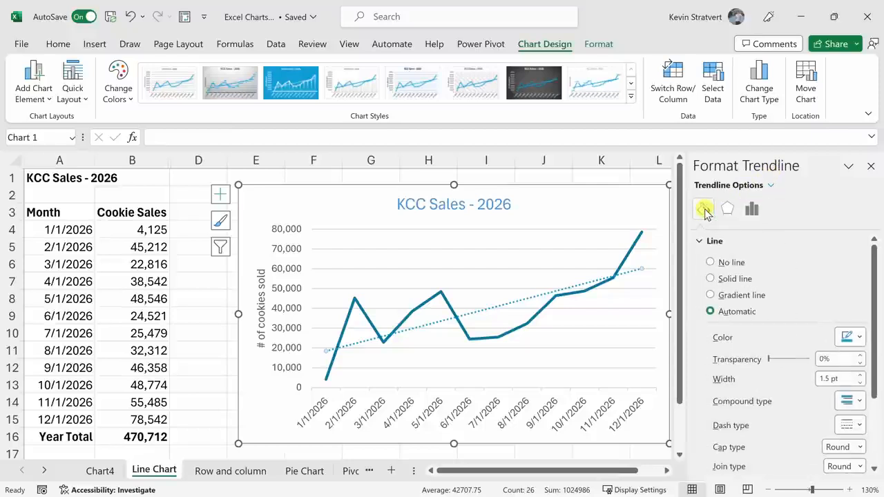
pyautogui.click(726, 209)
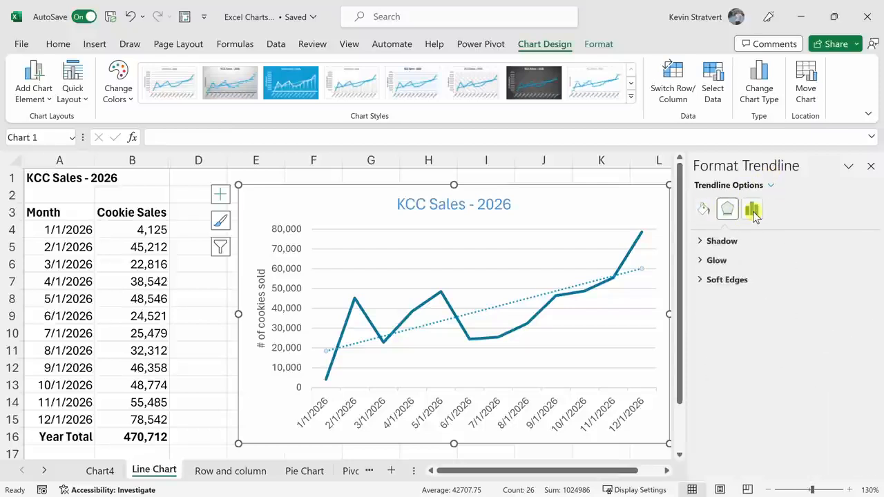
pyautogui.click(751, 210)
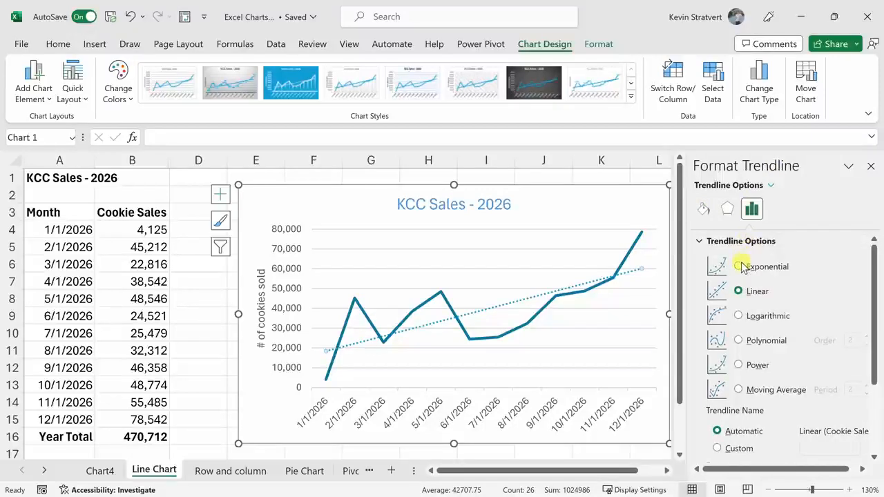
pyautogui.scroll(-5, 738, 290)
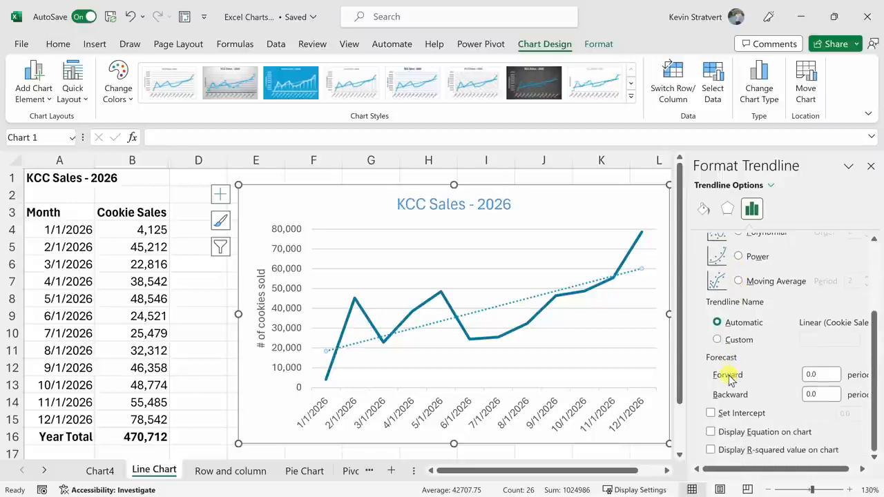
pyautogui.click(825, 374)
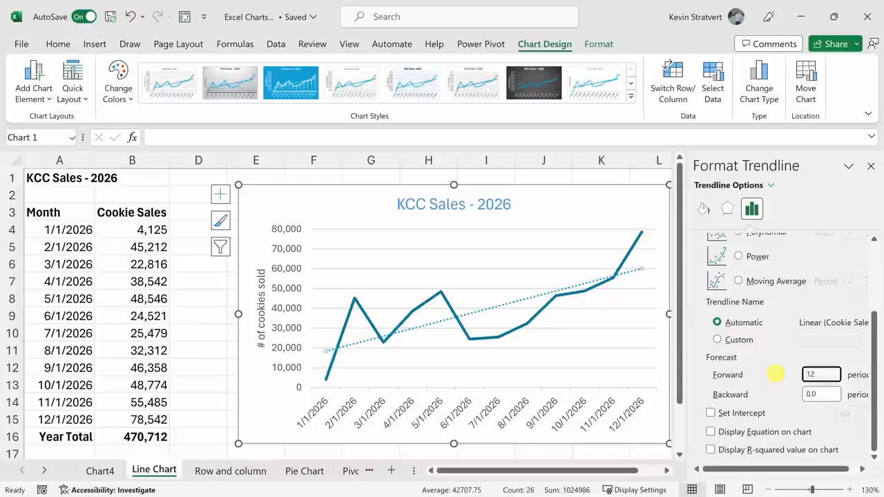
pyautogui.write('12')
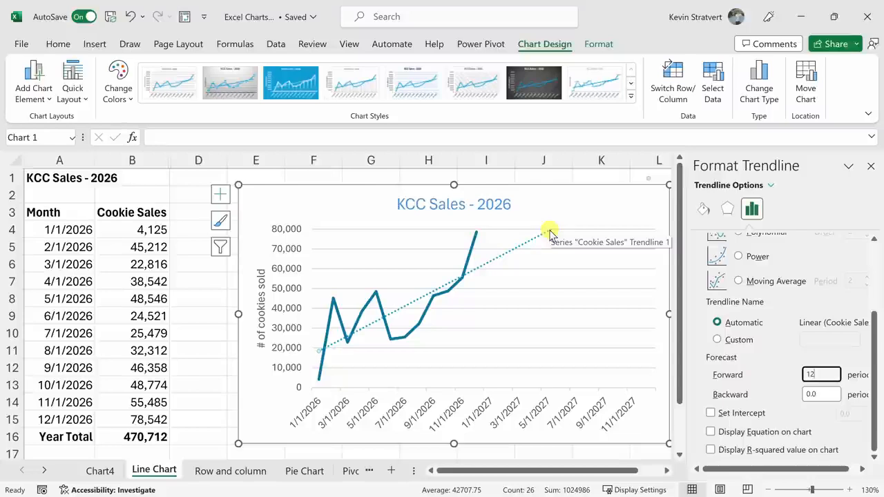
# Remove the trendline from the line chart and close the formatting options.
pyautogui.click(870, 168)
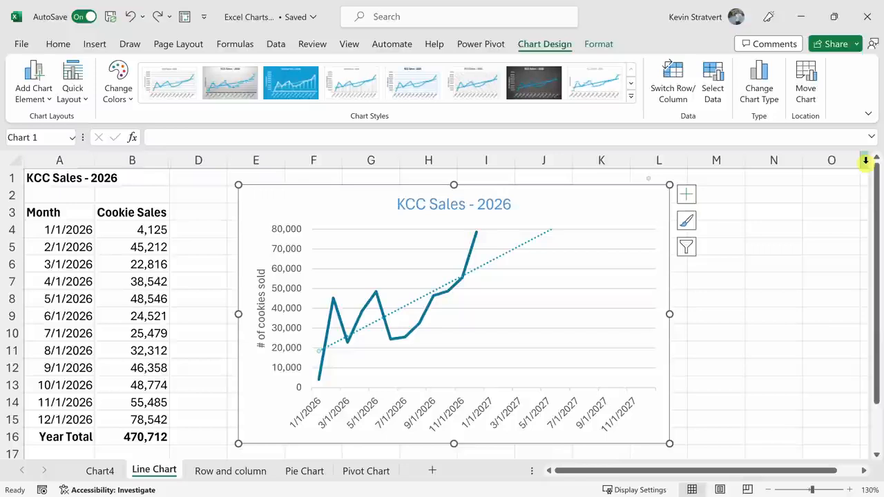
pyautogui.click(532, 244)
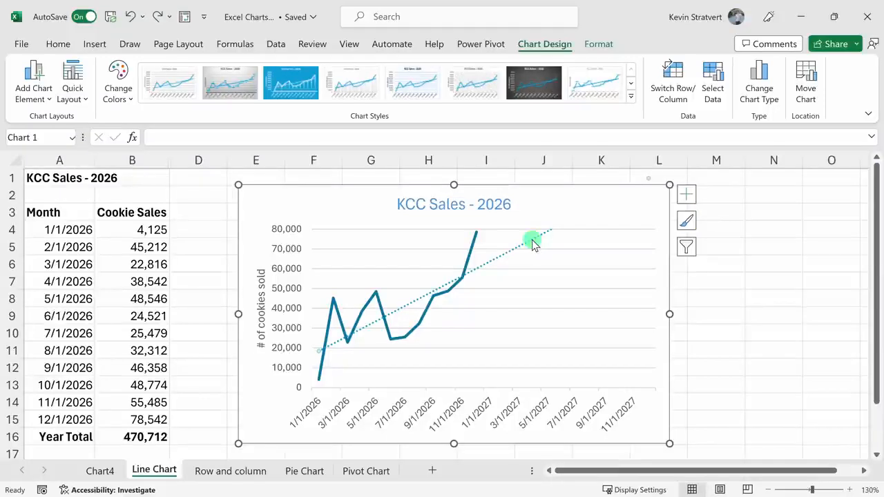
pyautogui.doubleClick(539, 238)
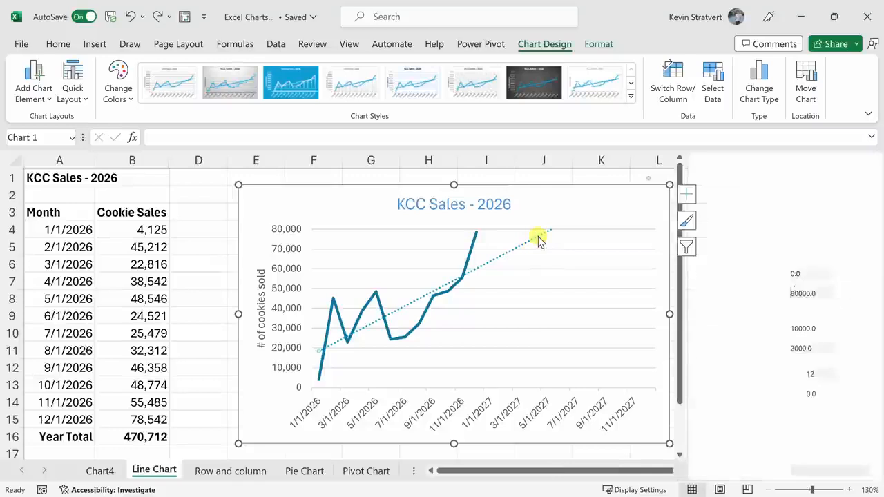
pyautogui.press('Delete')
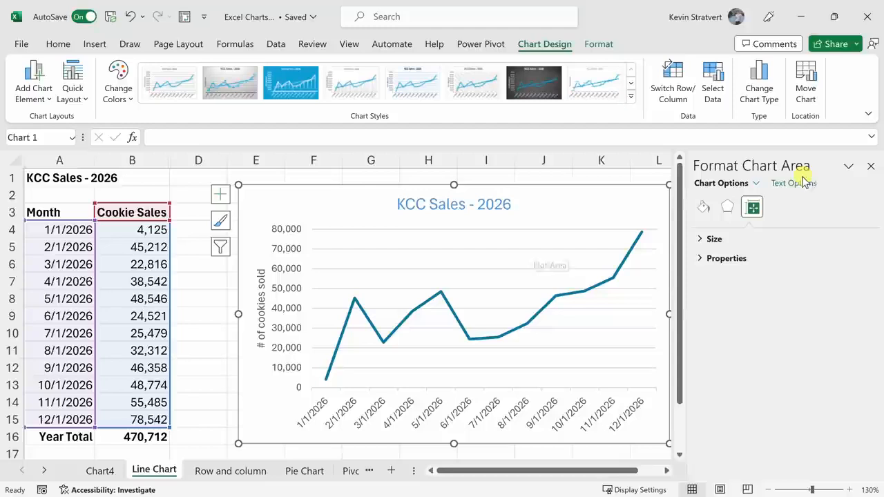
pyautogui.click(871, 166)
pyautogui.click(681, 195)
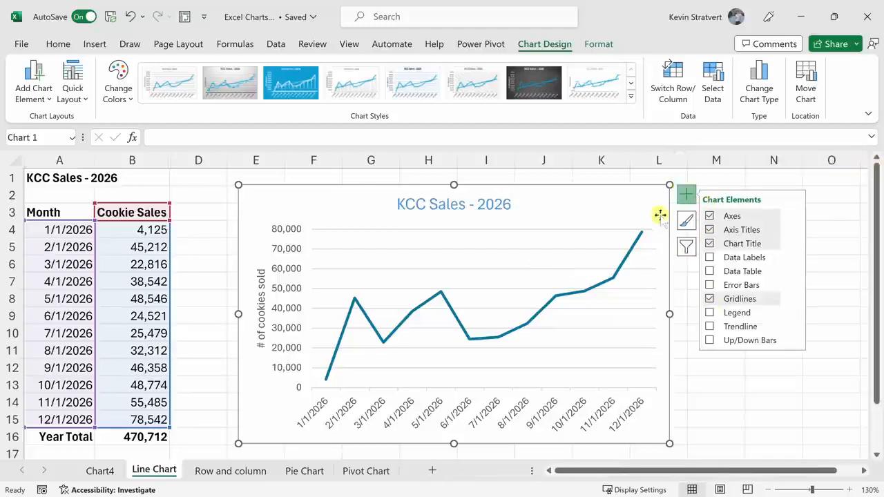
pyautogui.click(650, 177)
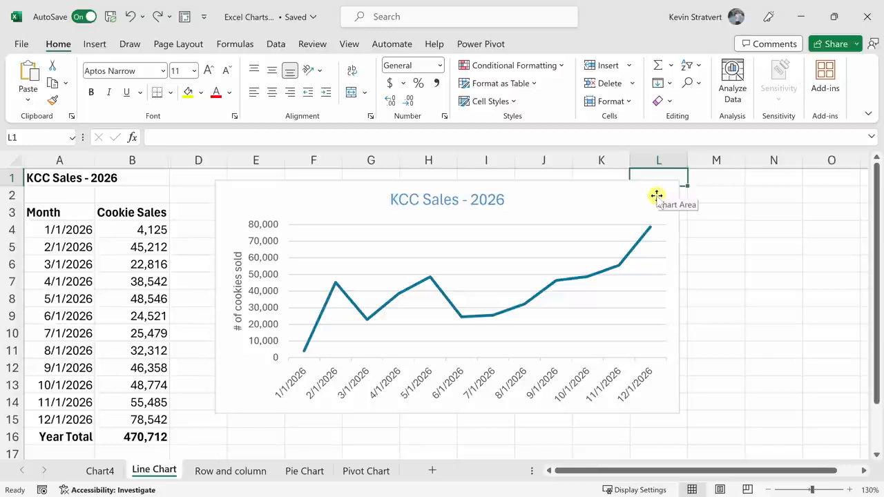
# Move the line chart beside the data and resize it, trying several sizes and ending from about column D to J, rows 2 to 13.
pyautogui.click(617, 189)
pyautogui.moveTo(629, 191); pyautogui.dragTo(611, 205)
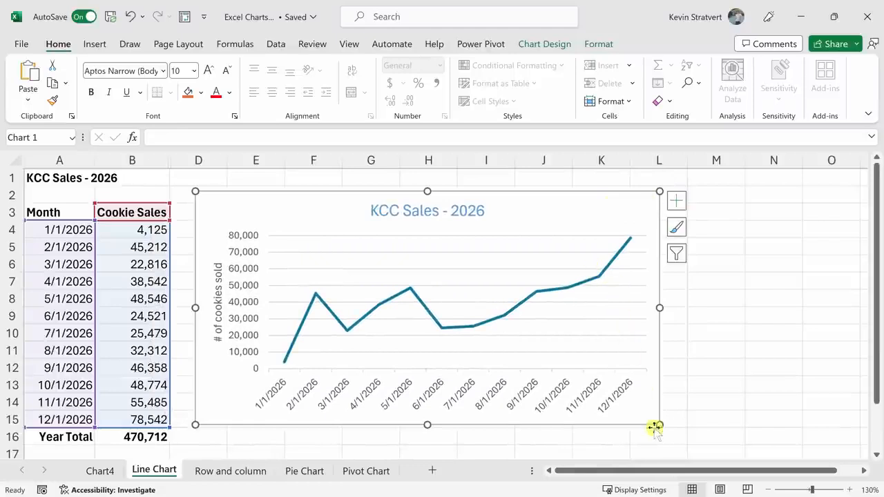
pyautogui.moveTo(660, 424); pyautogui.dragTo(780, 390)
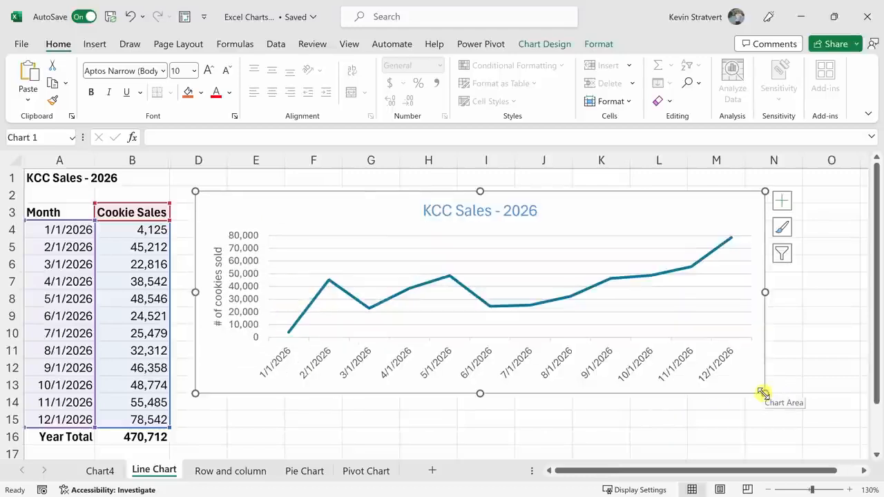
pyautogui.moveTo(762, 392); pyautogui.dragTo(541, 314)
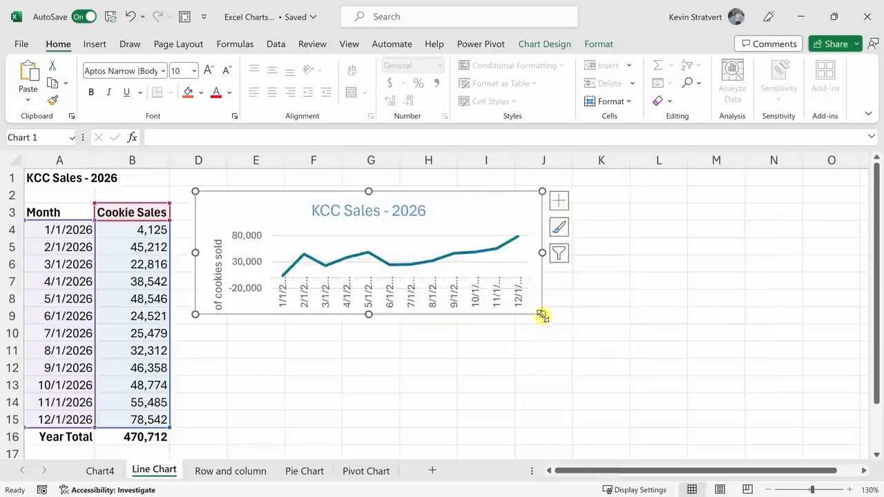
pyautogui.moveTo(542, 316); pyautogui.dragTo(572, 393)
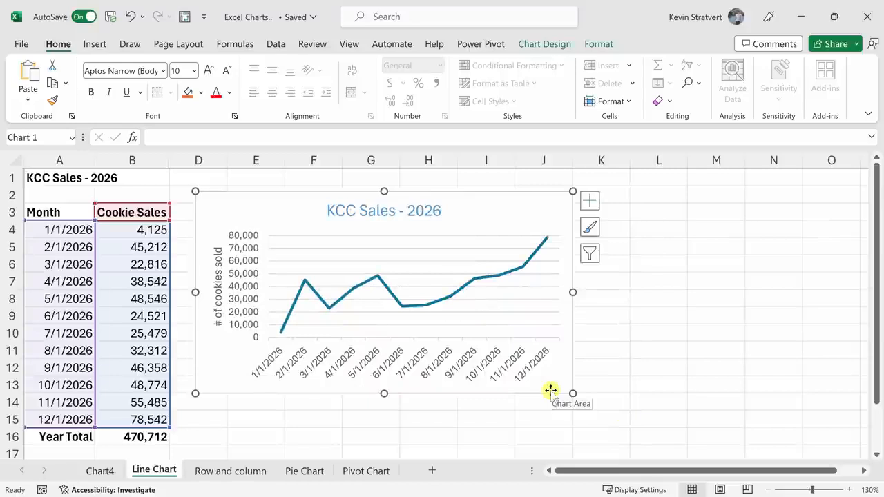
pyautogui.moveTo(573, 292); pyautogui.dragTo(379, 293)
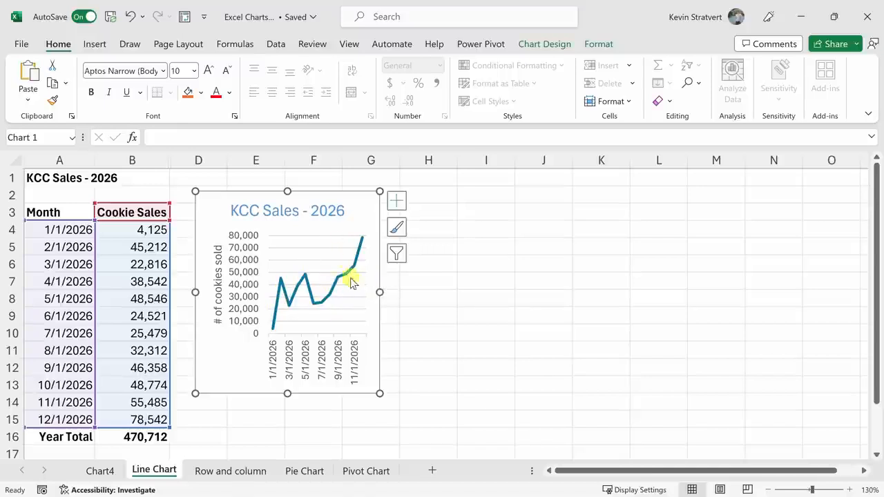
pyautogui.moveTo(379, 292); pyautogui.dragTo(845, 274)
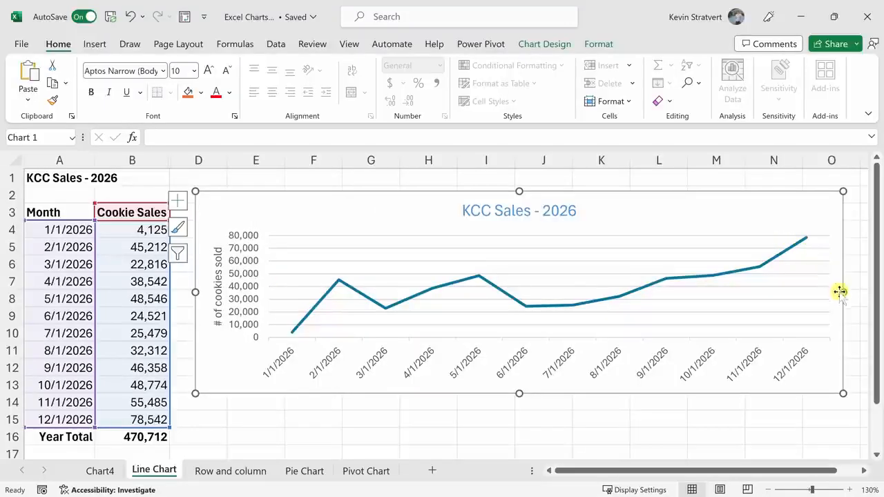
pyautogui.moveTo(842, 293); pyautogui.dragTo(542, 286)
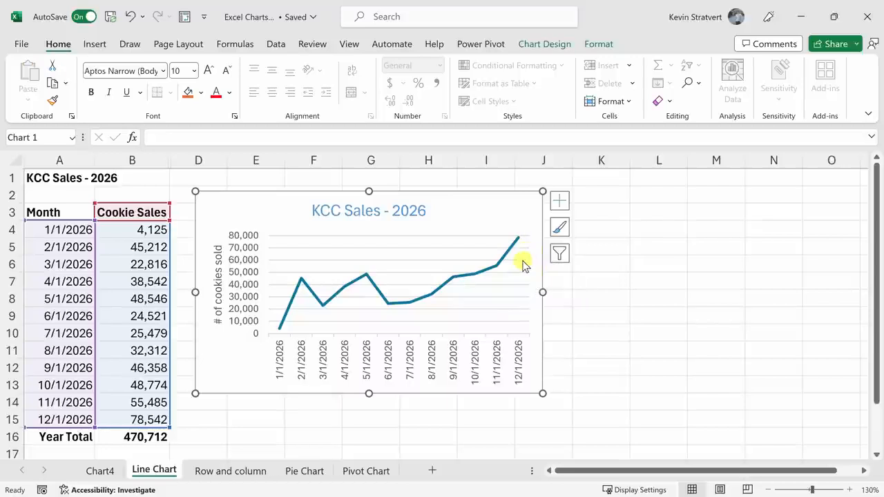
# Go to the Row and column sheet and select cell G5 in the cookie sales table.
pyautogui.click(254, 479)
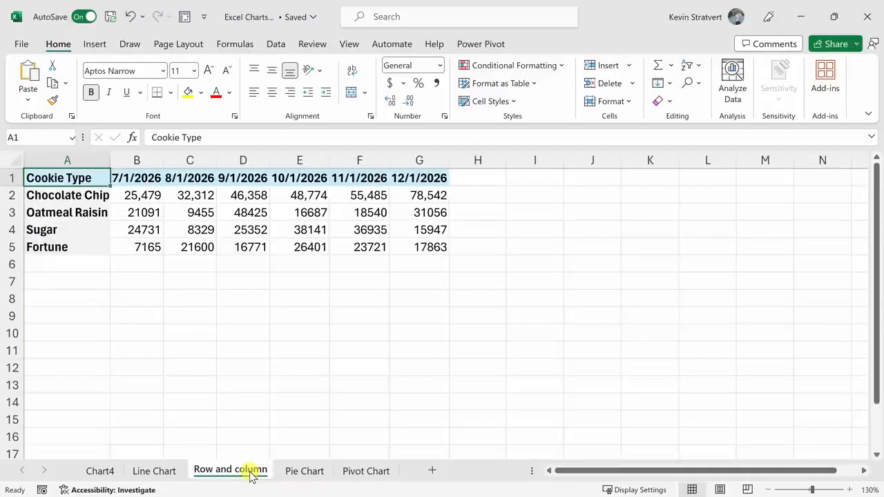
pyautogui.moveTo(75, 196); pyautogui.dragTo(80, 250)
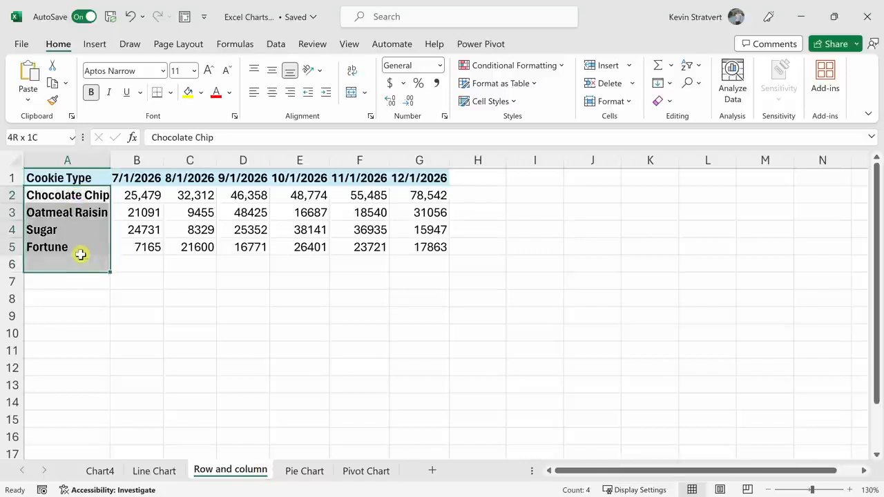
pyautogui.moveTo(247, 247); pyautogui.dragTo(425, 246)
pyautogui.click(428, 245)
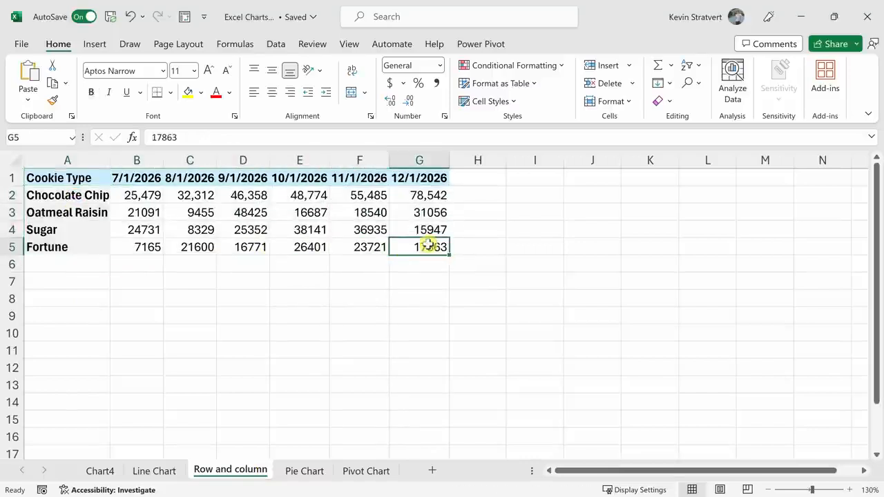
# Try a default clustered column chart of the cookie table with its rows and columns switched, and delete the chart.
pyautogui.hotkey('alt', 'F1')
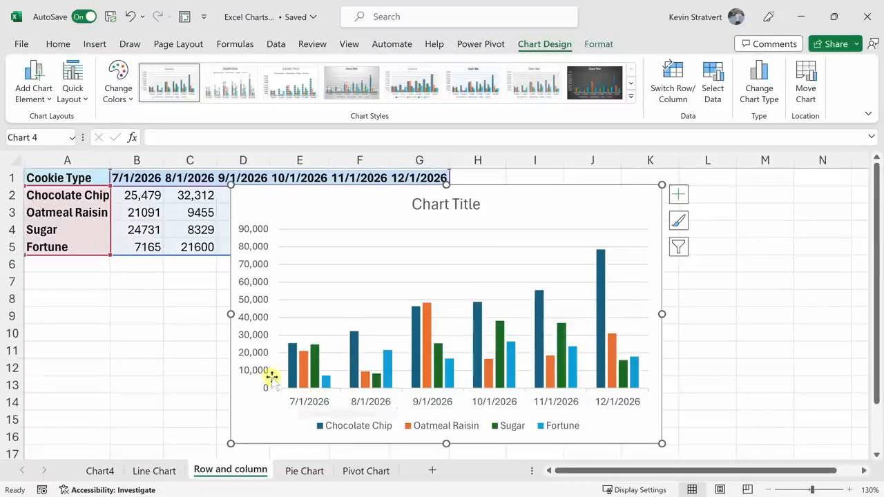
pyautogui.moveTo(293, 380)
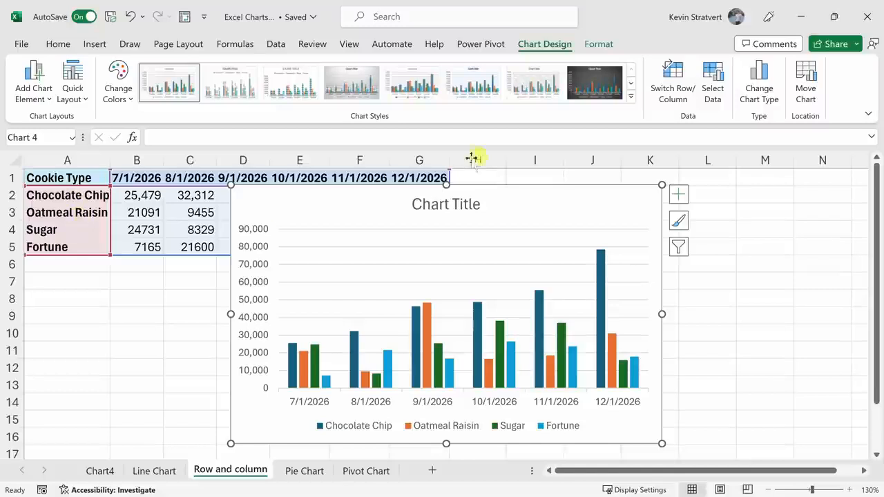
pyautogui.click(668, 77)
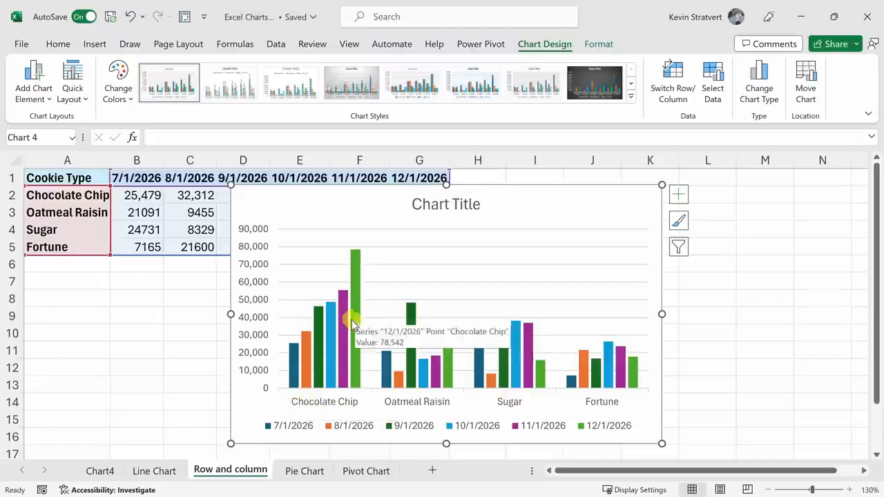
pyautogui.click(679, 77)
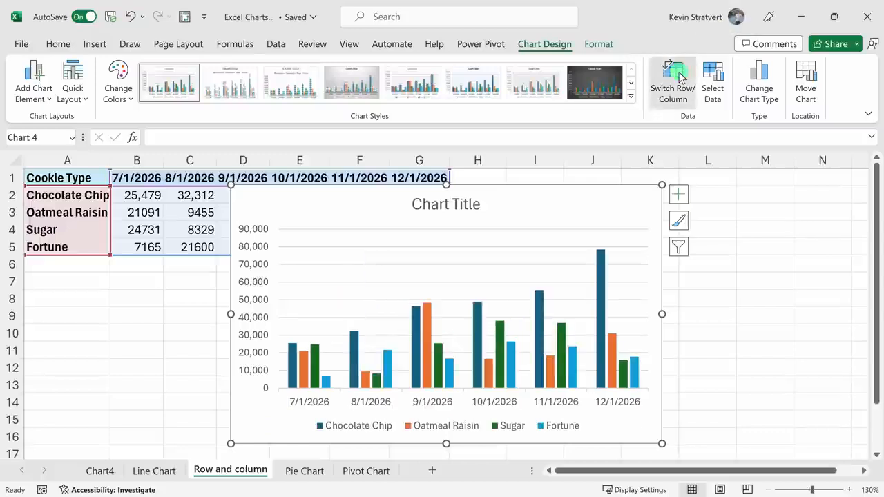
pyautogui.click(679, 77)
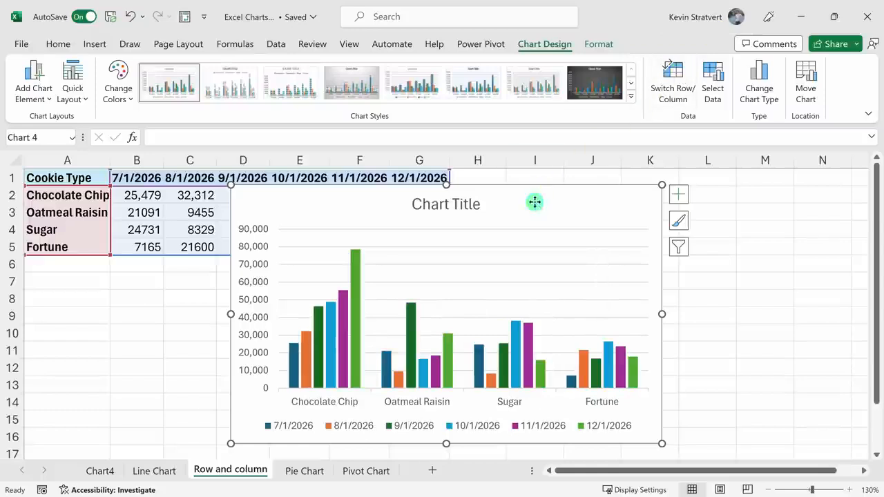
pyautogui.press('Delete')
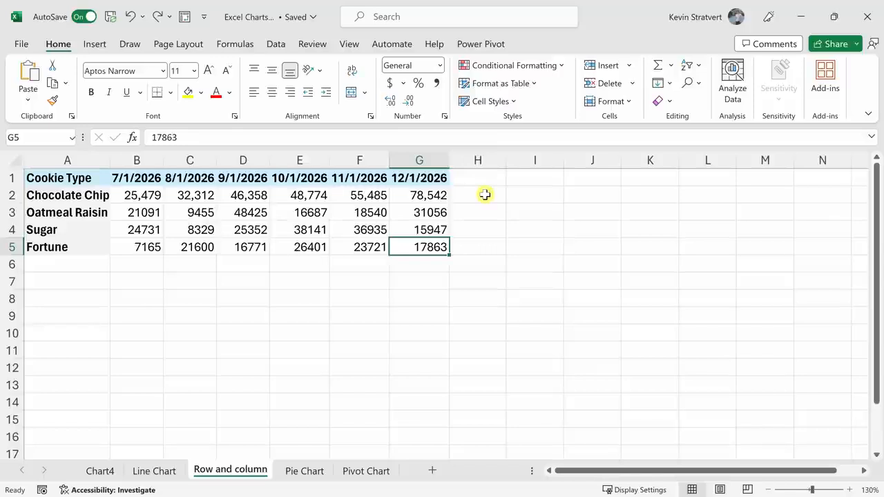
# Insert line sparklines for the data range B2:G5 in the location range H2:H5.
pyautogui.moveTo(148, 196); pyautogui.dragTo(418, 246)
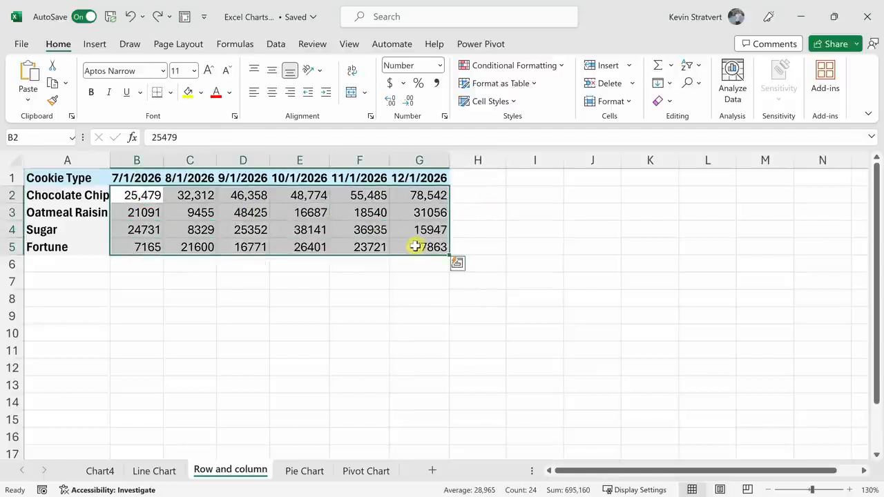
pyautogui.click(97, 44)
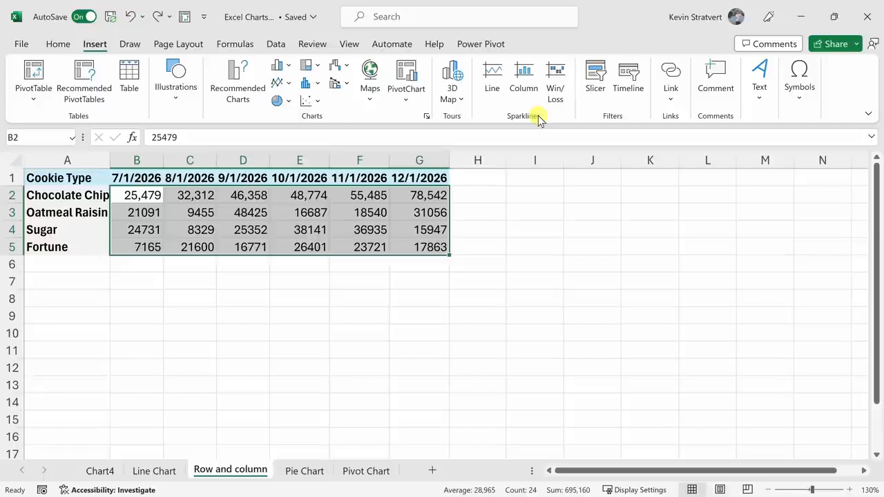
pyautogui.click(493, 78)
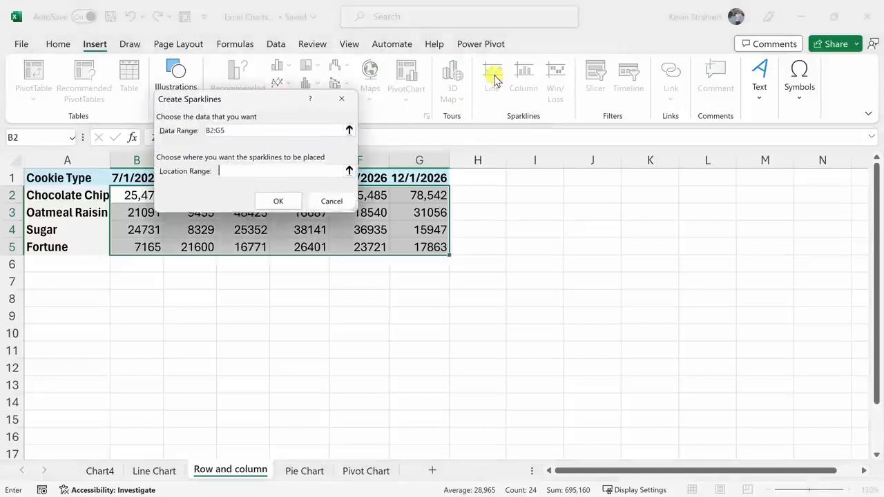
pyautogui.click(238, 129)
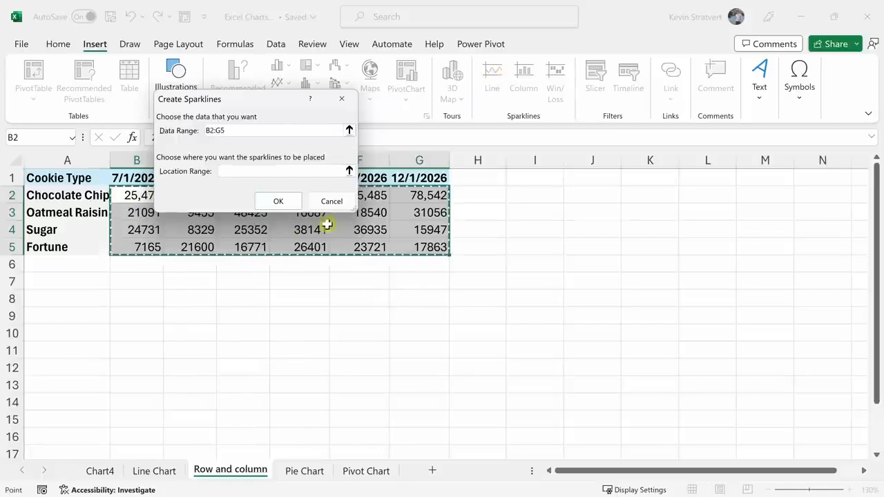
pyautogui.click(234, 172)
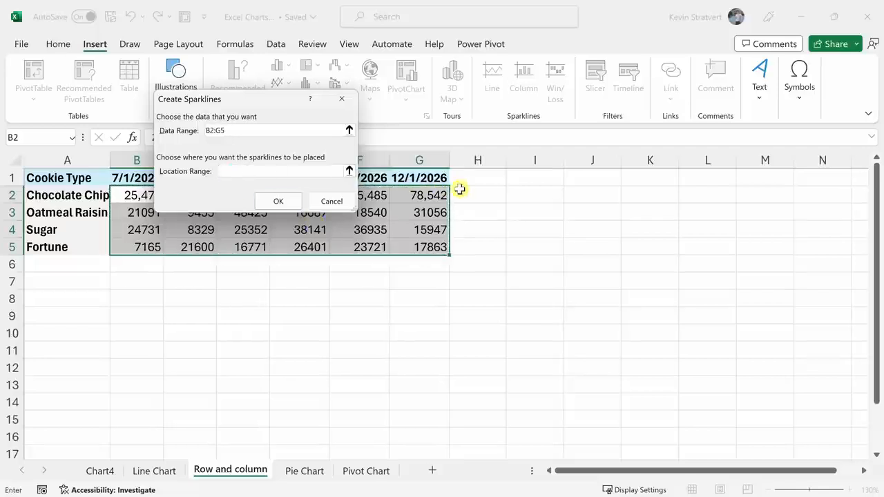
pyautogui.moveTo(475, 194); pyautogui.dragTo(475, 247)
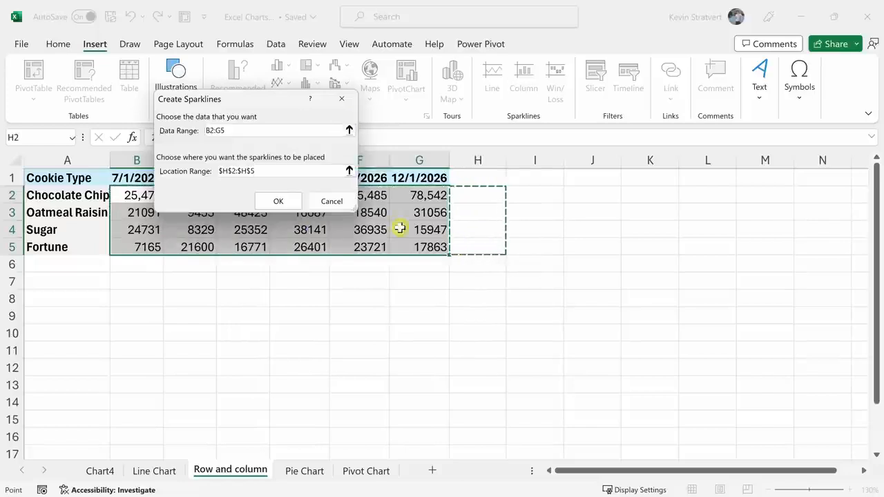
pyautogui.click(284, 205)
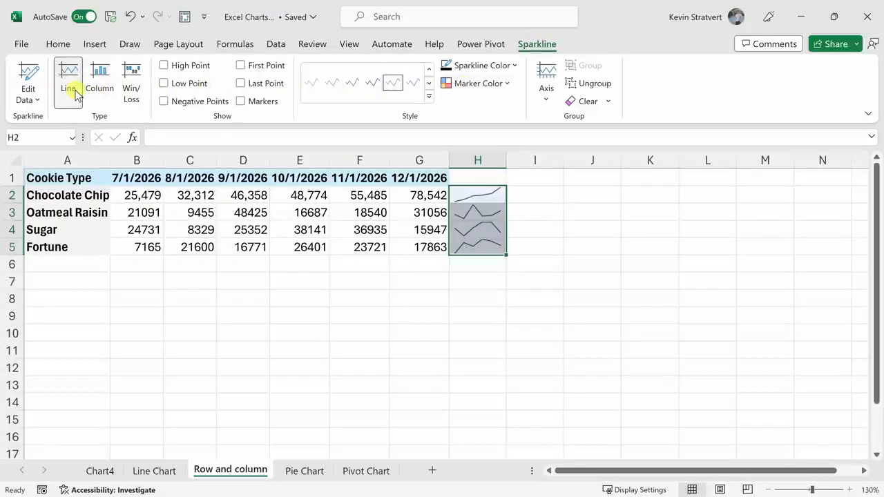
# Try the Column and Win/Loss types on the sparklines and return them to Line.
pyautogui.click(98, 90)
pyautogui.click(130, 85)
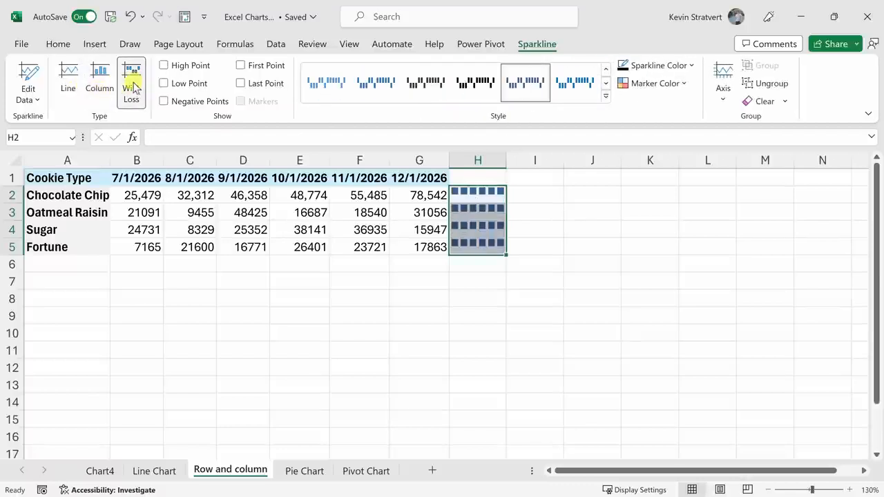
pyautogui.click(100, 85)
pyautogui.click(75, 86)
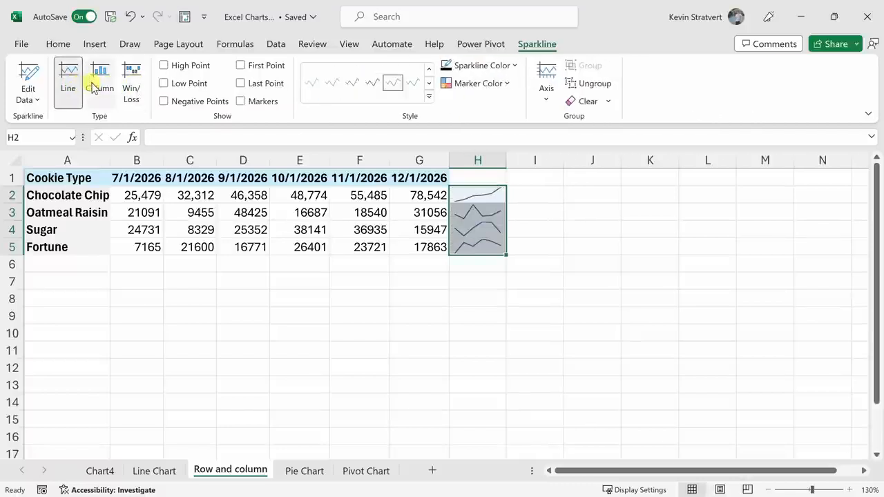
# Look over the sparklines' point display and marker color options without applying any.
pyautogui.click(165, 66)
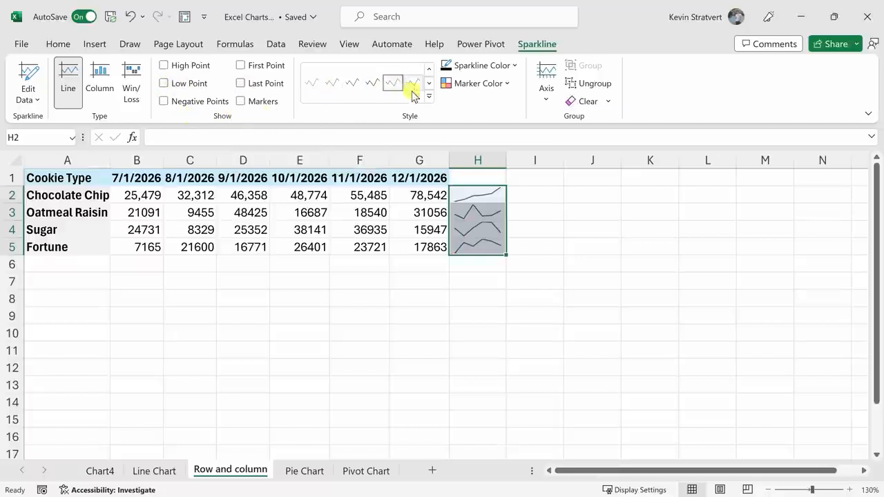
pyautogui.click(502, 83)
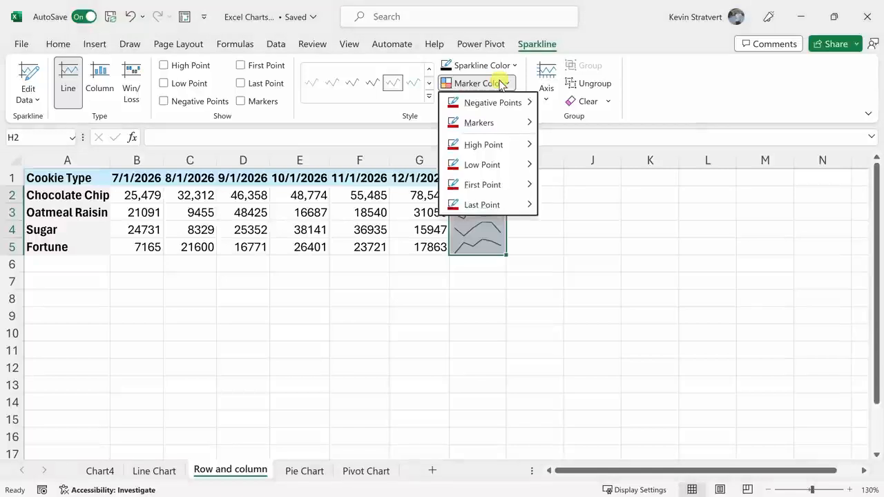
pyautogui.moveTo(503, 105)
pyautogui.click(505, 87)
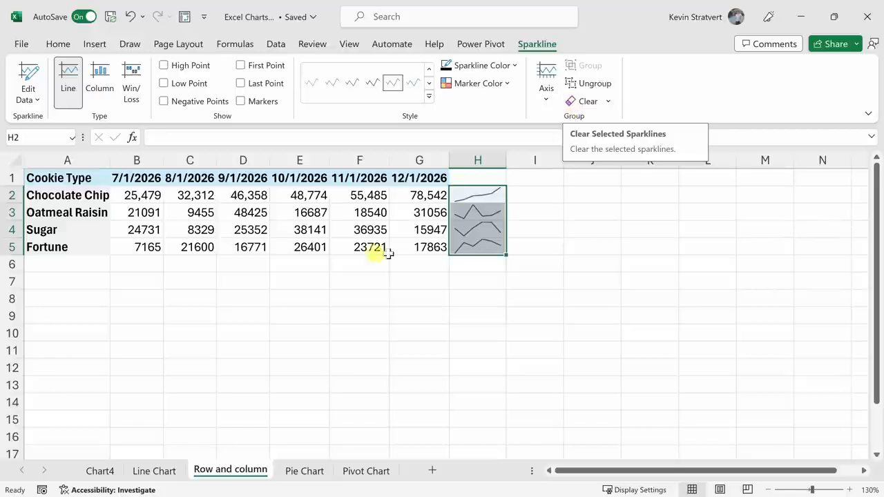
# On the Pie Chart sheet, insert a default clustered column chart of the cookie types and # Sold, and place it beside the table.
pyautogui.click(304, 473)
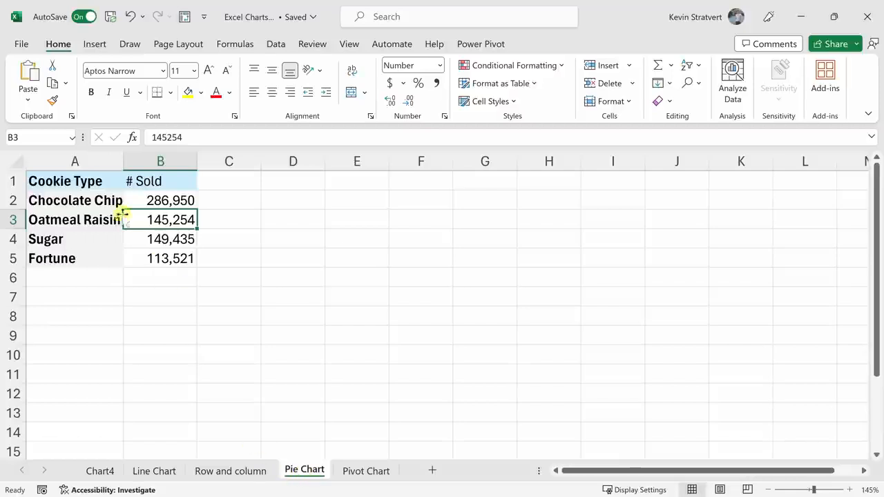
pyautogui.moveTo(90, 181); pyautogui.dragTo(163, 256)
pyautogui.click(162, 257)
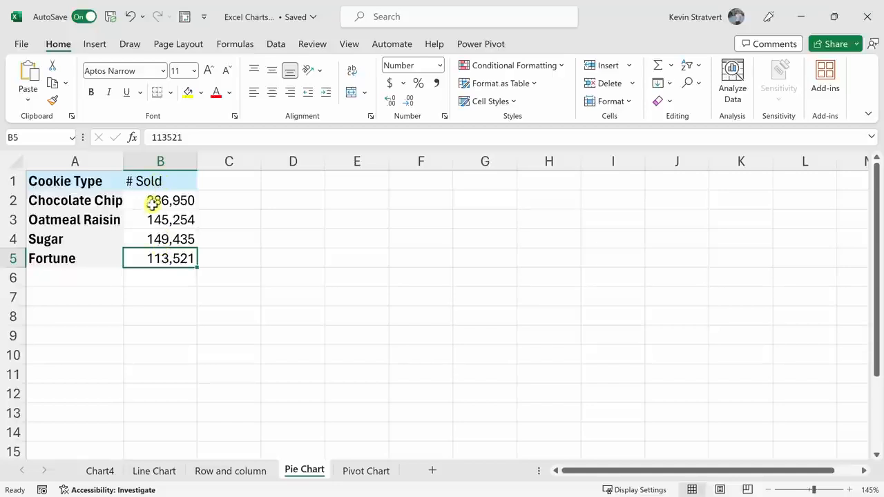
pyautogui.moveTo(108, 200); pyautogui.dragTo(178, 192)
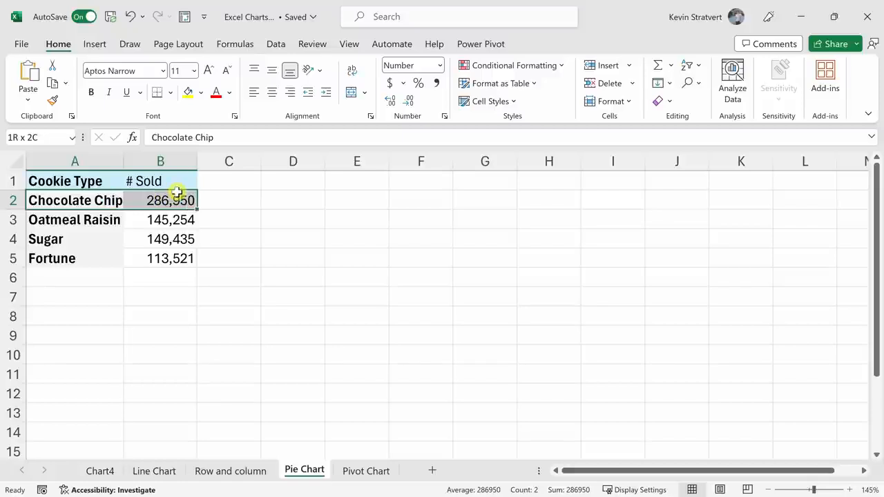
pyautogui.moveTo(177, 193); pyautogui.dragTo(178, 194)
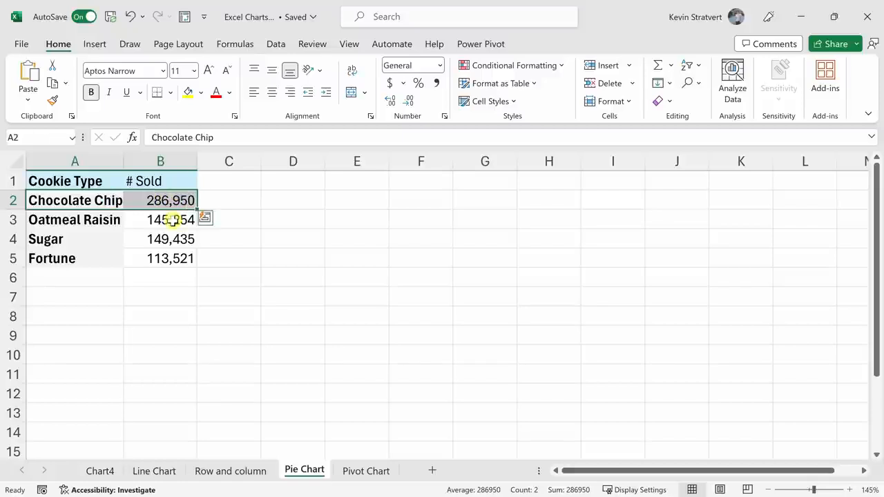
pyautogui.click(172, 220)
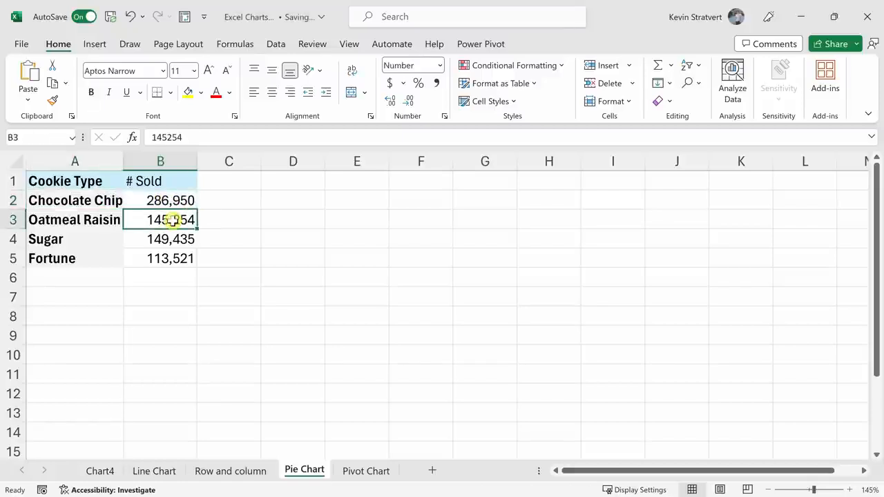
pyautogui.hotkey('alt', 'F1')
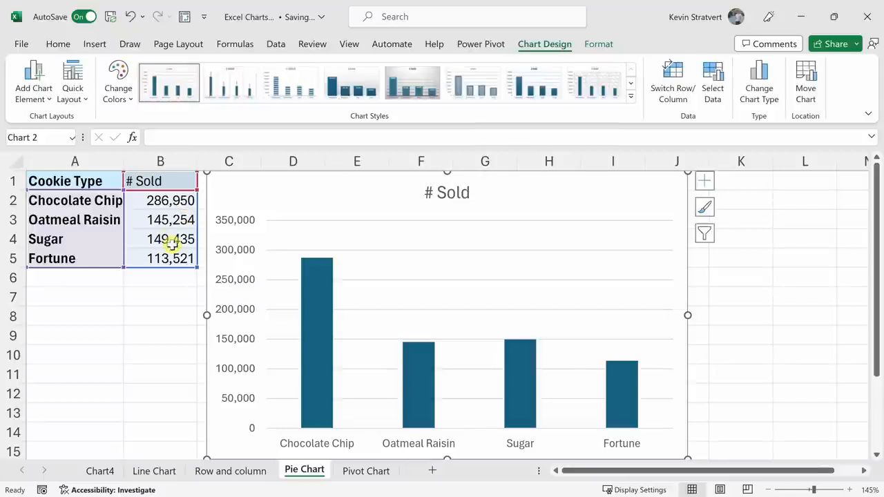
pyautogui.scroll(-2, 172, 243)
pyautogui.moveTo(404, 189); pyautogui.dragTo(418, 196)
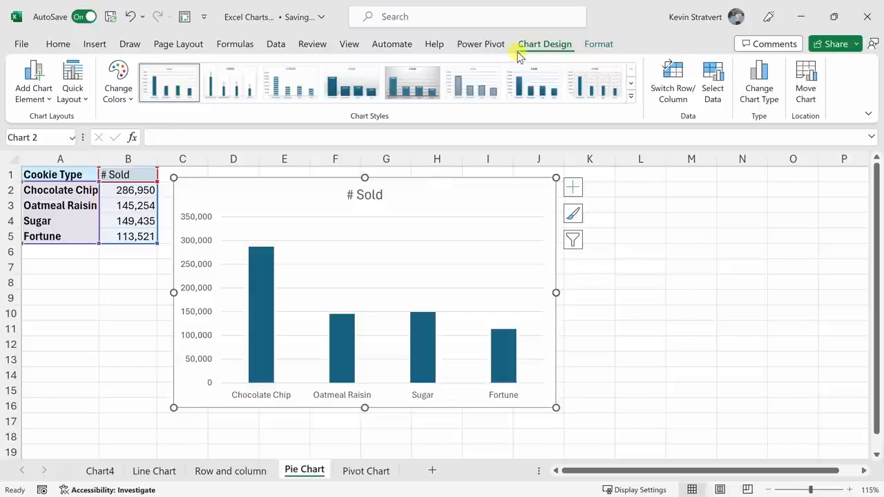
# Change the # Sold chart to a Pie chart and apply the quick layout Layout 1.
pyautogui.click(757, 97)
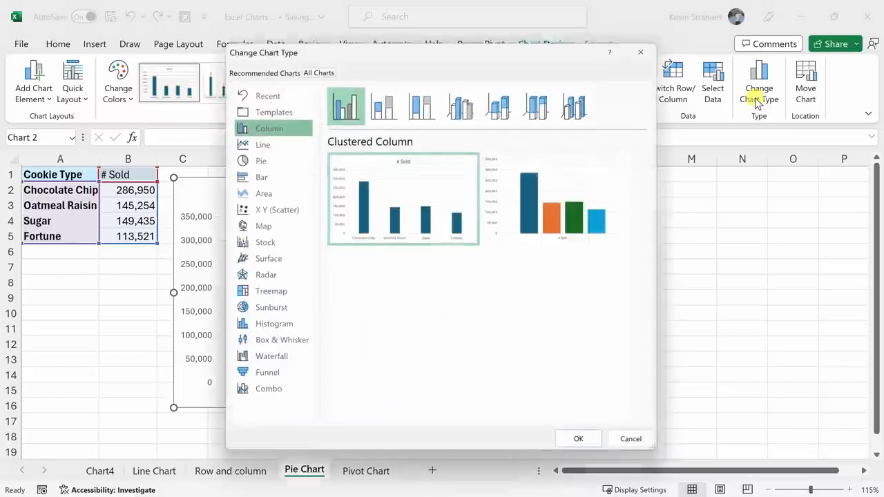
pyautogui.click(271, 164)
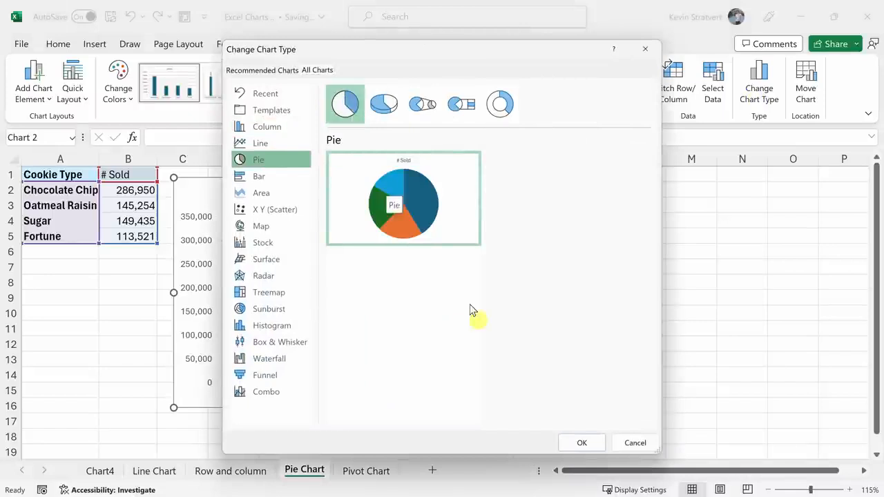
pyautogui.click(588, 443)
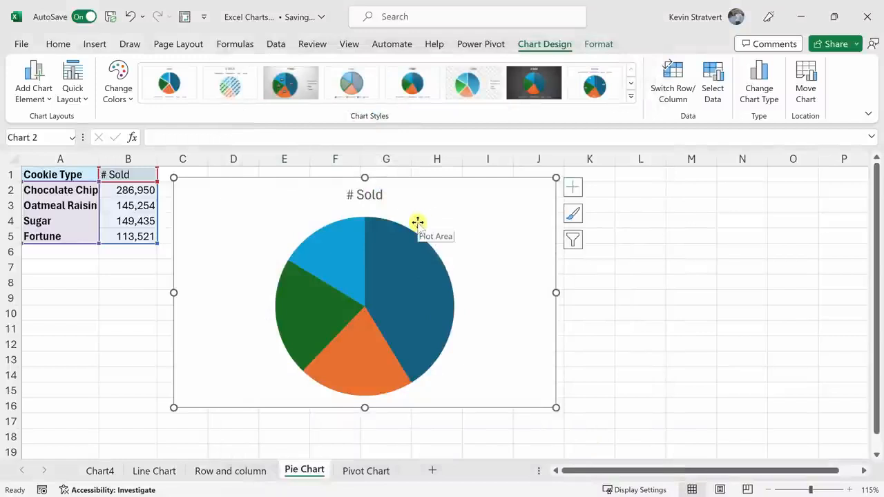
pyautogui.moveTo(415, 265)
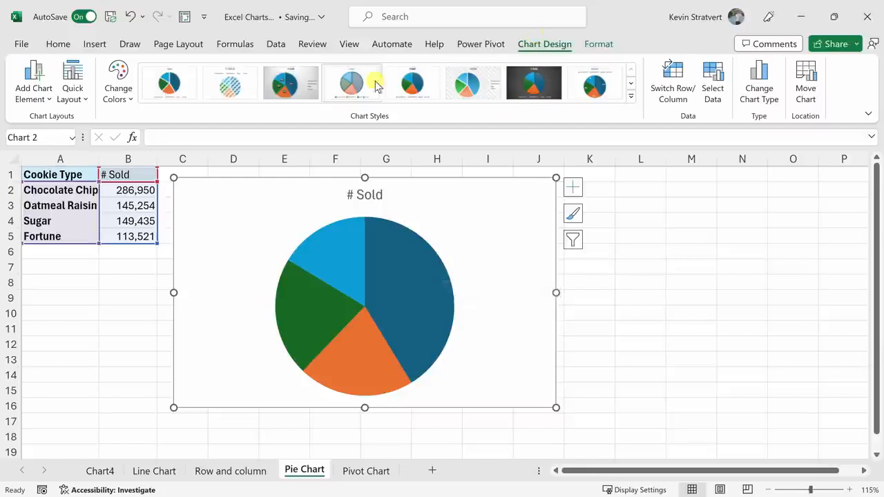
pyautogui.click(74, 93)
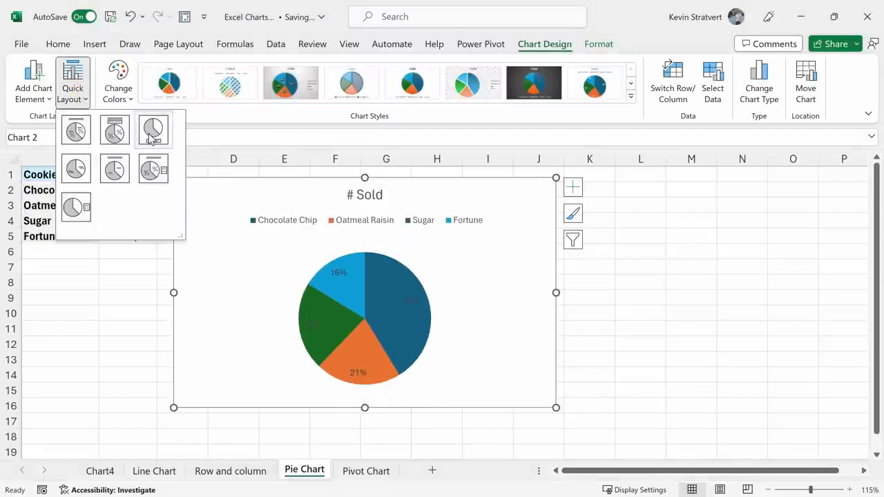
pyautogui.click(76, 131)
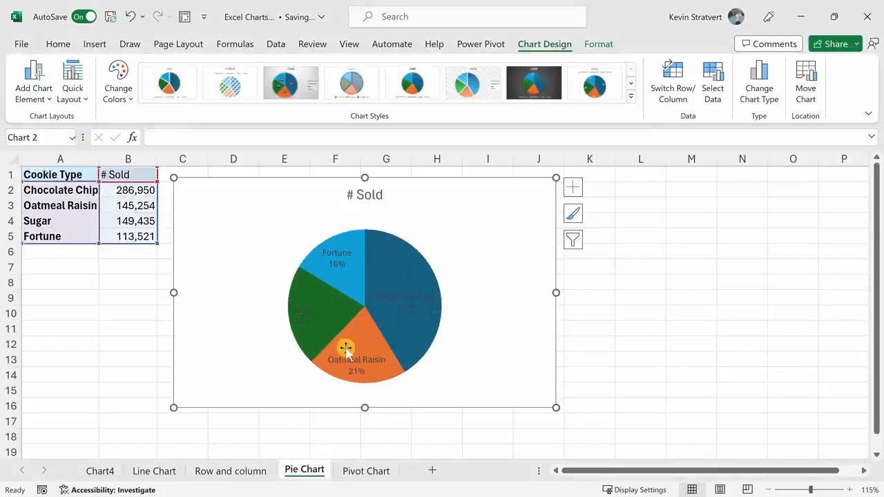
# Set the text fill of the pie chart's data labels to white.
pyautogui.click(404, 298)
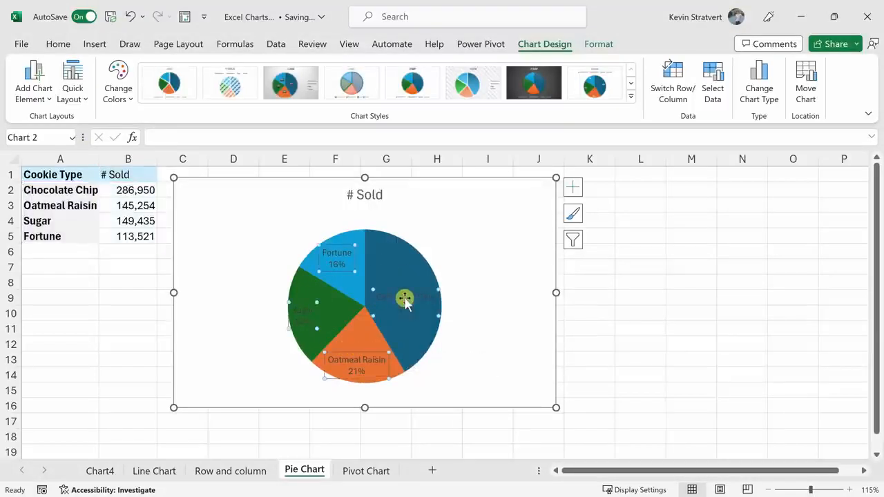
pyautogui.click(588, 45)
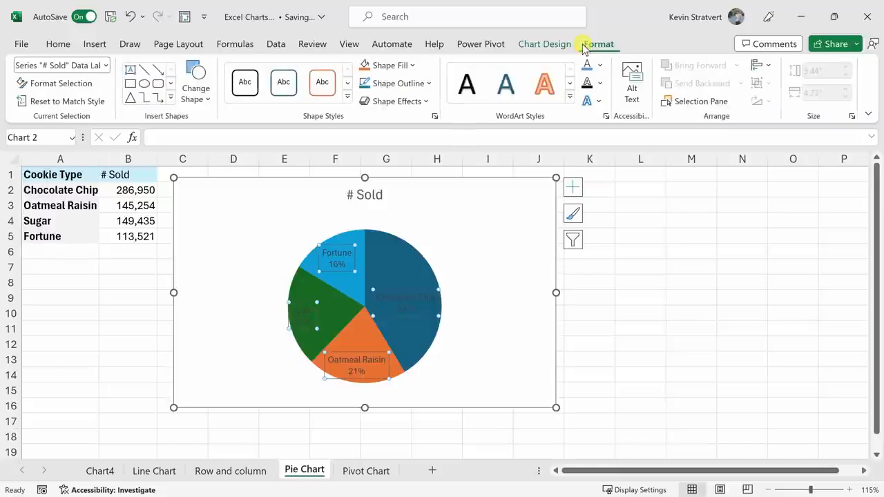
pyautogui.click(599, 66)
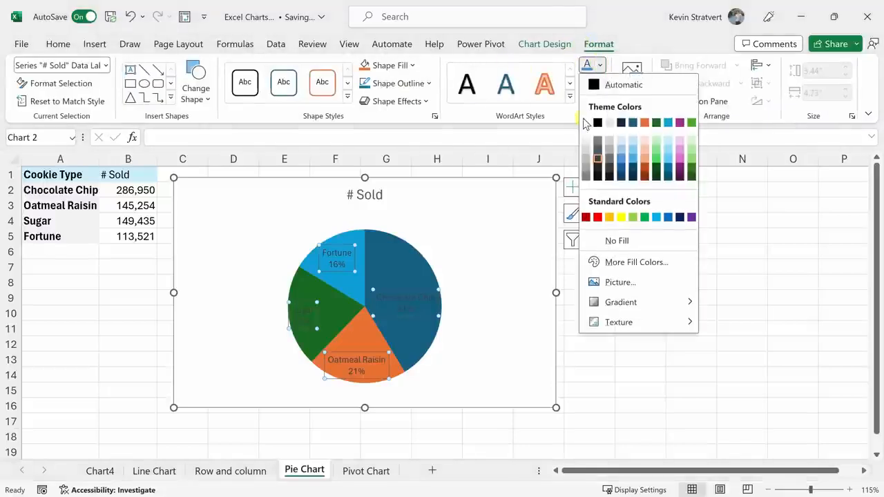
pyautogui.click(609, 123)
pyautogui.click(478, 219)
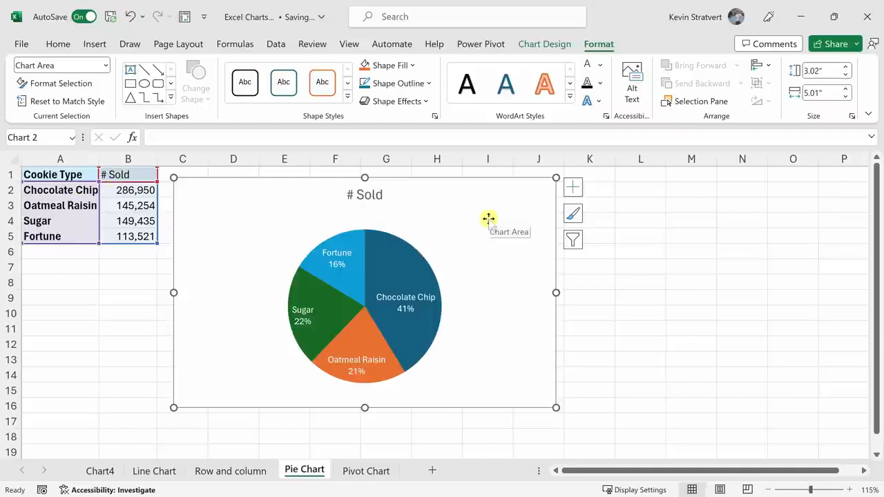
# Examine the Cookie Type, Month and Sales columns of the data on the Pivot Chart sheet.
pyautogui.click(366, 471)
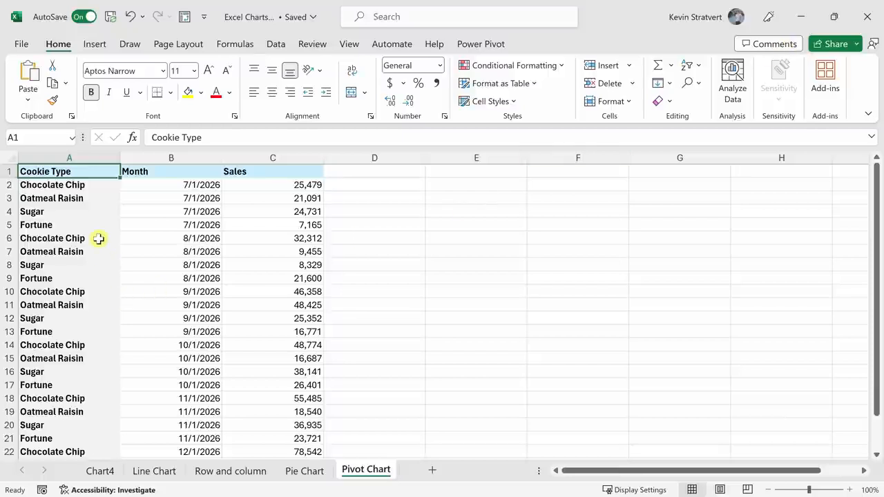
pyautogui.scroll(-2, 100, 201)
pyautogui.scroll(2, 100, 200)
pyautogui.moveTo(81, 171); pyautogui.dragTo(281, 378)
pyautogui.click(161, 320)
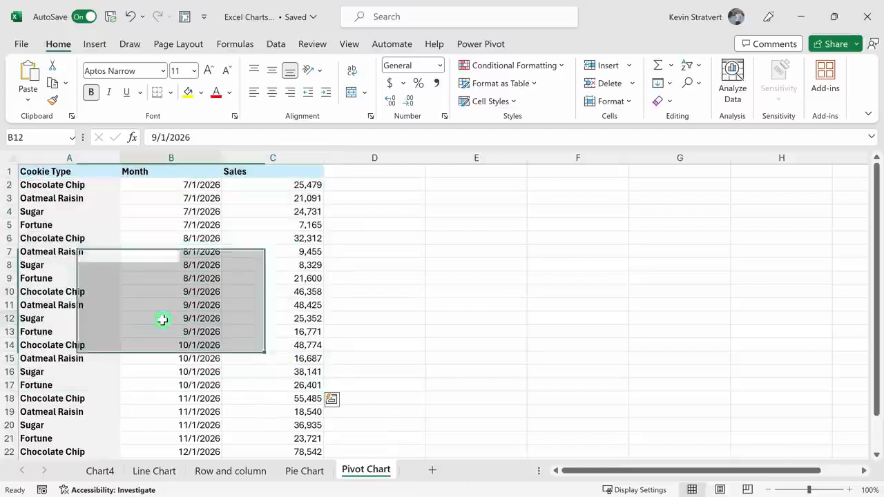
pyautogui.click(84, 173)
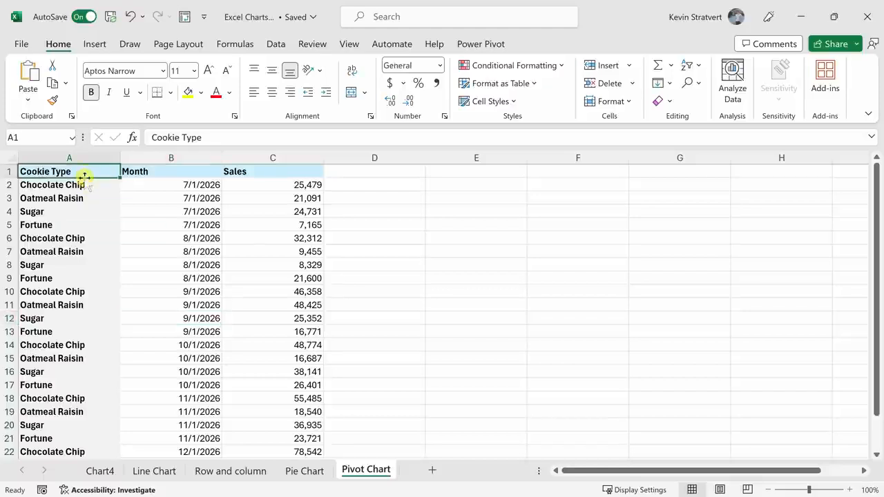
pyautogui.moveTo(85, 186); pyautogui.dragTo(80, 238)
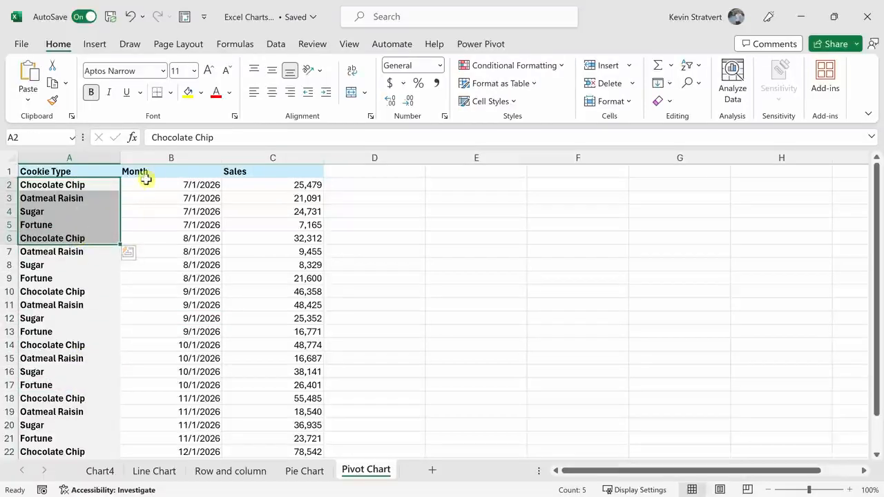
pyautogui.moveTo(168, 184); pyautogui.dragTo(173, 305)
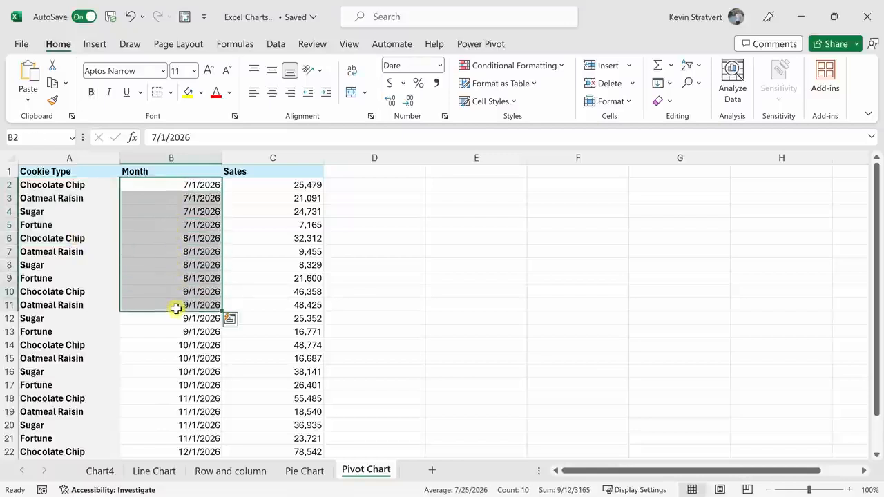
pyautogui.moveTo(274, 173); pyautogui.dragTo(280, 333)
pyautogui.click(276, 357)
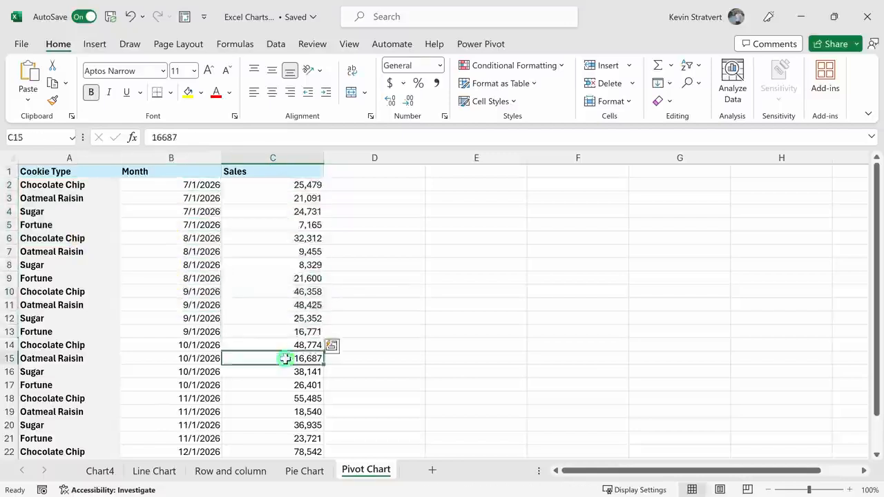
# Insert a PivotChart from the range A1:C25 of the Pivot Chart sheet, placed on a new worksheet.
pyautogui.click(210, 288)
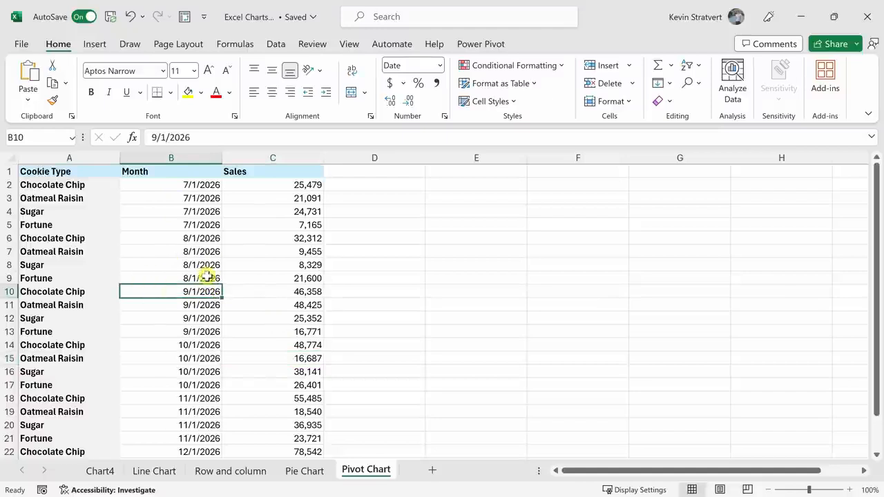
pyautogui.click(95, 44)
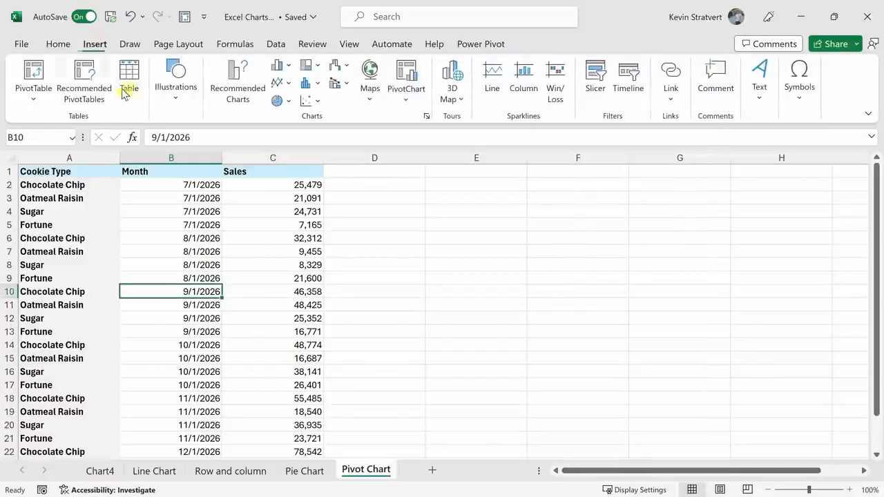
pyautogui.click(408, 71)
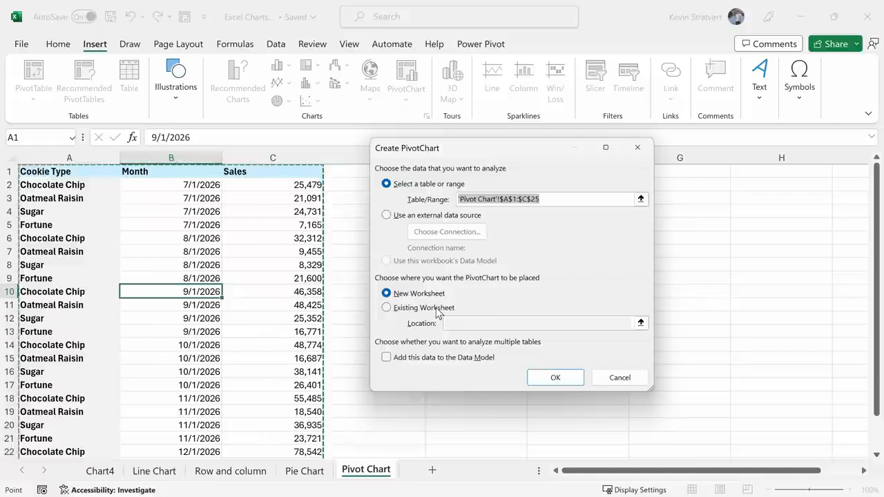
pyautogui.click(554, 379)
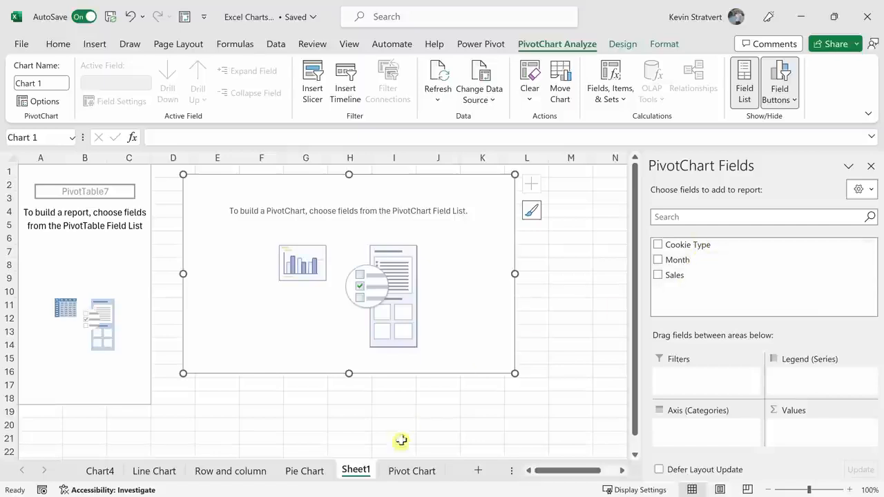
pyautogui.click(413, 470)
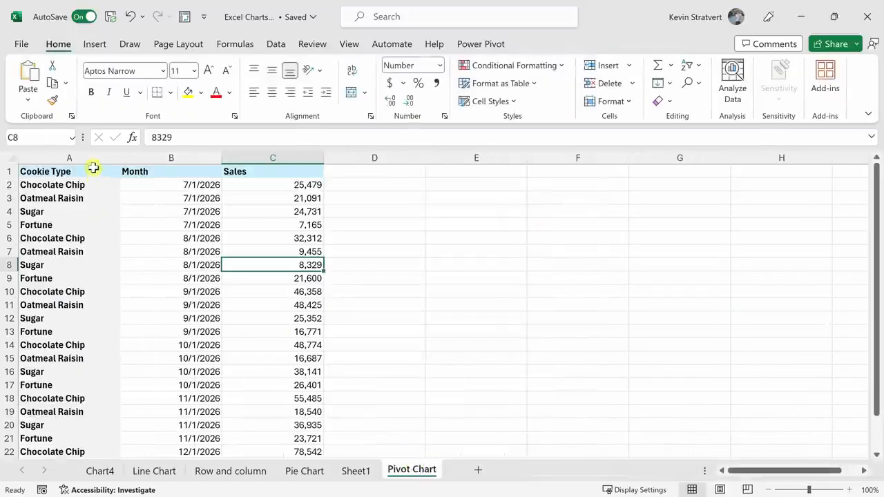
pyautogui.click(356, 471)
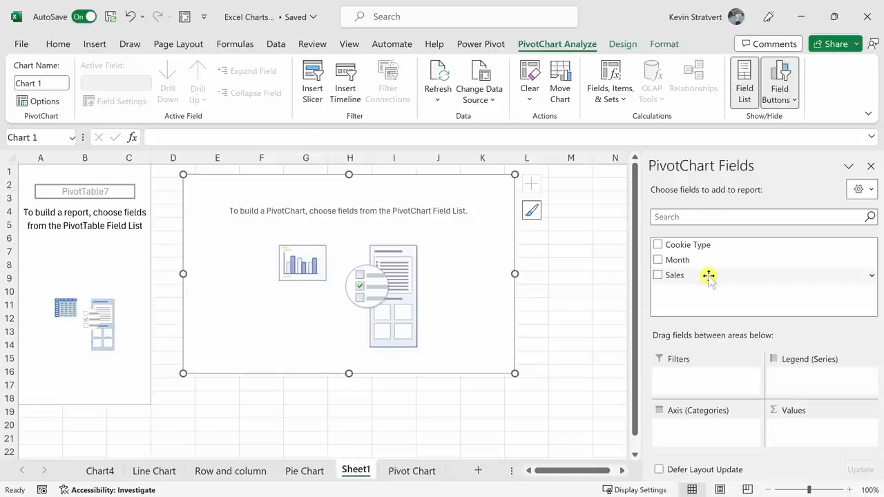
# Assign the PivotChart fields: Sales to Values, Cookie Type to Axis (Categories) and Month to Legend (Series).
pyautogui.moveTo(708, 276); pyautogui.dragTo(803, 431)
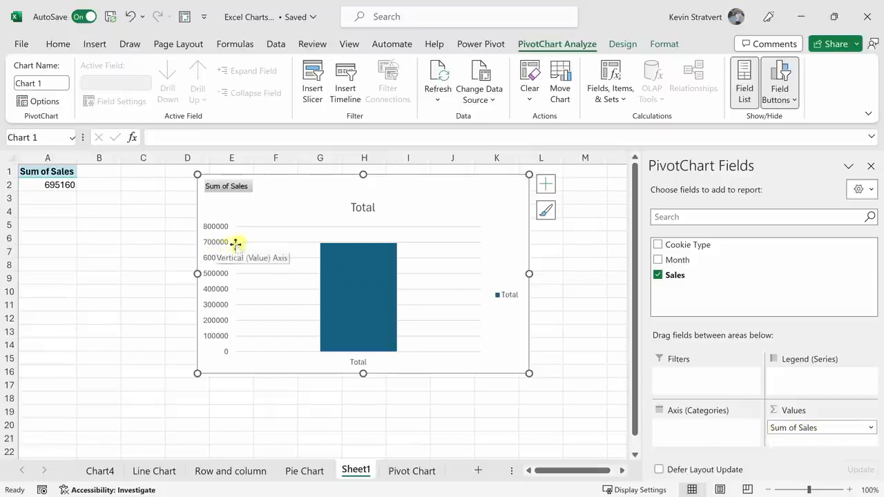
pyautogui.moveTo(381, 255)
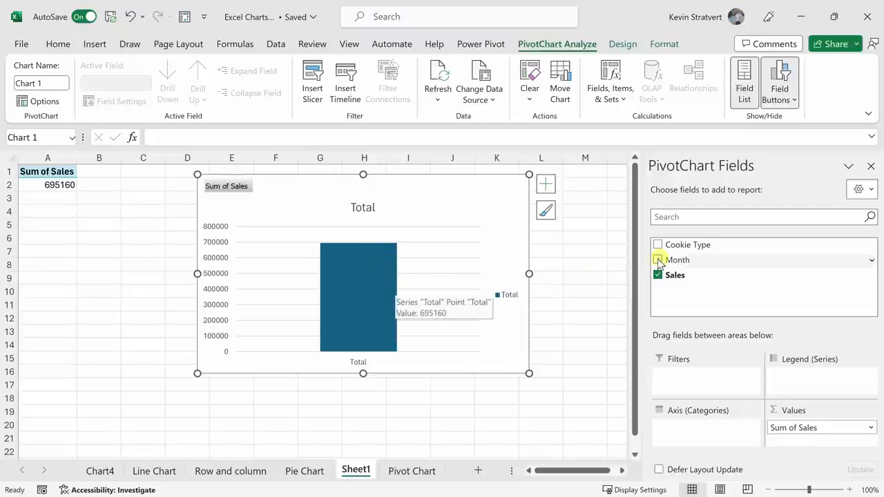
pyautogui.moveTo(706, 239); pyautogui.dragTo(723, 432)
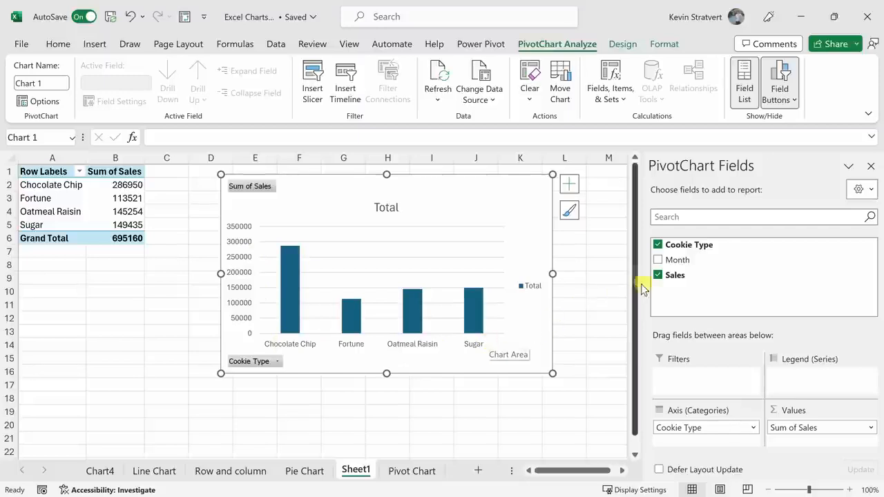
pyautogui.moveTo(691, 260); pyautogui.dragTo(816, 378)
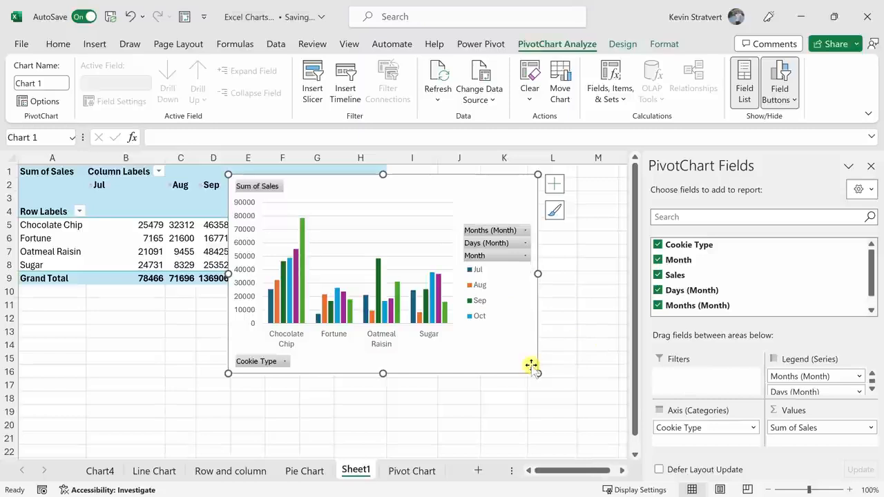
# Change the PivotChart's type from Clustered Column to Line.
pyautogui.click(624, 46)
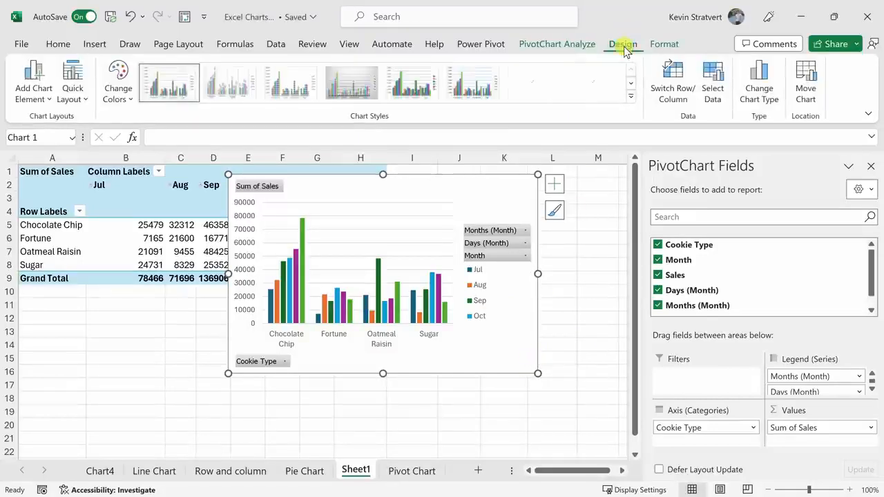
pyautogui.click(762, 99)
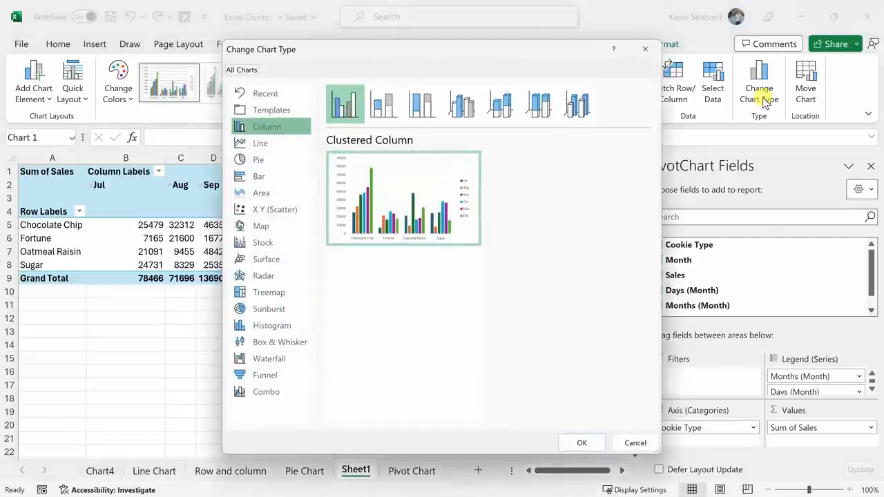
pyautogui.click(285, 142)
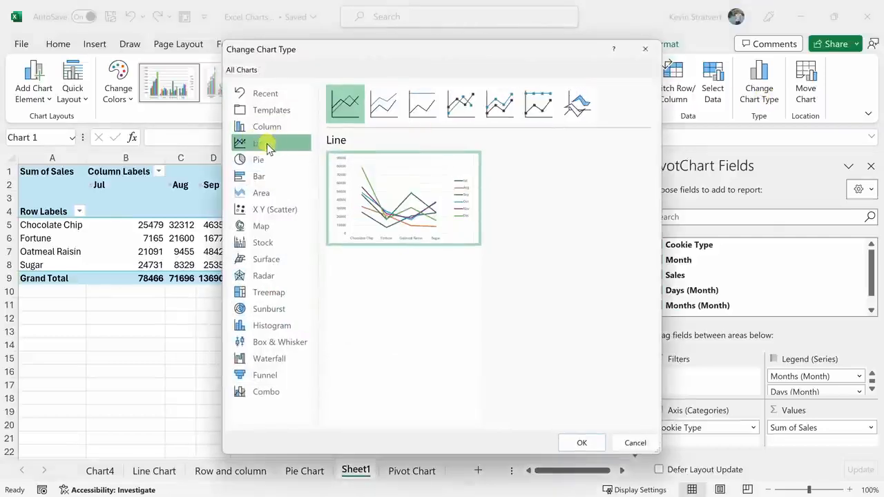
pyautogui.click(580, 442)
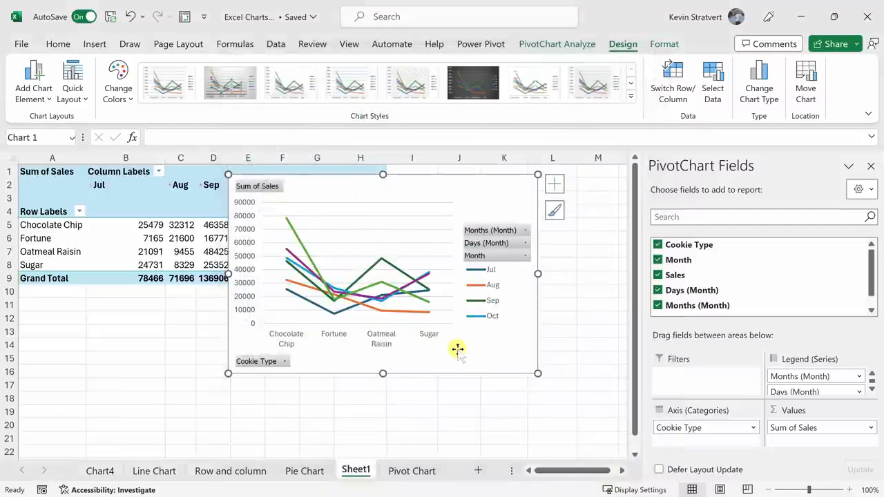